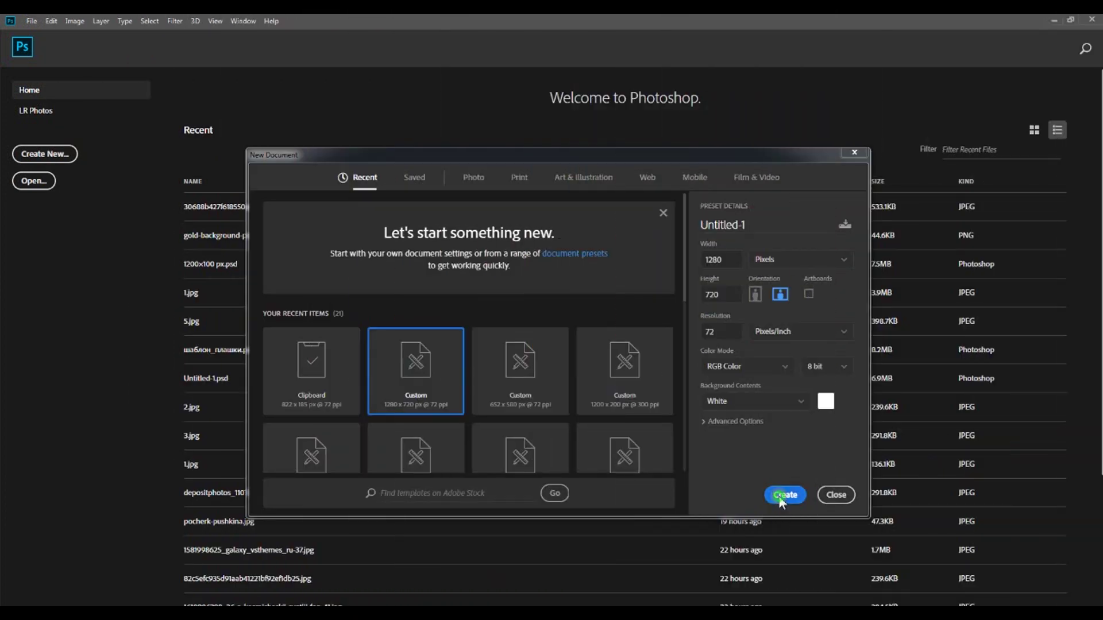
- Create a 1280 x 720 px, 72 ppi RGB document and fill the background with dark red, leaving white as the foreground colour
click(780, 494)
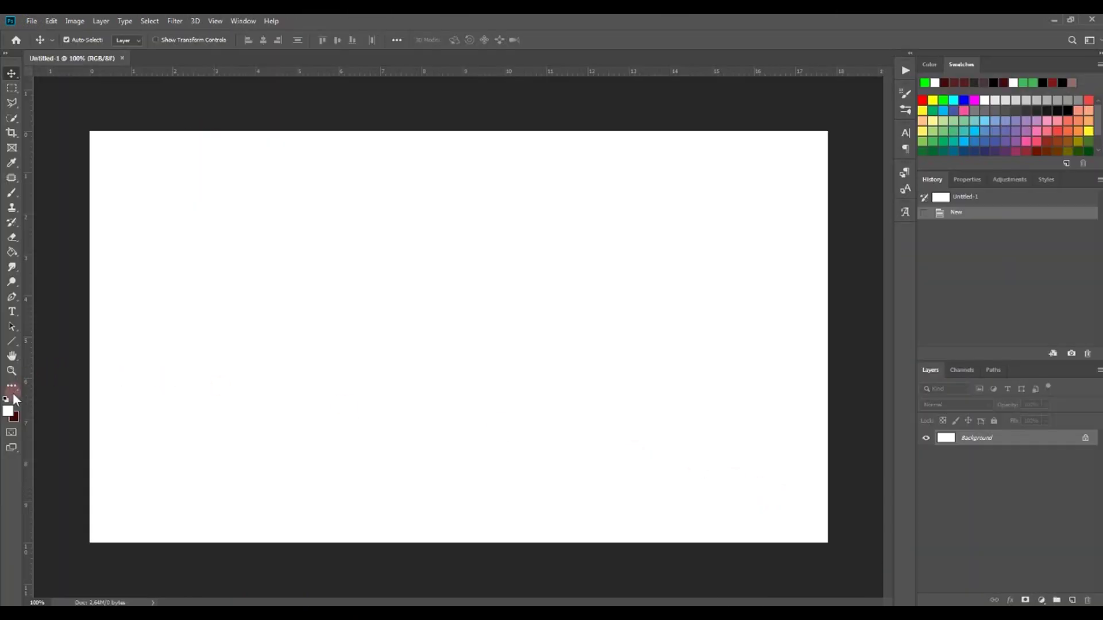
click(11, 251)
click(378, 328)
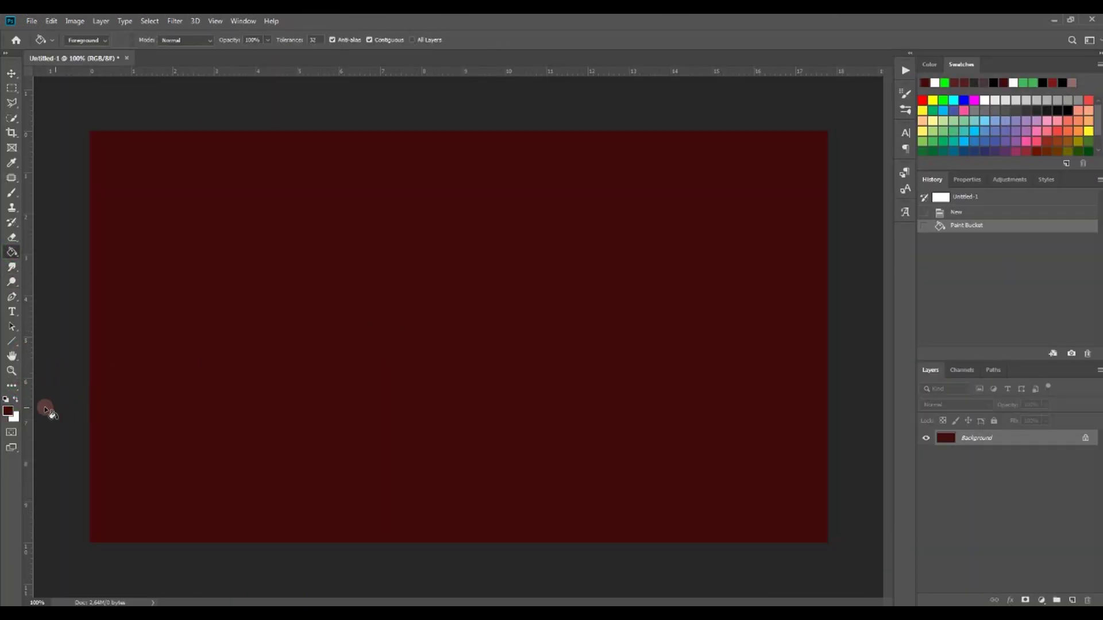
click(14, 400)
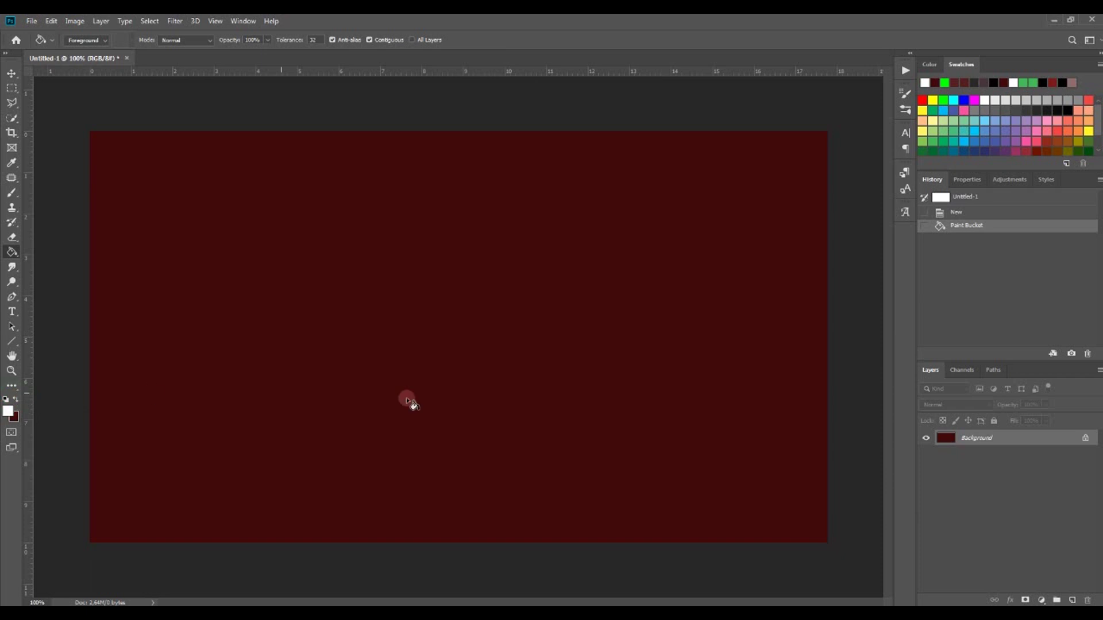
- Add the white text "SLICED" in 72 pt Impact on a new layer near the middle of the canvas
click(1075, 602)
click(11, 312)
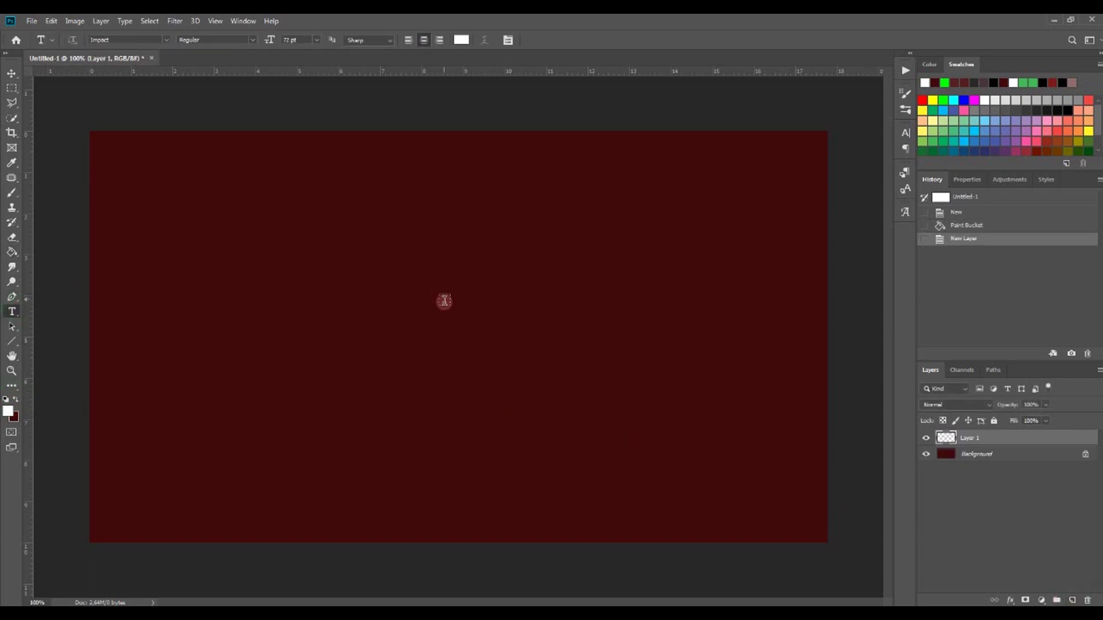
click(442, 309)
text(S)
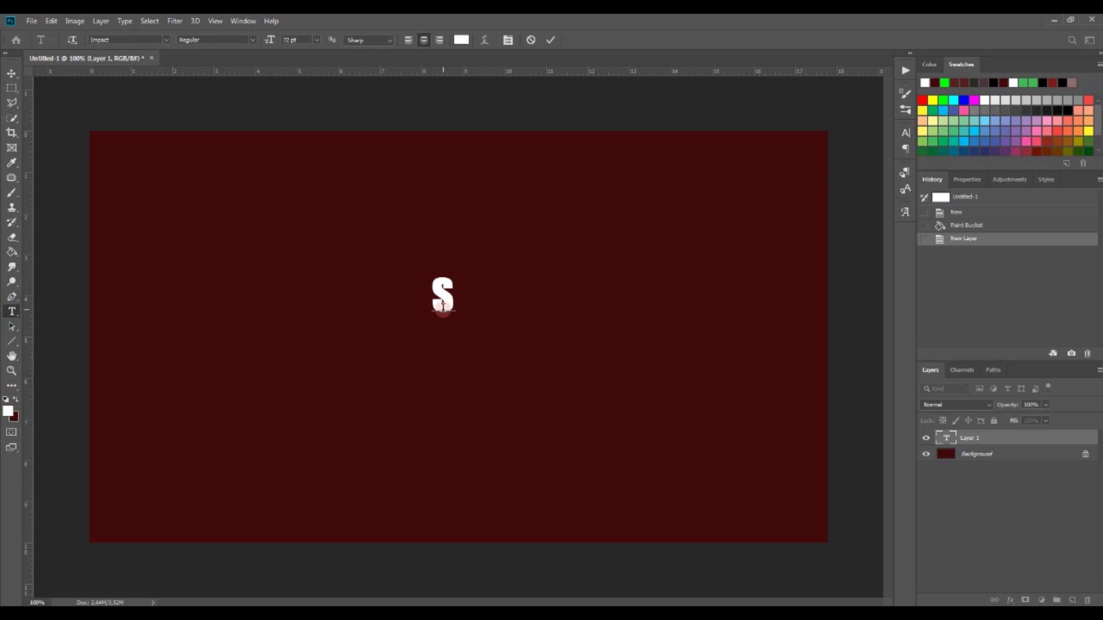
text(LICED)
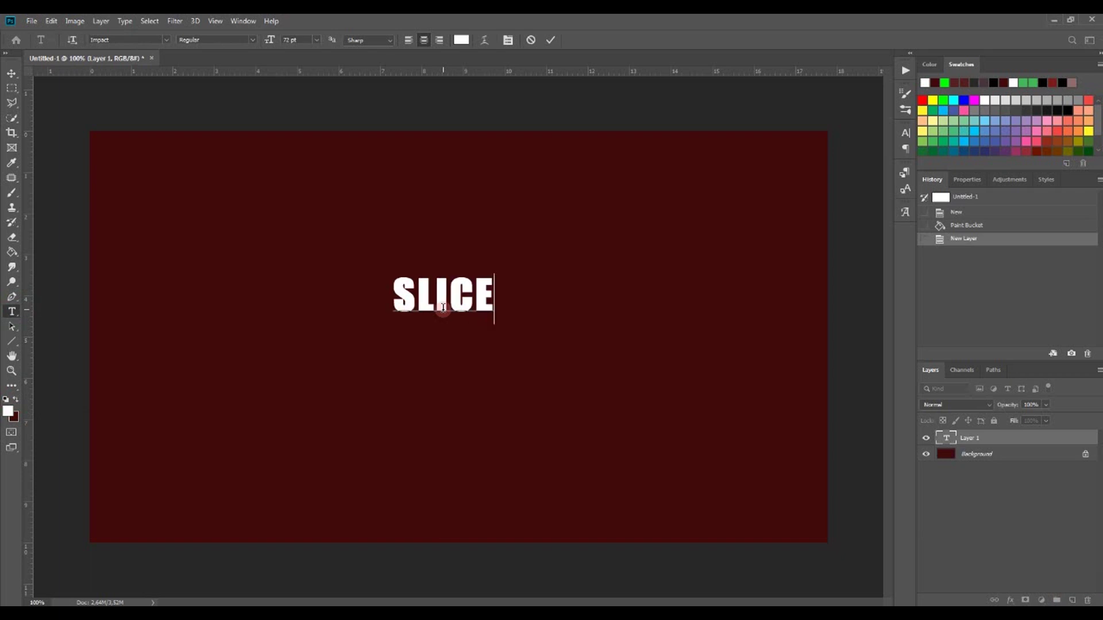
click(555, 40)
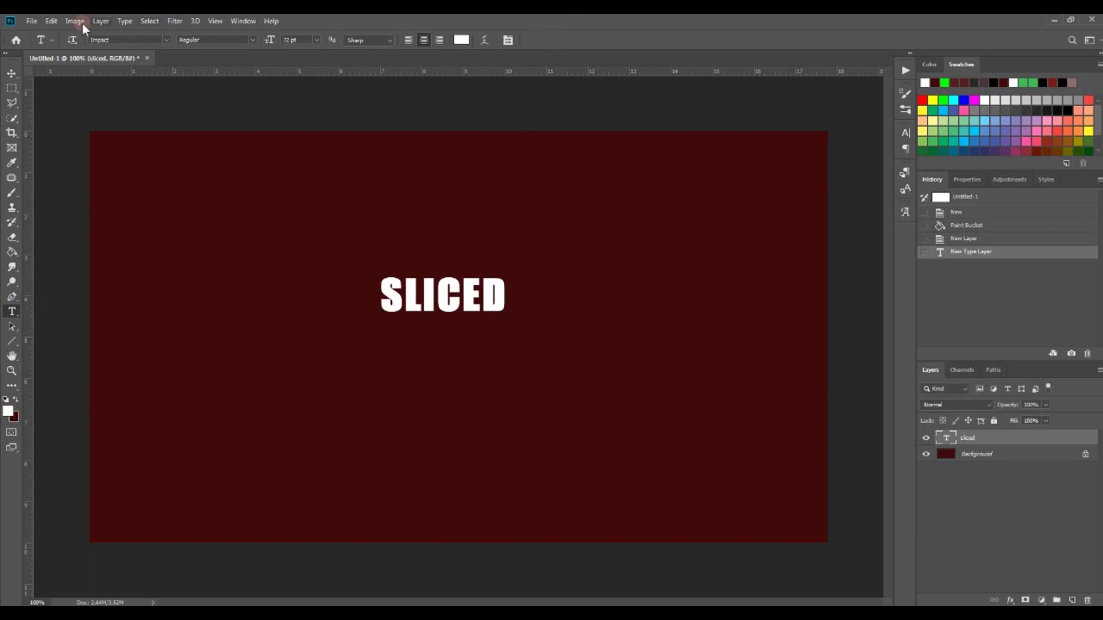
- Scale the SLICED text proportionally to about 283% and position it slightly above the canvas centre
click(51, 21)
click(111, 253)
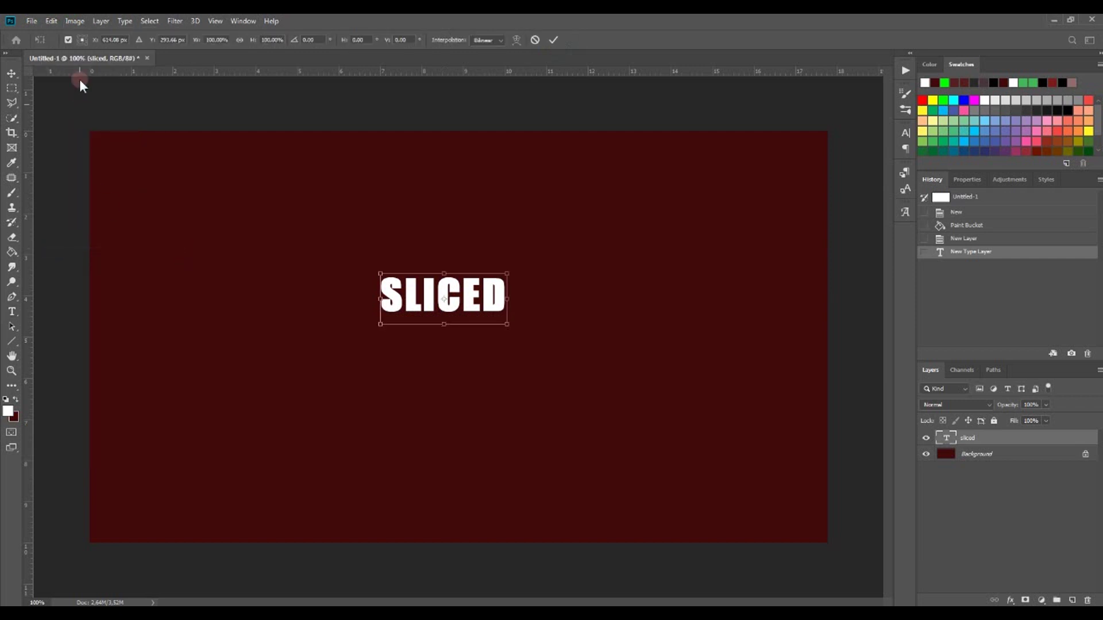
drag(503, 324, 685, 396)
drag(377, 271, 325, 248)
drag(504, 343, 466, 333)
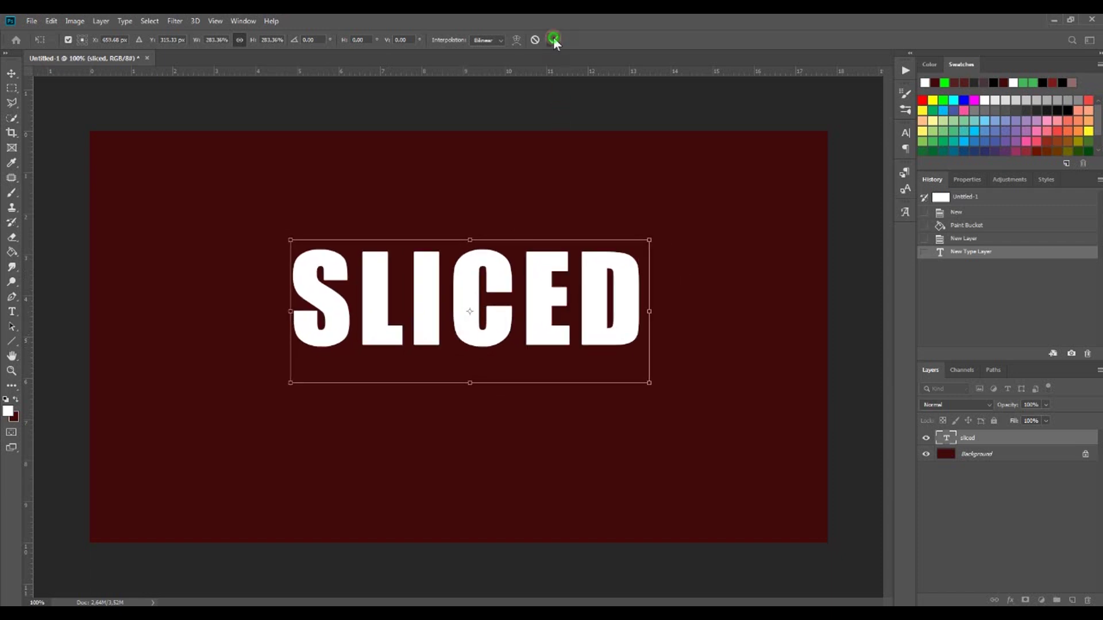
click(553, 39)
- Duplicate the SLICED text layer under the name "sliced copy"
right_click(990, 437)
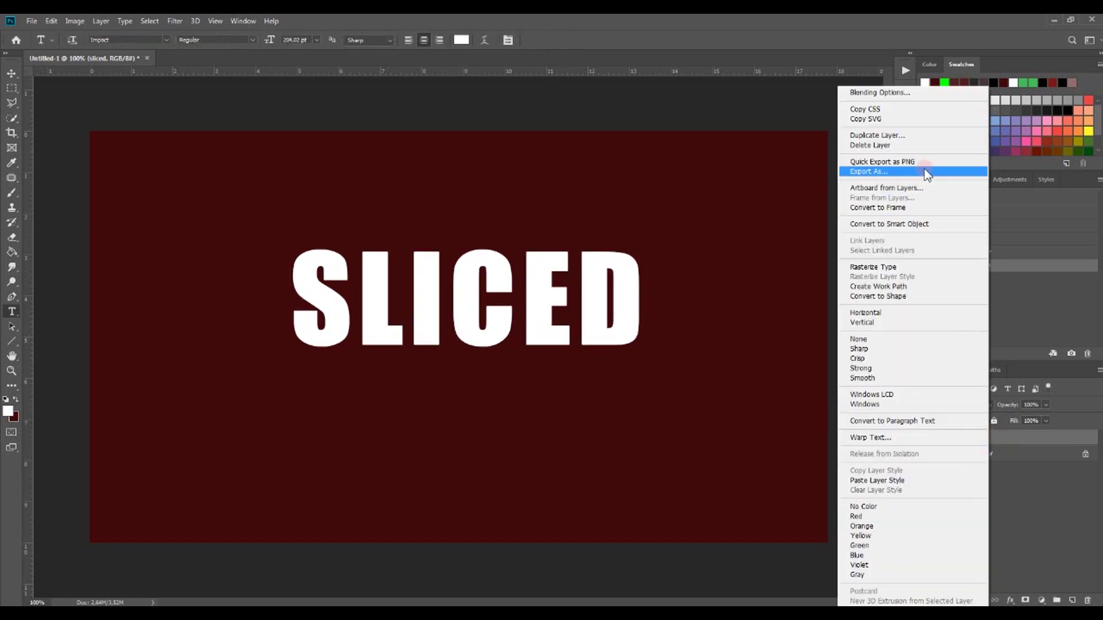
click(925, 136)
click(627, 182)
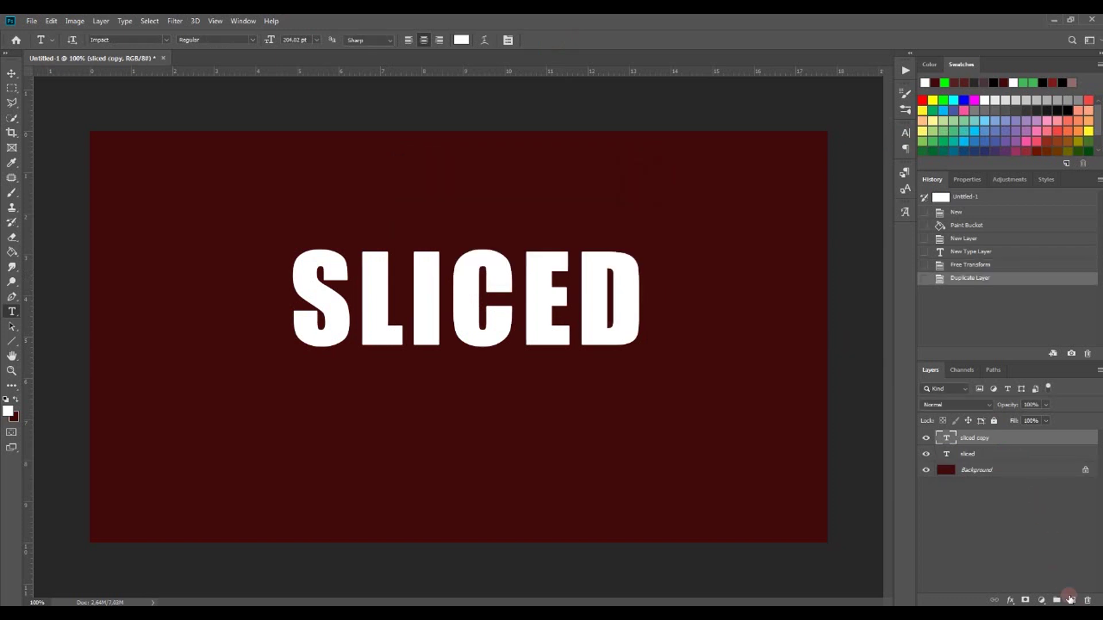
- Draw a bright green line shape about 1089 px wide on a new layer, rising diagonally from left to right across the text
click(1069, 598)
click(15, 342)
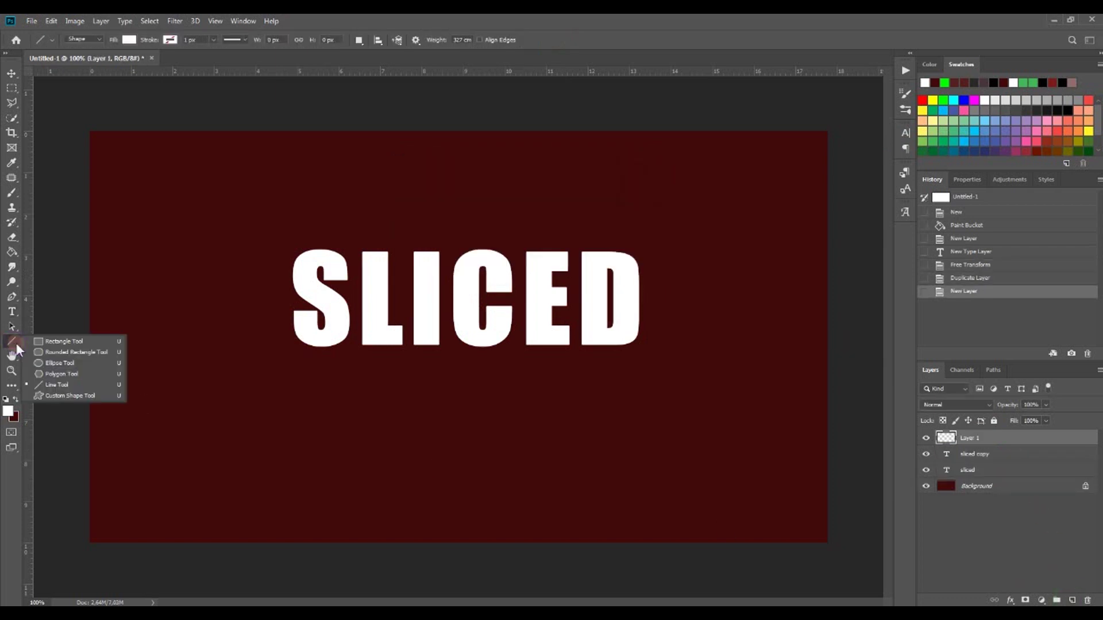
click(43, 384)
click(129, 40)
click(96, 112)
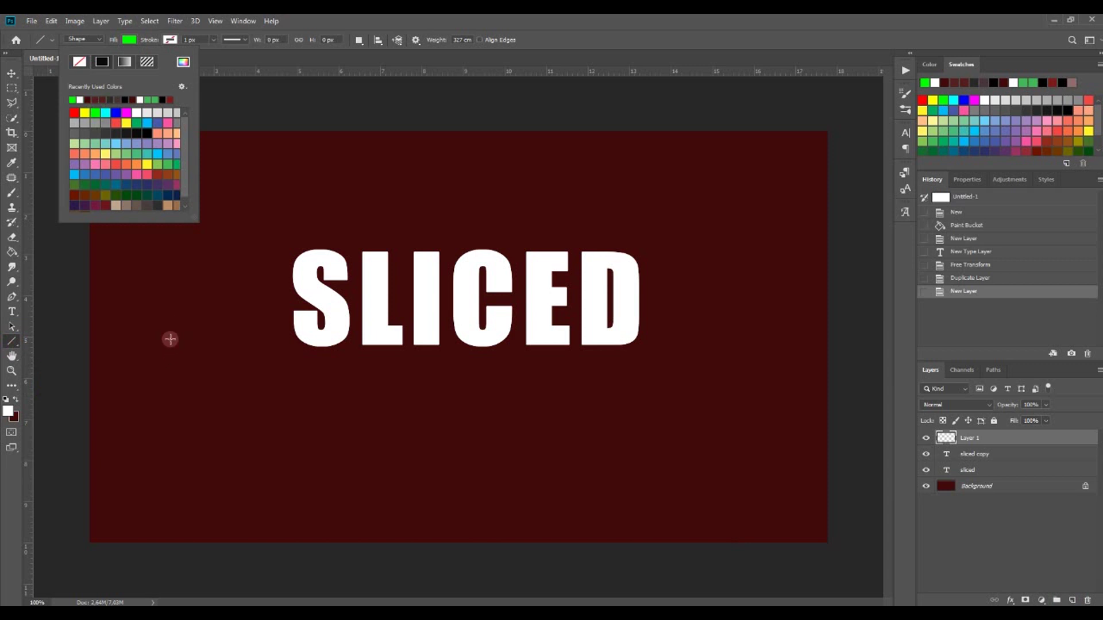
drag(170, 340, 798, 241)
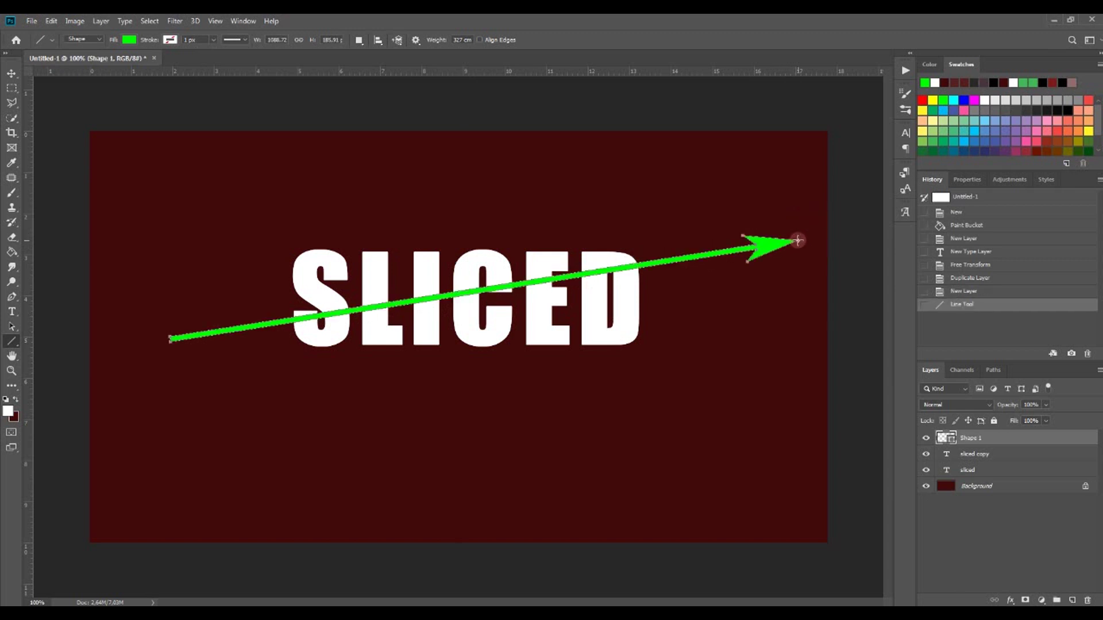
- Lasso the part of the text above the green line and mask the sliced copy layer to it, checking with the original hidden
click(11, 74)
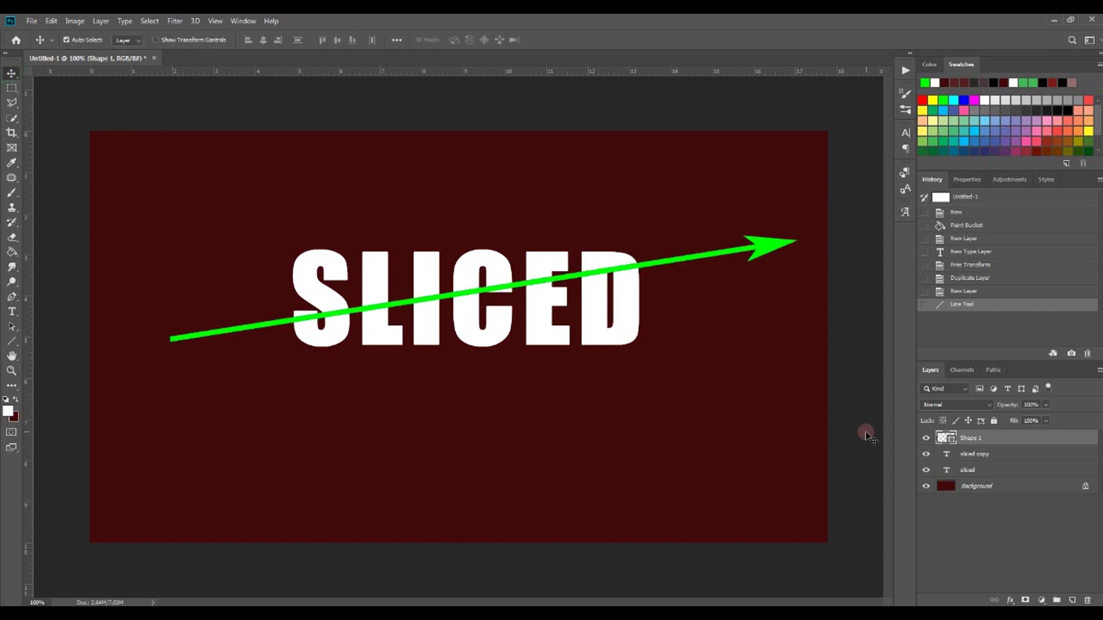
click(948, 457)
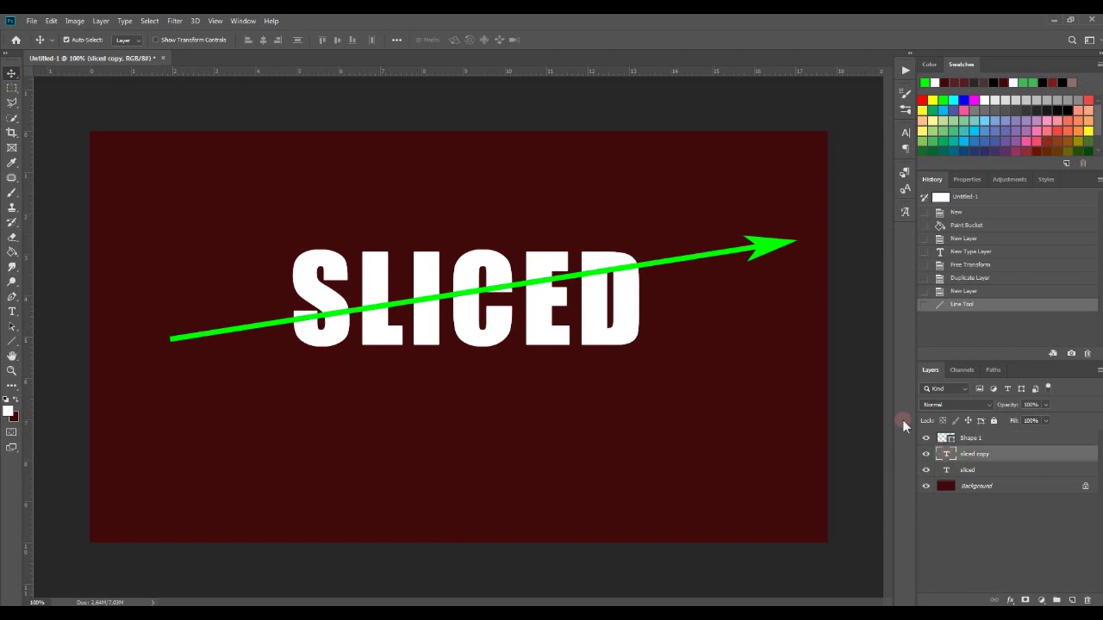
click(12, 102)
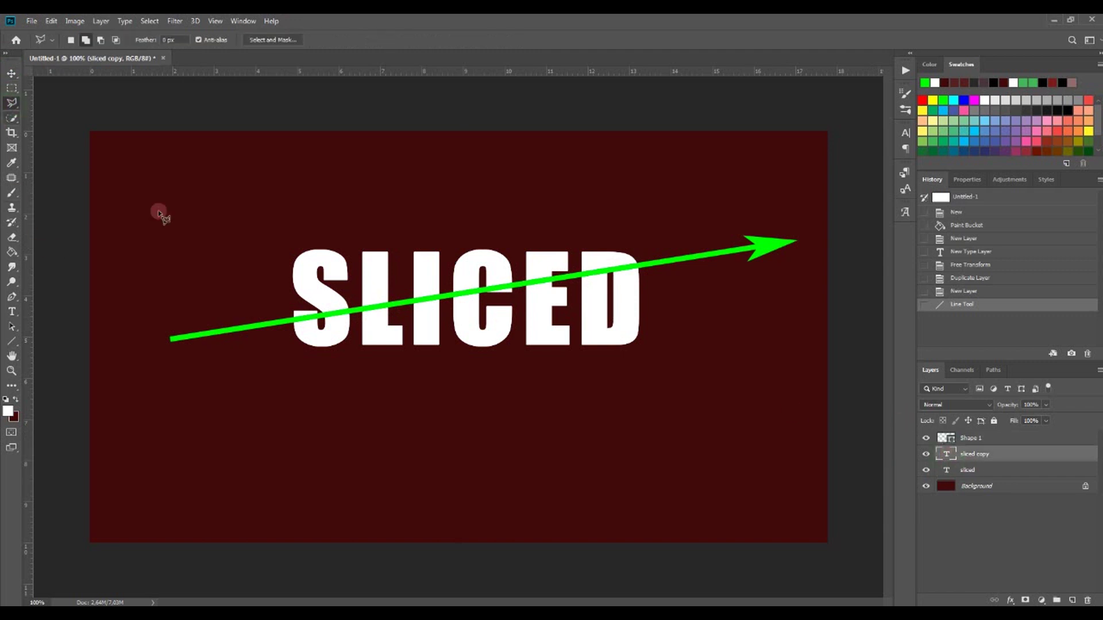
click(256, 326)
click(671, 258)
click(648, 235)
click(296, 210)
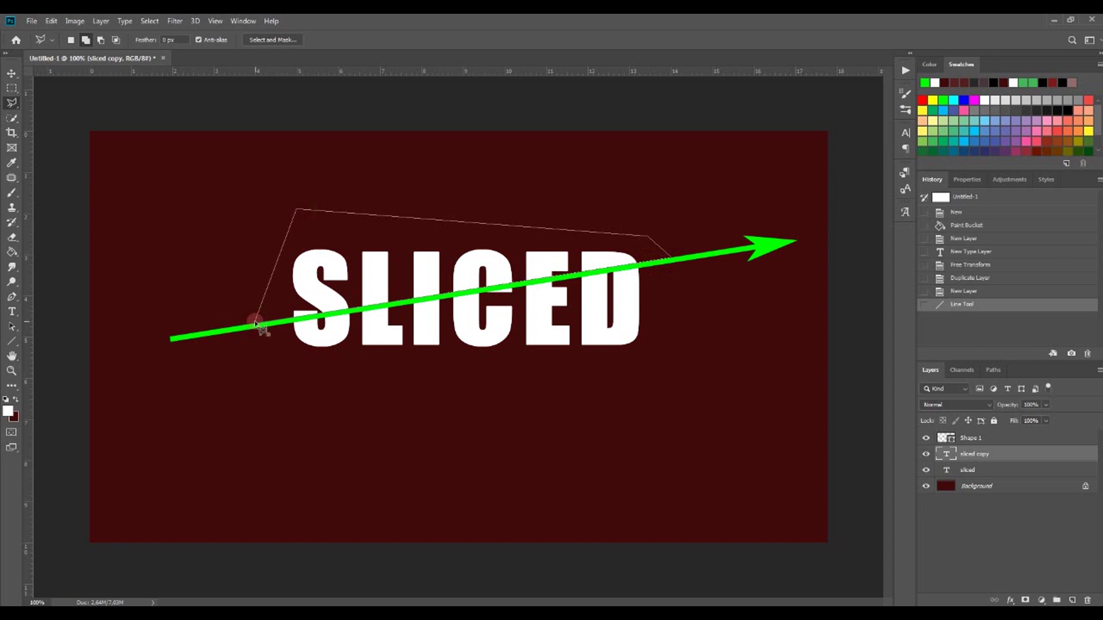
click(256, 325)
click(1025, 597)
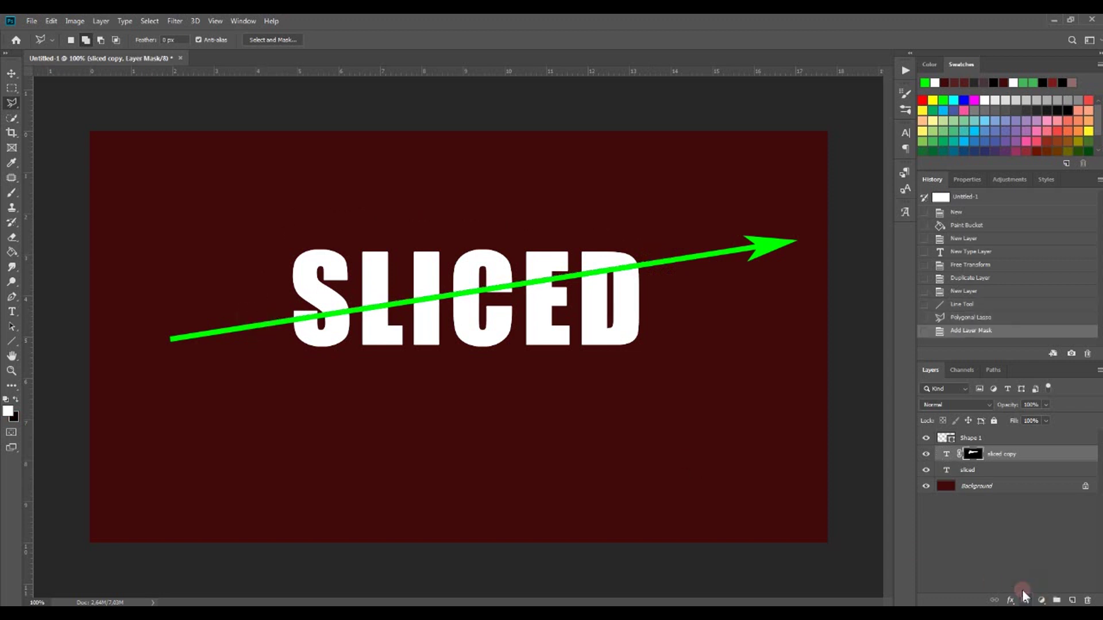
click(926, 471)
click(927, 471)
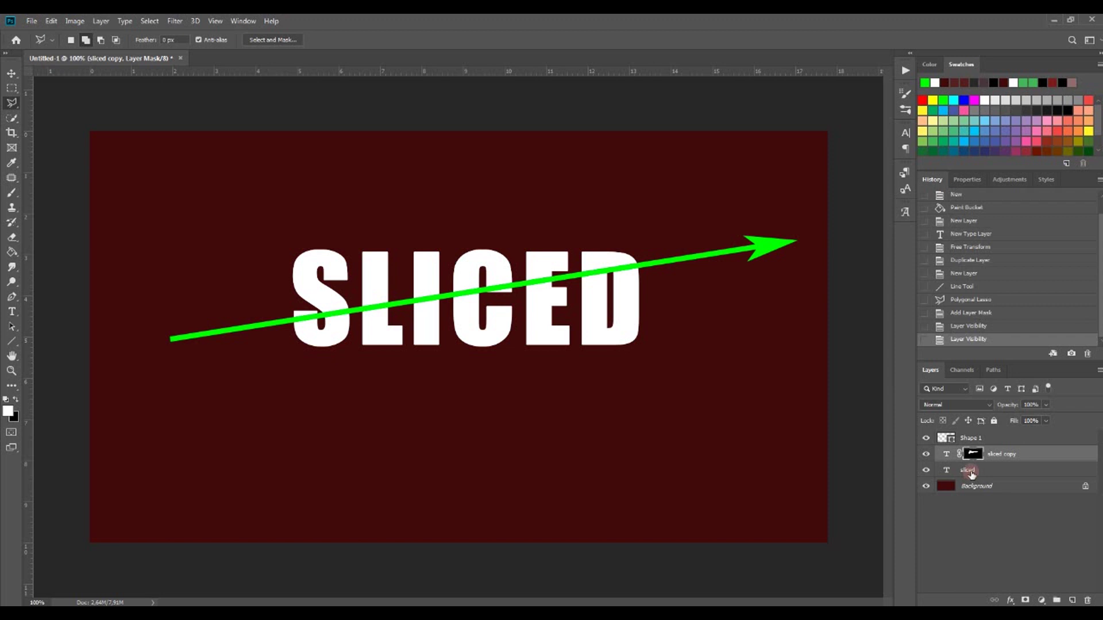
- Select the part of the original sliced text layer below the green line with the Polygonal Lasso
click(970, 473)
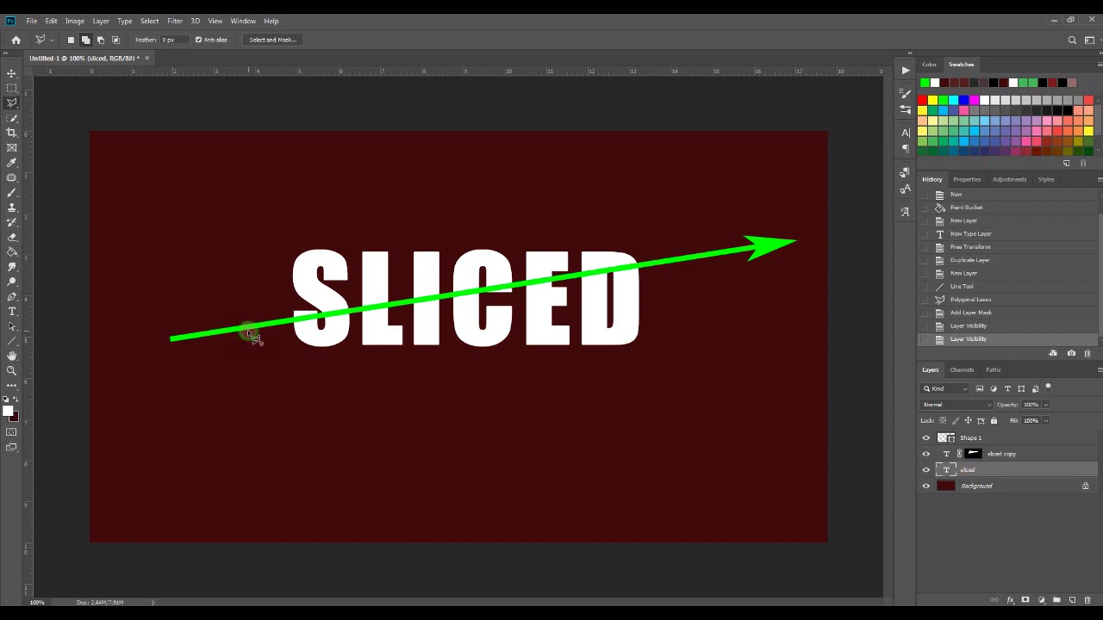
click(676, 263)
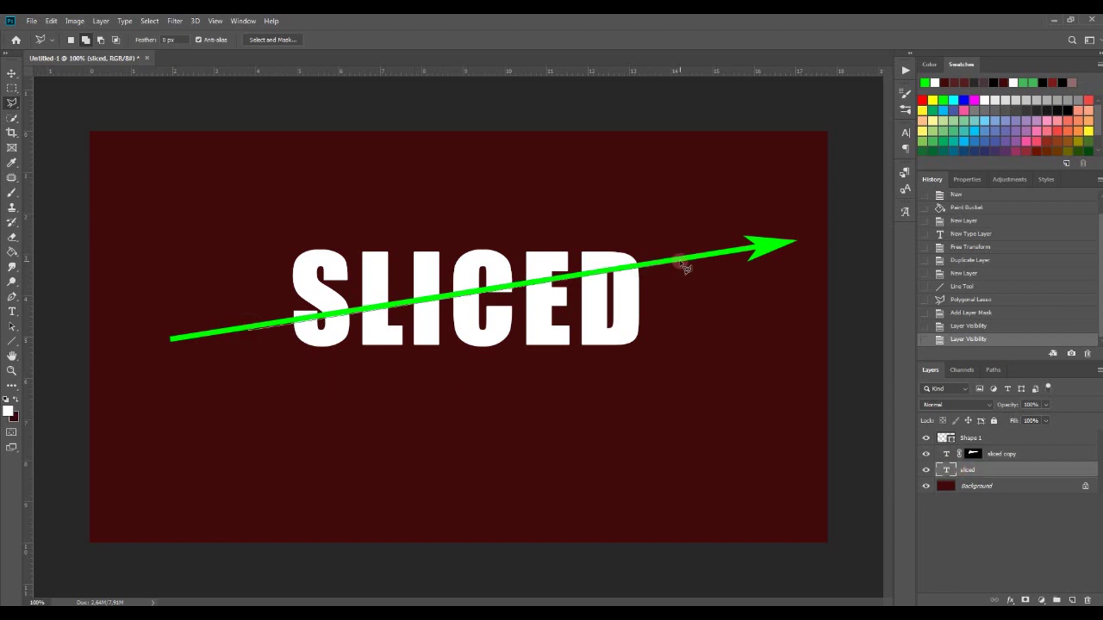
click(672, 363)
click(270, 359)
click(251, 332)
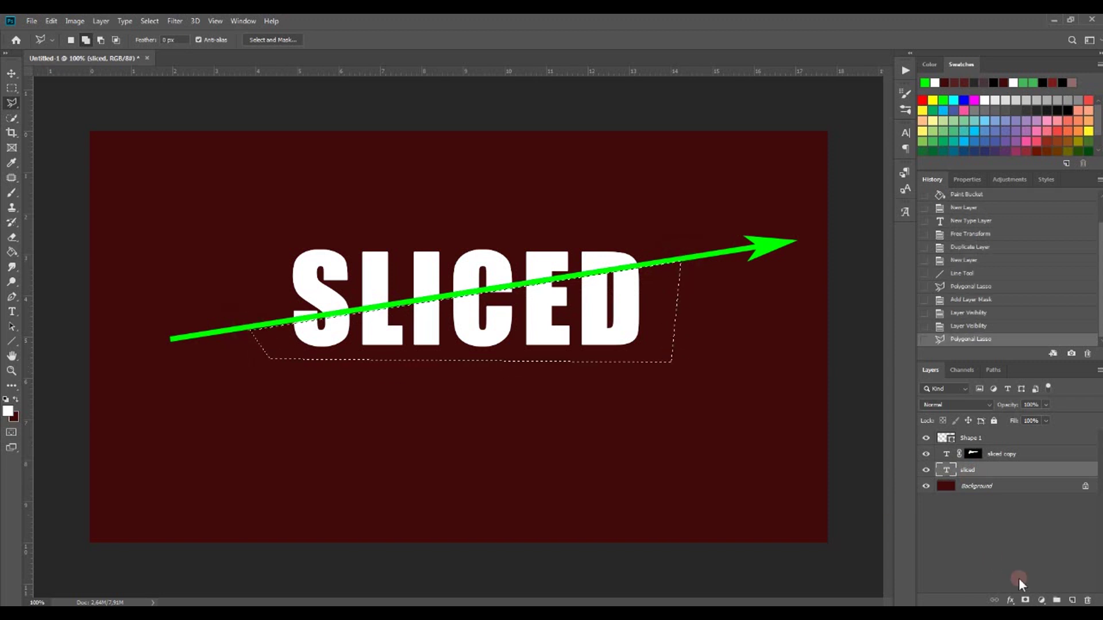
click(1025, 600)
click(1025, 599)
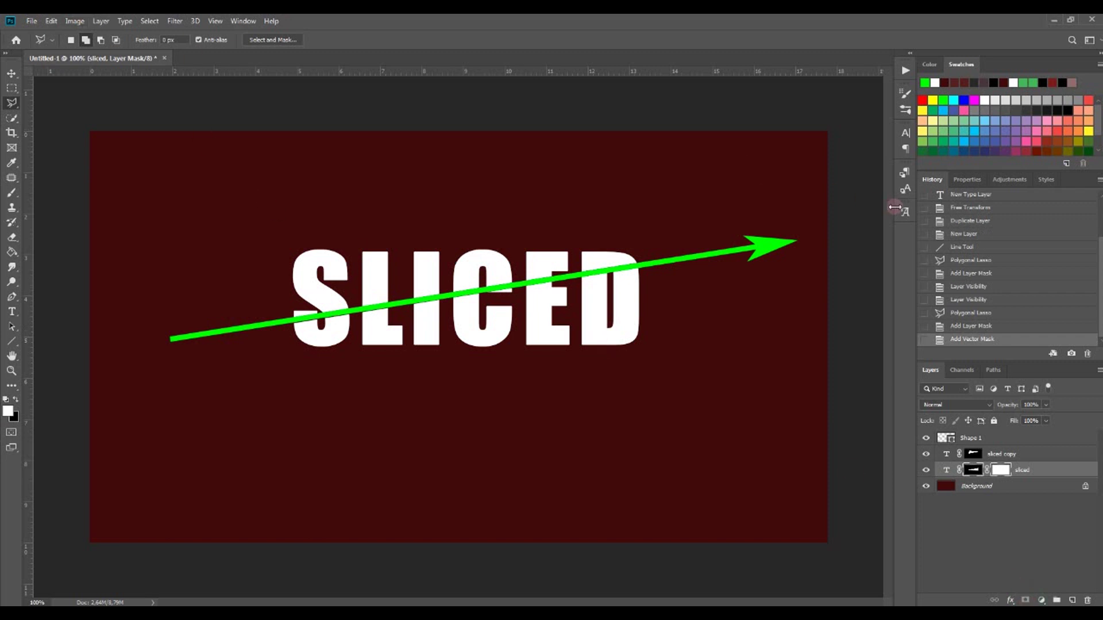
click(958, 314)
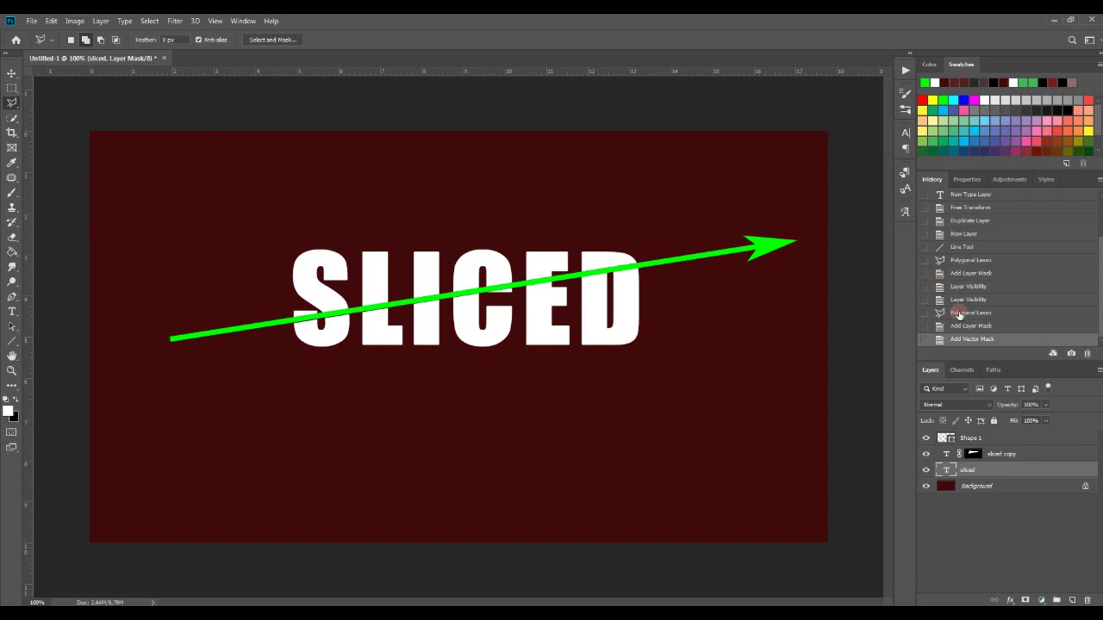
- Mask the original sliced text layer to the current selection and delete the green line's layer
click(1025, 600)
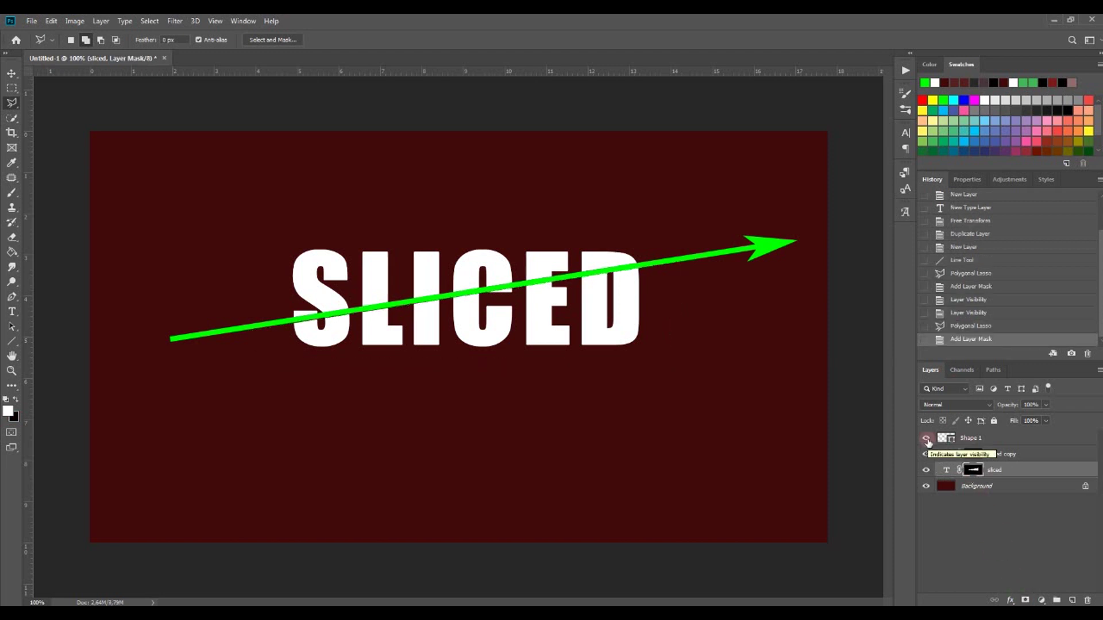
click(926, 438)
right_click(986, 439)
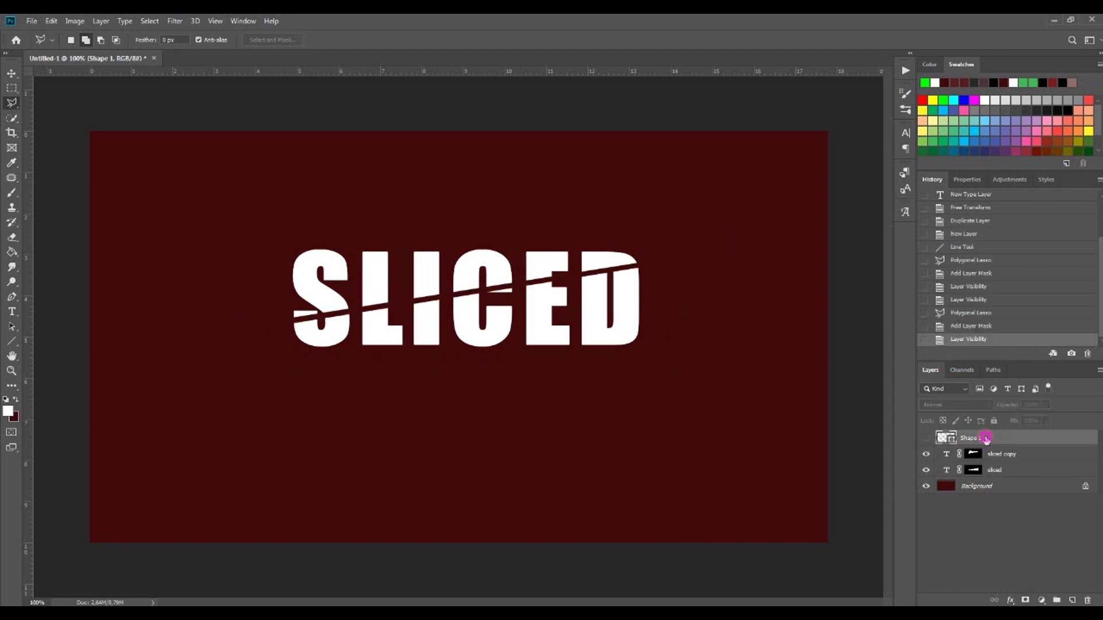
click(870, 189)
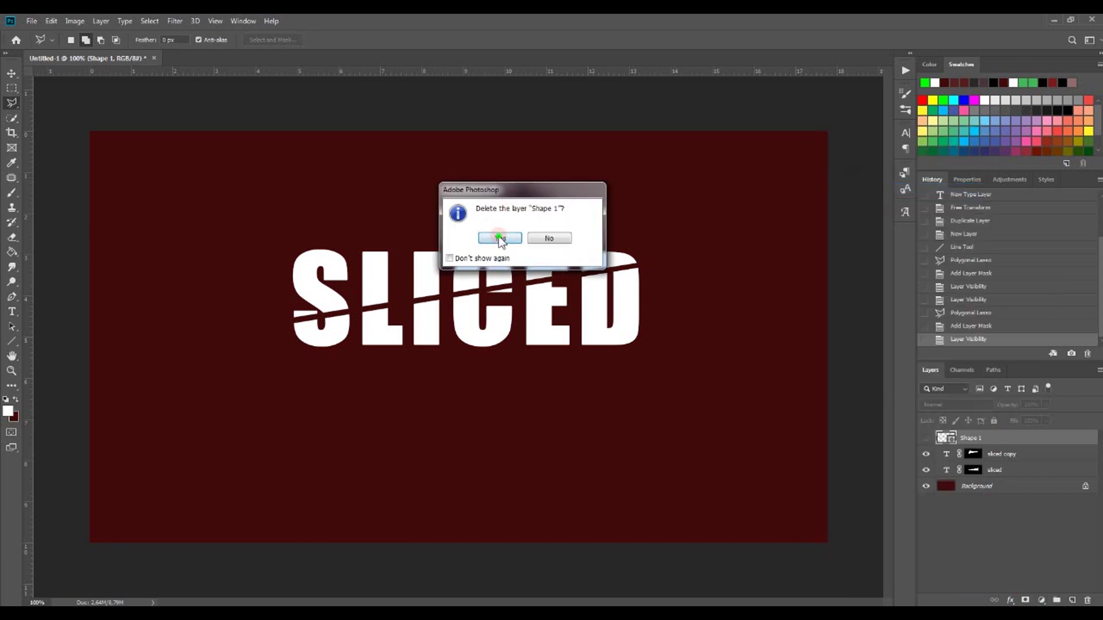
click(501, 238)
- On a new layer, lasso thin slivers along the upper edge of the cut at each letter, adding them to one selection
click(1072, 600)
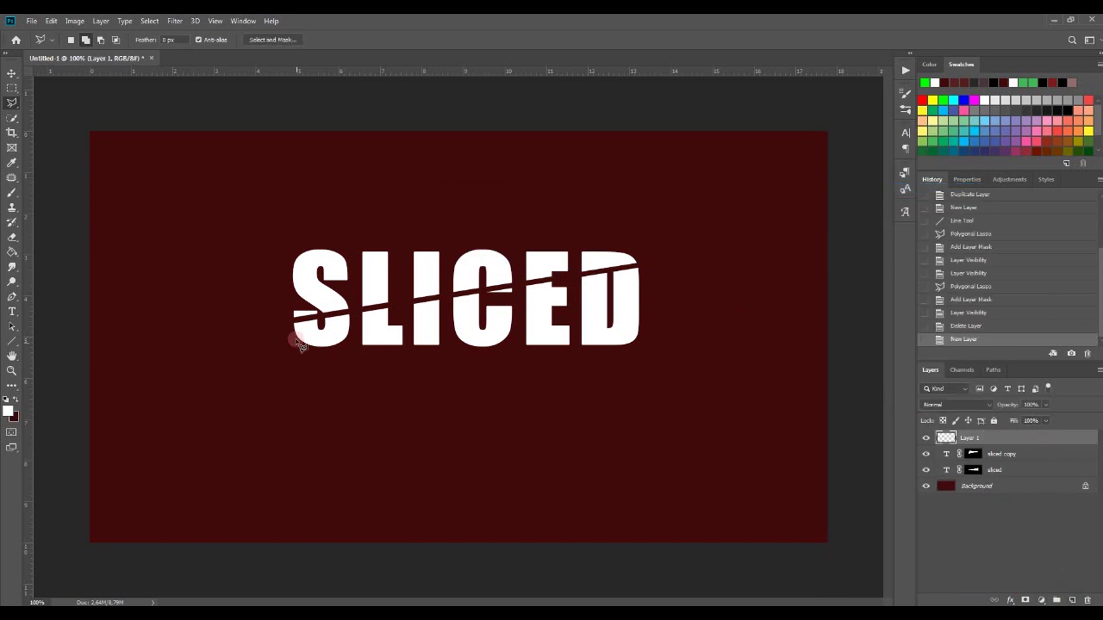
click(313, 315)
click(266, 322)
click(315, 315)
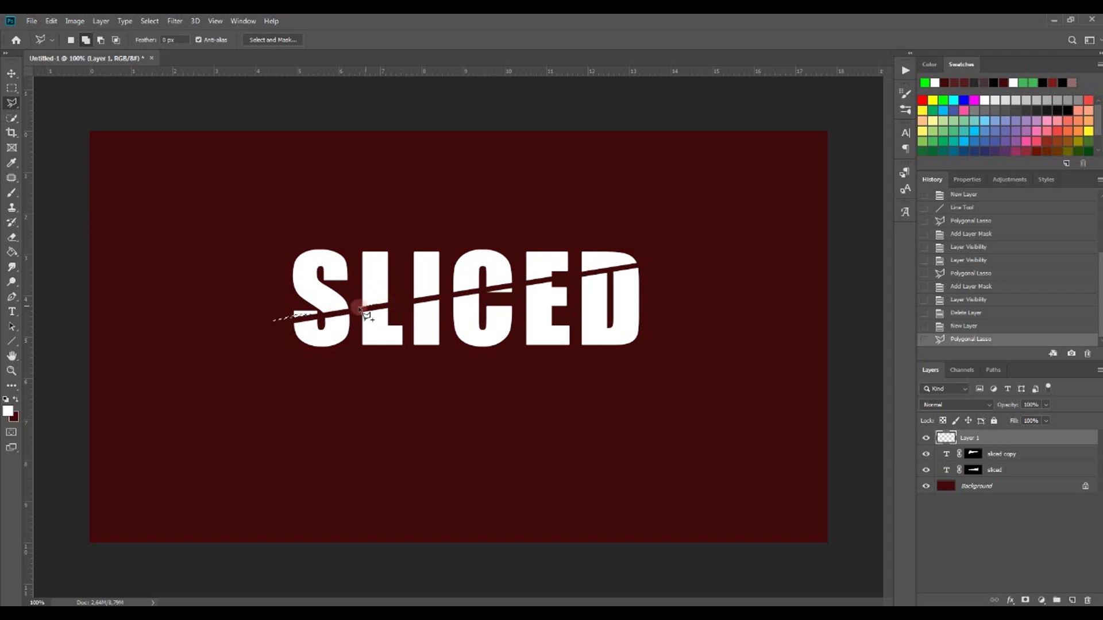
click(377, 304)
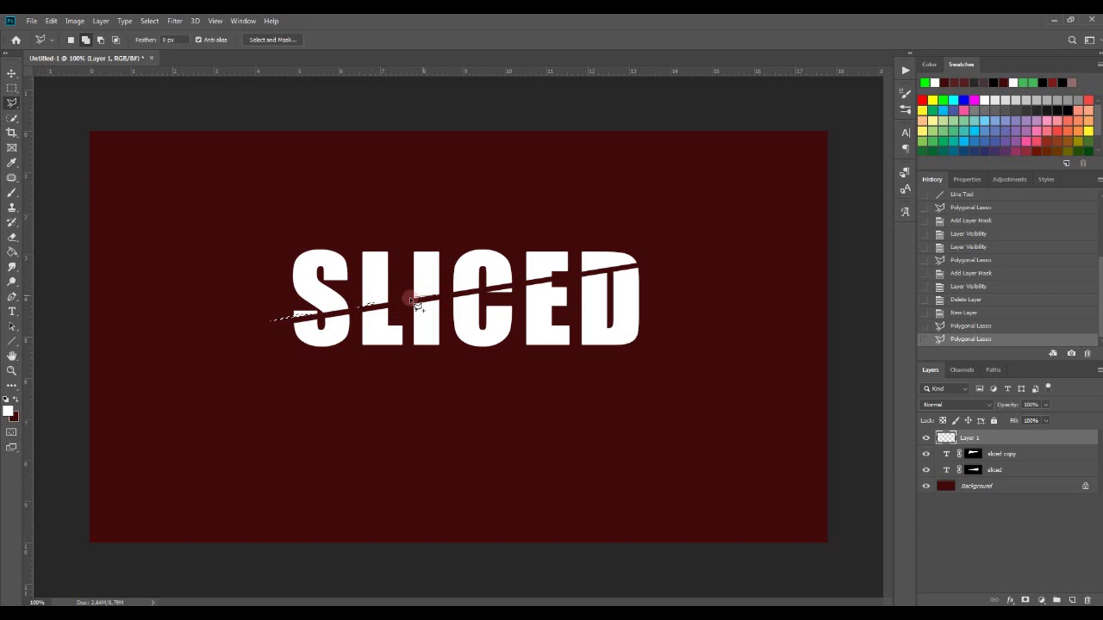
click(400, 301)
click(420, 295)
click(437, 296)
click(478, 289)
click(441, 295)
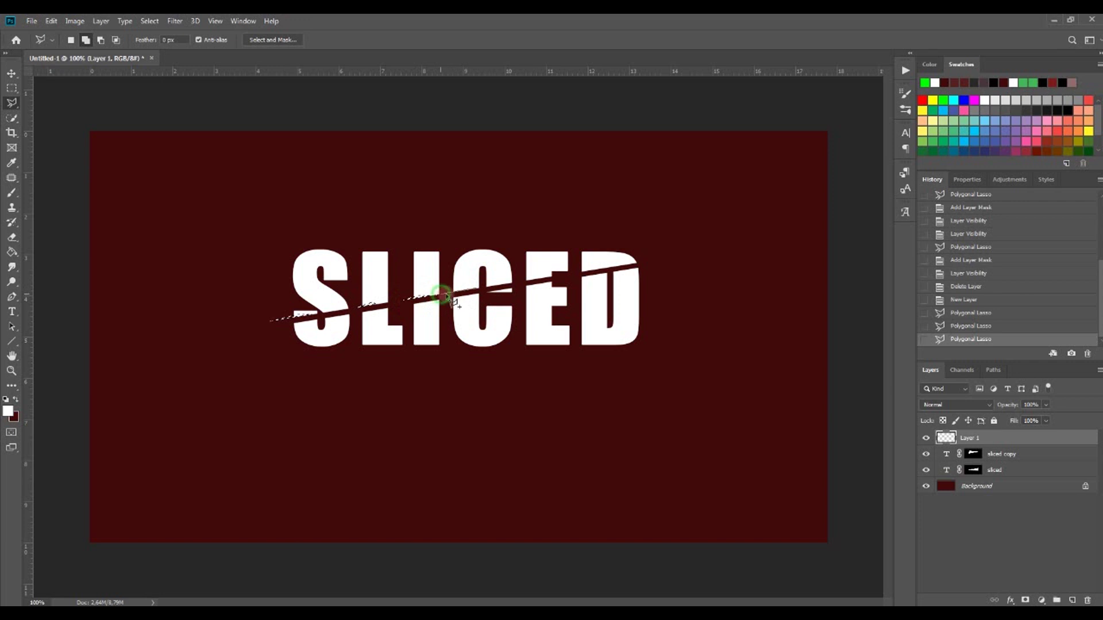
click(461, 289)
click(476, 289)
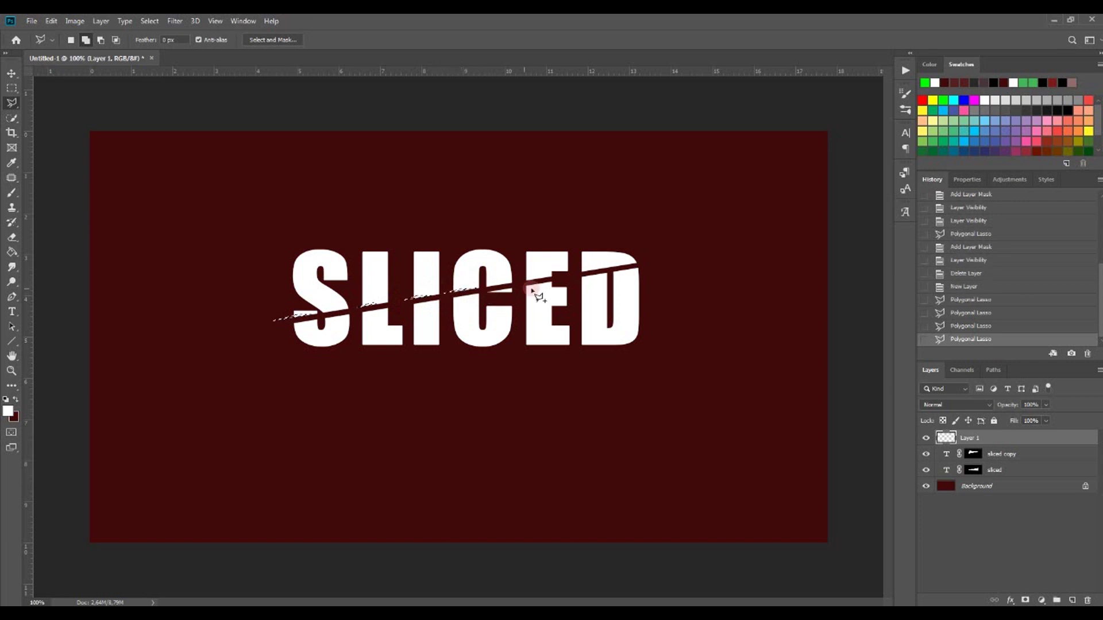
click(552, 278)
click(517, 283)
click(548, 279)
click(603, 269)
click(570, 275)
click(596, 268)
click(602, 268)
- Lasso thin slivers along the lower edge of the cut at each letter, adding them to the existing selection
click(337, 318)
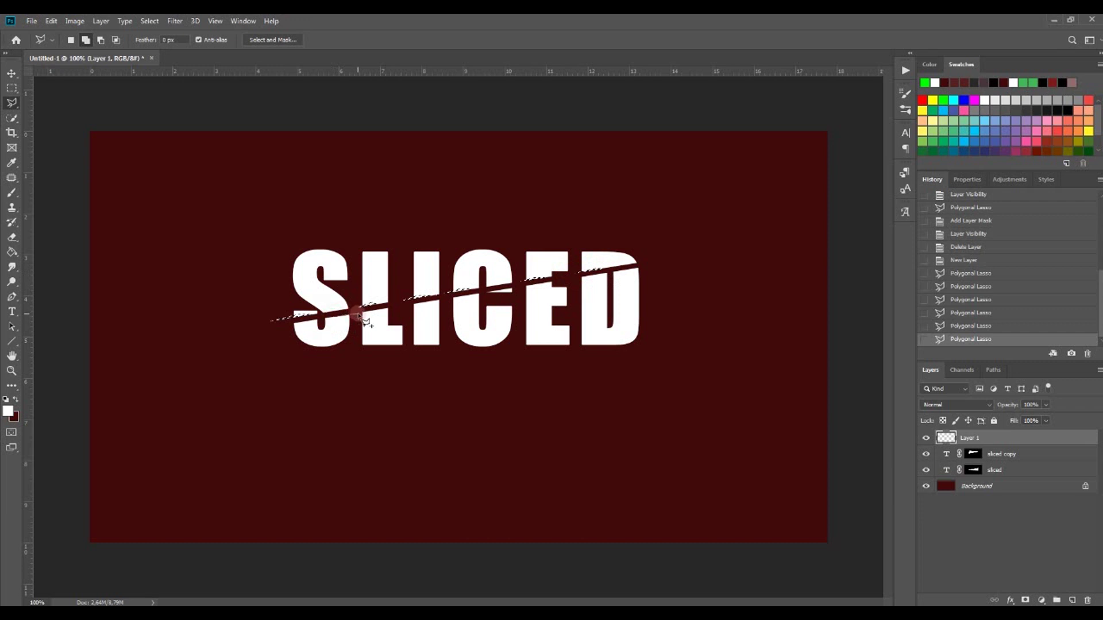
click(359, 314)
click(337, 318)
click(369, 310)
click(400, 306)
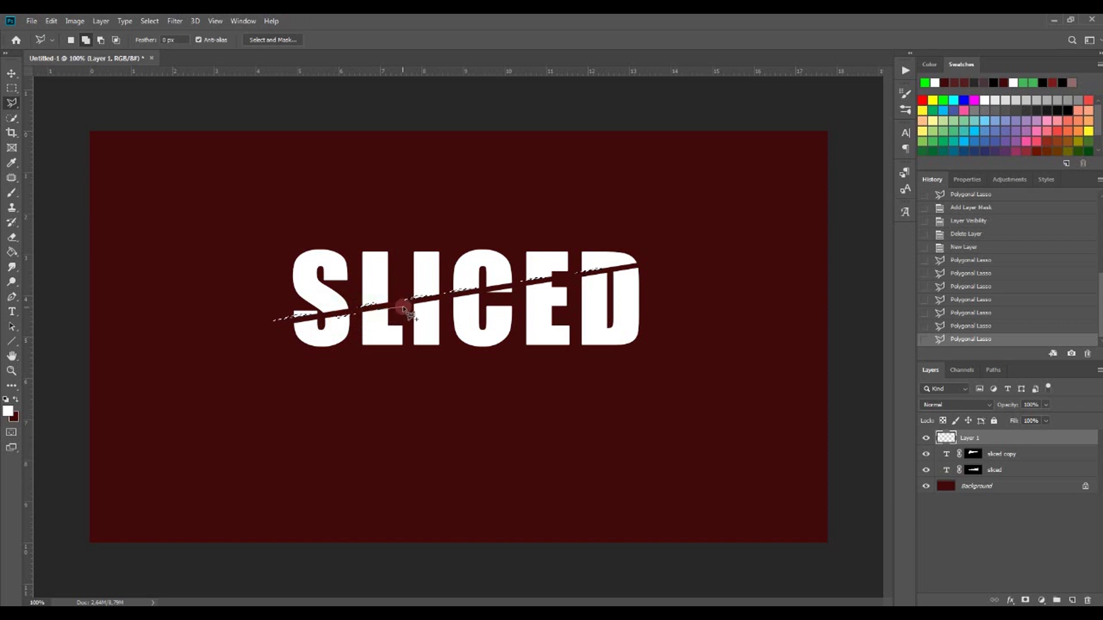
click(402, 306)
click(379, 312)
click(424, 302)
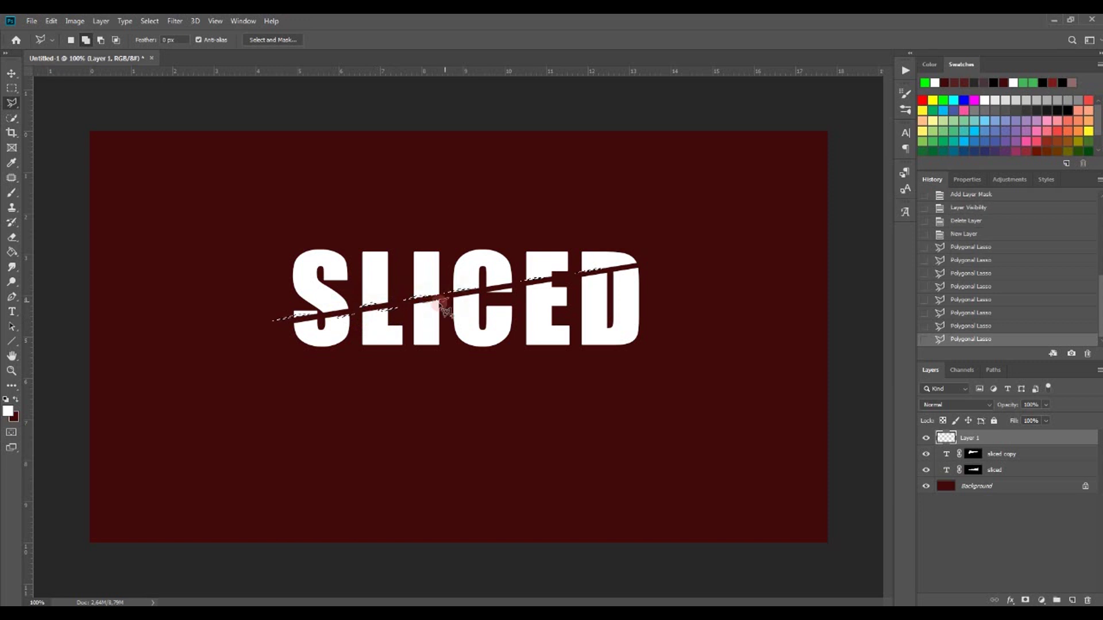
click(423, 304)
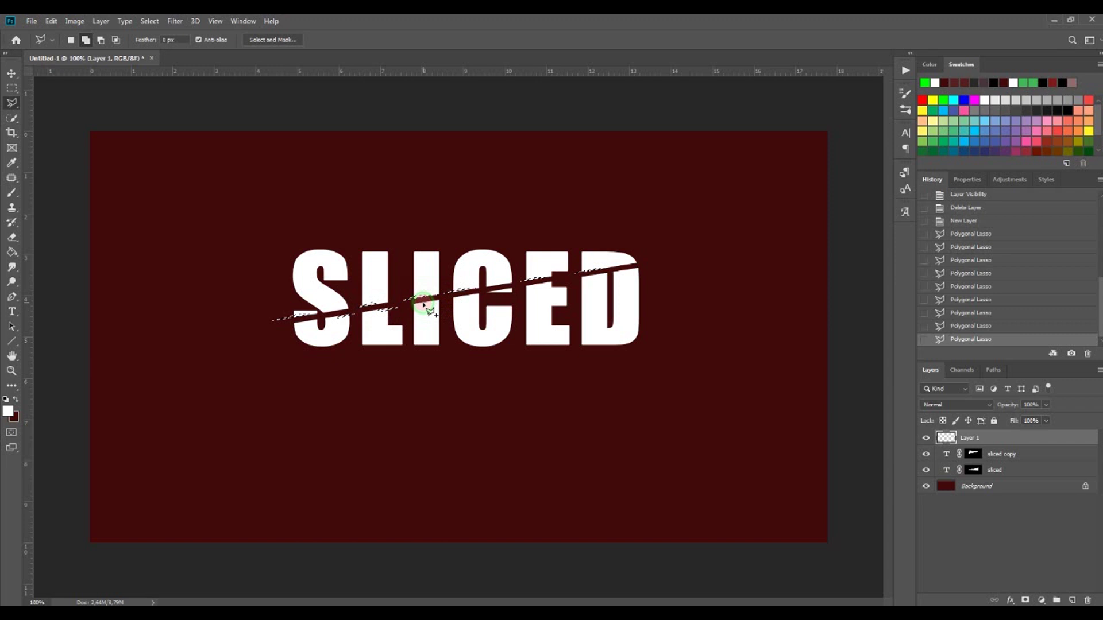
click(508, 291)
click(534, 285)
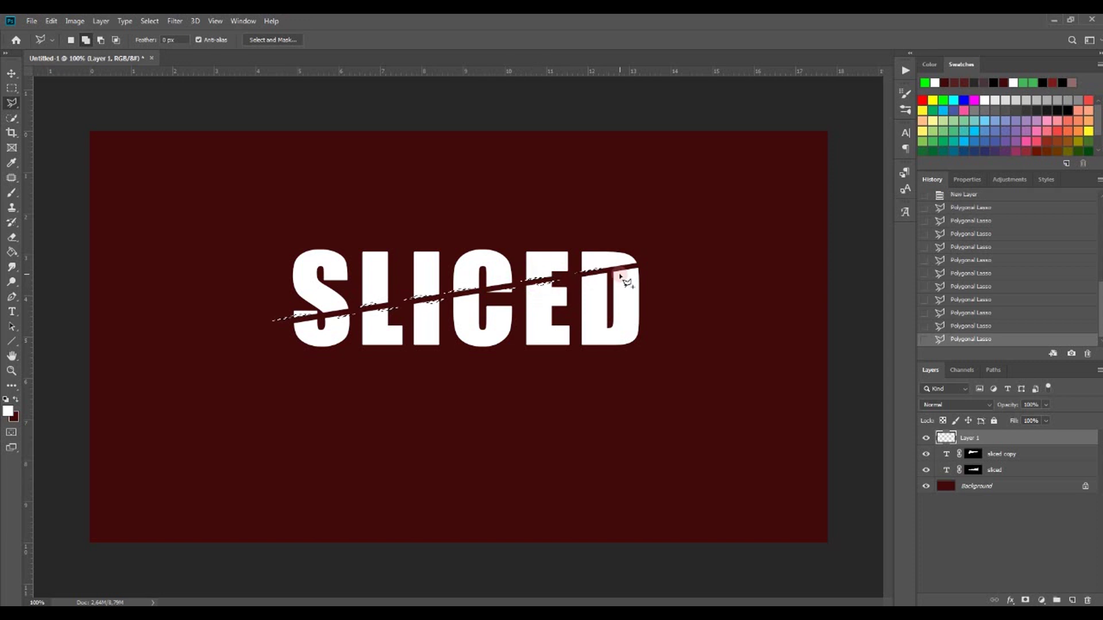
click(620, 273)
click(654, 266)
click(622, 273)
- Fill the selected slivers with white on Layer 1 using the Paint Bucket and deselect
click(12, 252)
click(300, 320)
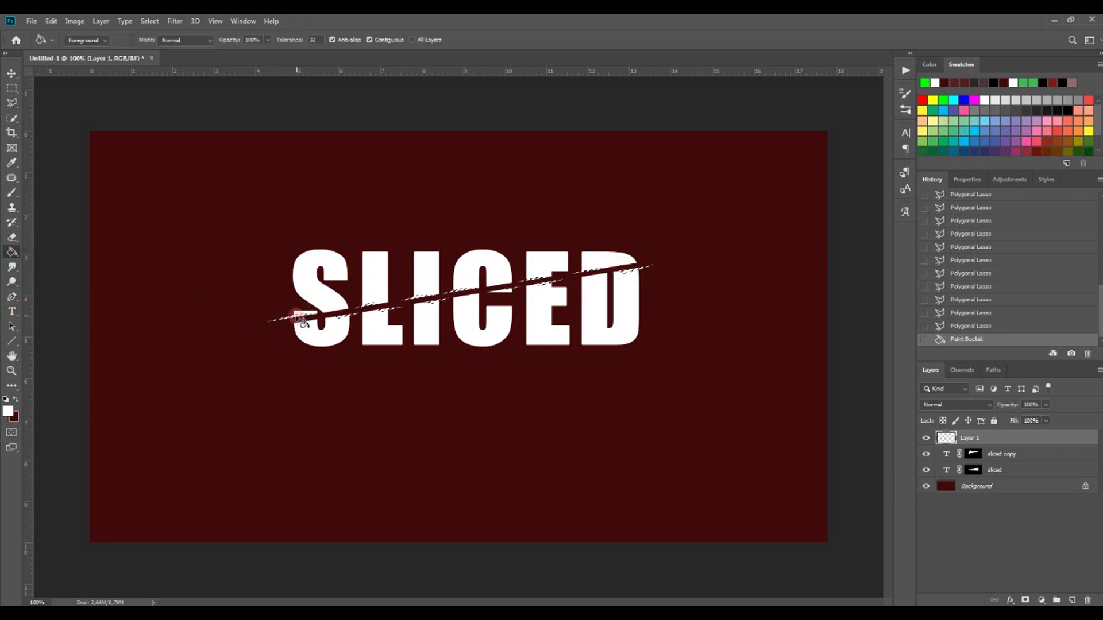
click(155, 20)
click(162, 45)
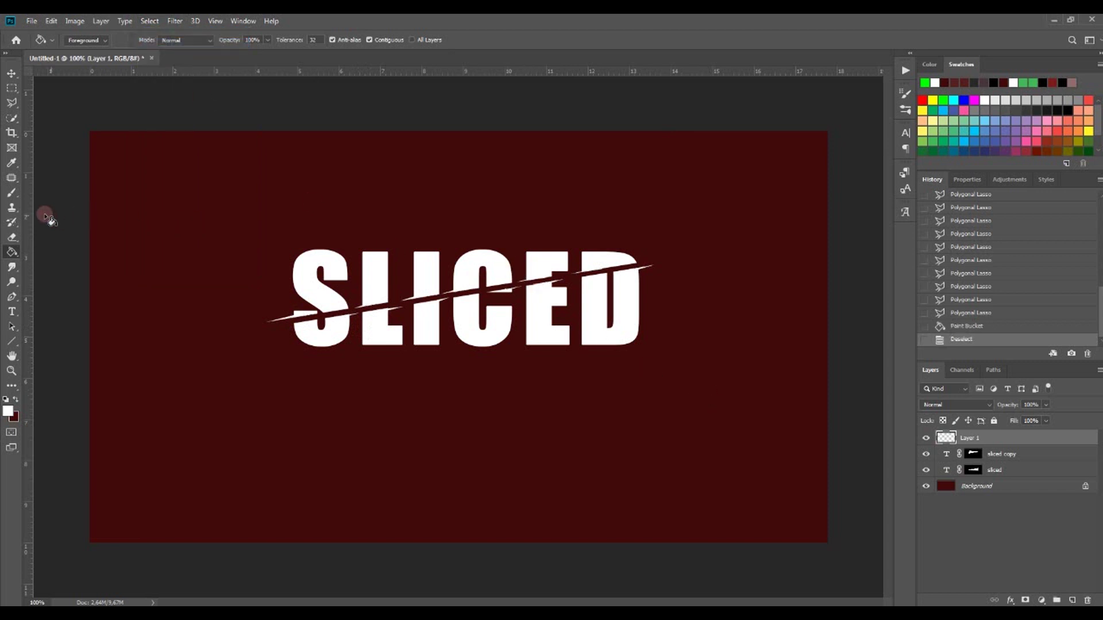
- Lasso the slivers along the lower edge of the cut on Layer 1 and separate them with Layer Via Cut
click(12, 104)
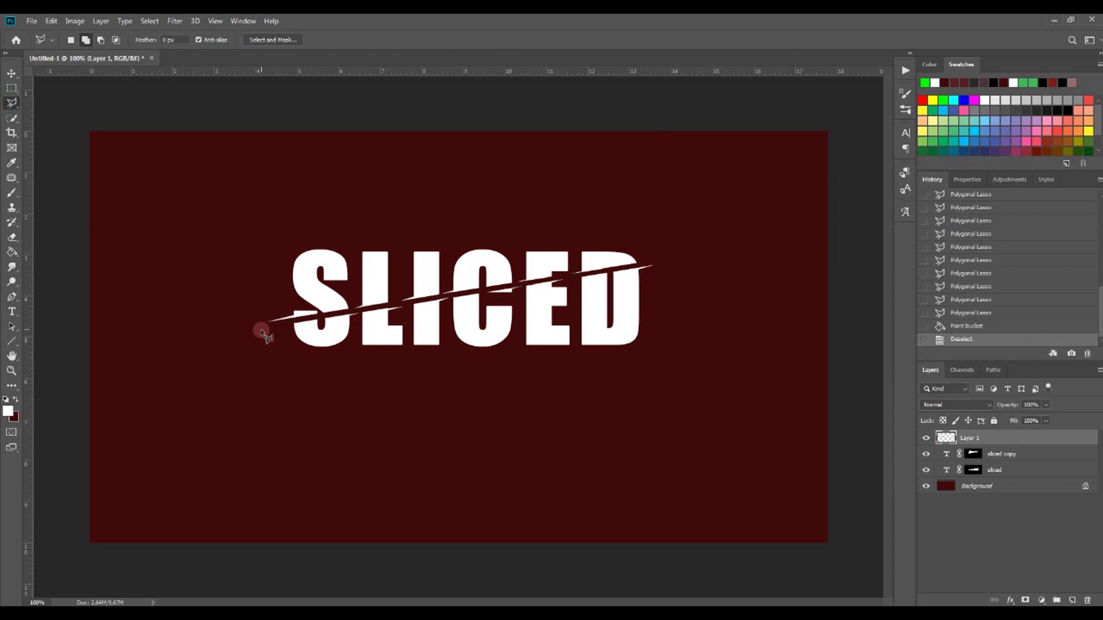
click(261, 331)
click(665, 260)
click(672, 294)
click(274, 342)
click(262, 330)
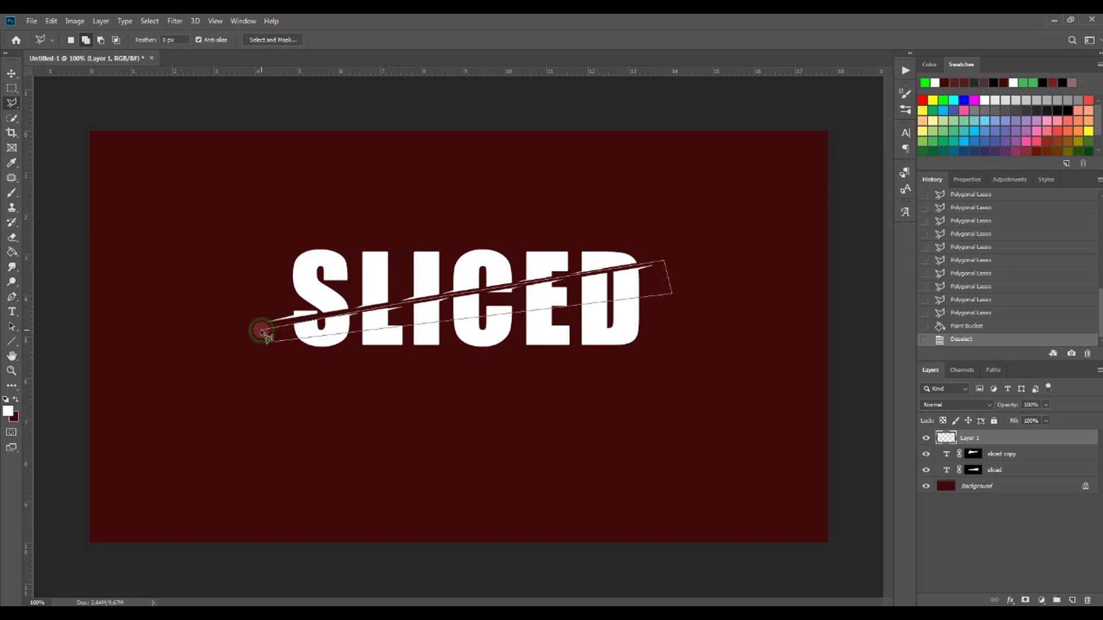
right_click(343, 334)
click(370, 414)
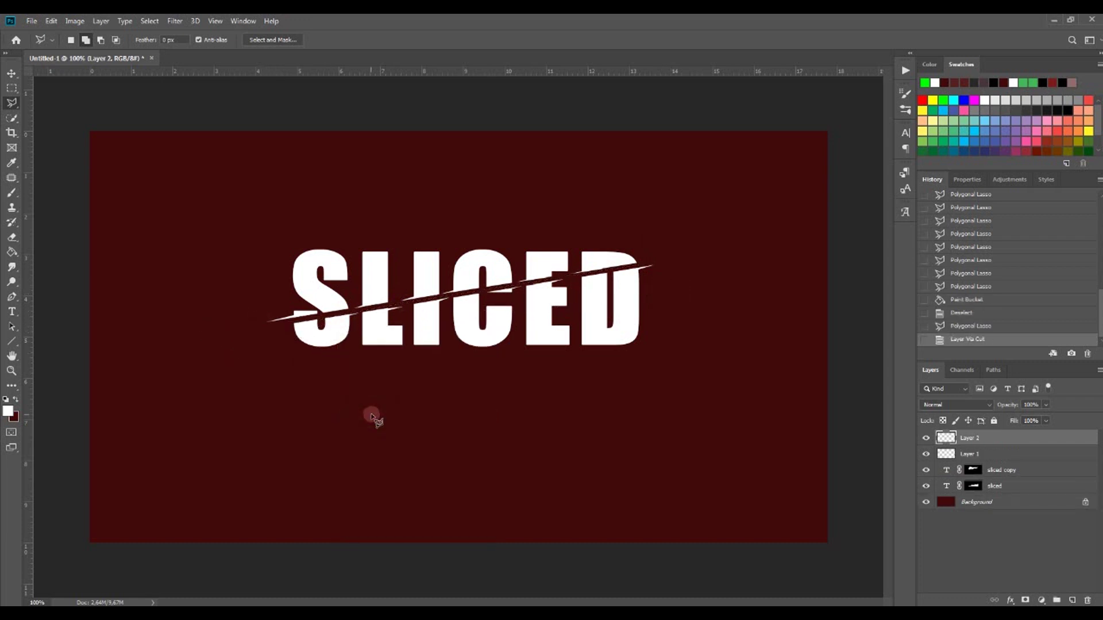
- Toggle the two sliver layers to check the split, leaving Layer 2 and the original sliced text layer hidden
click(926, 438)
click(926, 438)
click(927, 454)
click(926, 454)
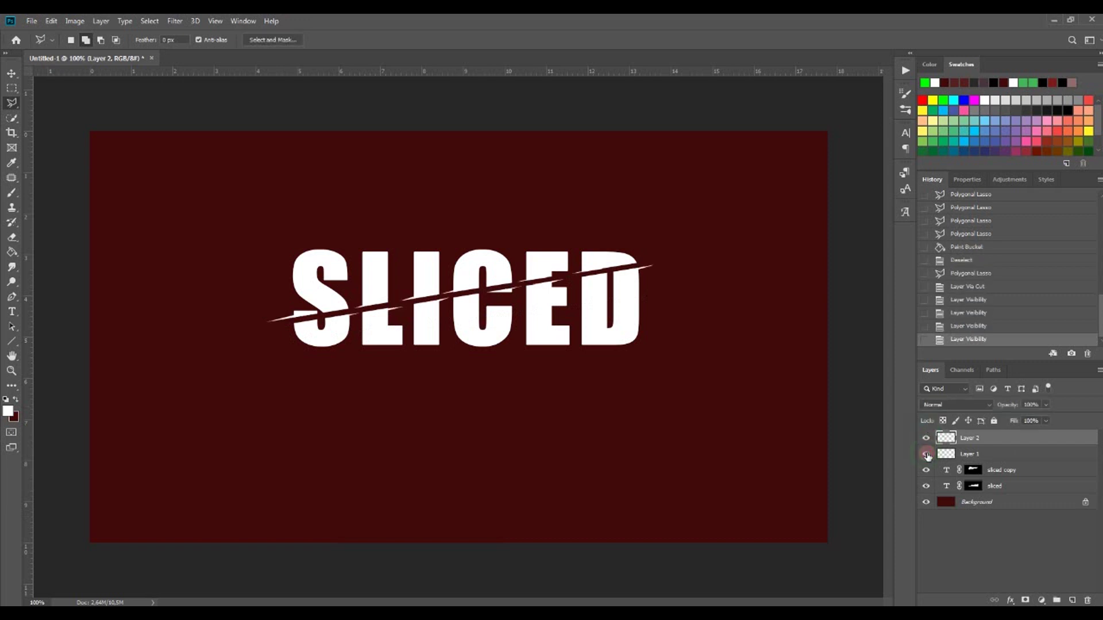
click(926, 439)
click(926, 486)
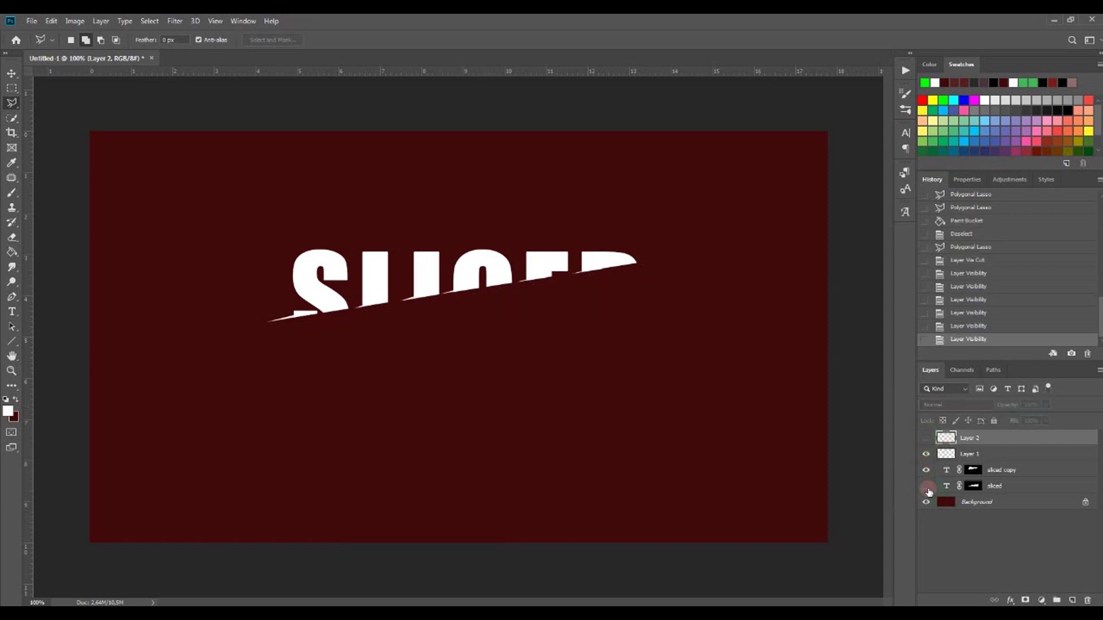
- Merge Layer 1 with the sliced copy text layer
click(1001, 455)
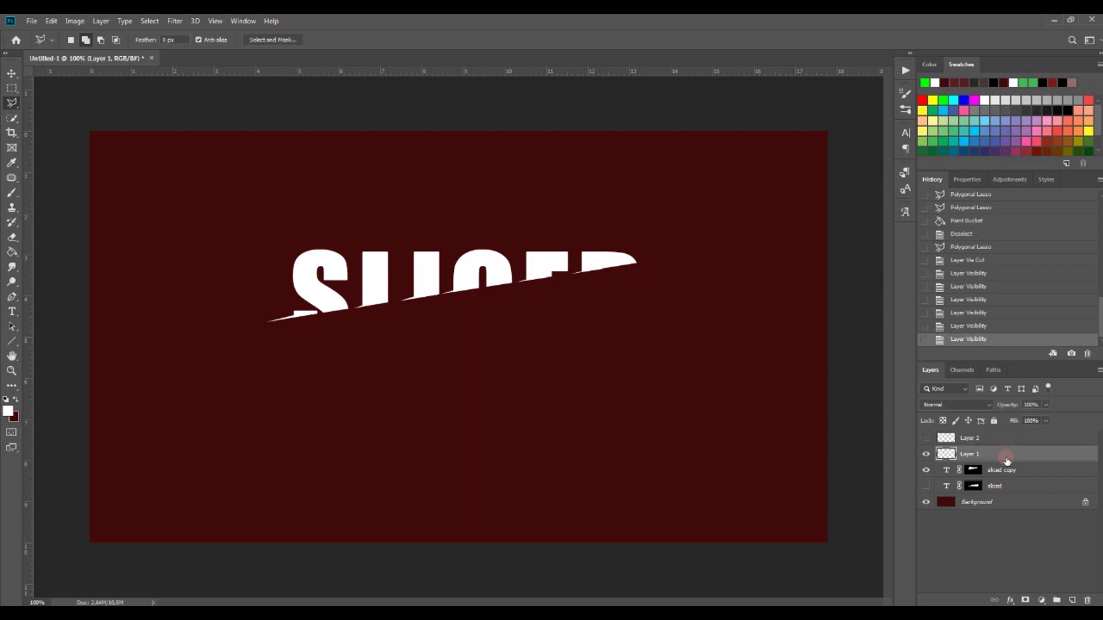
ctrl+click(1028, 472)
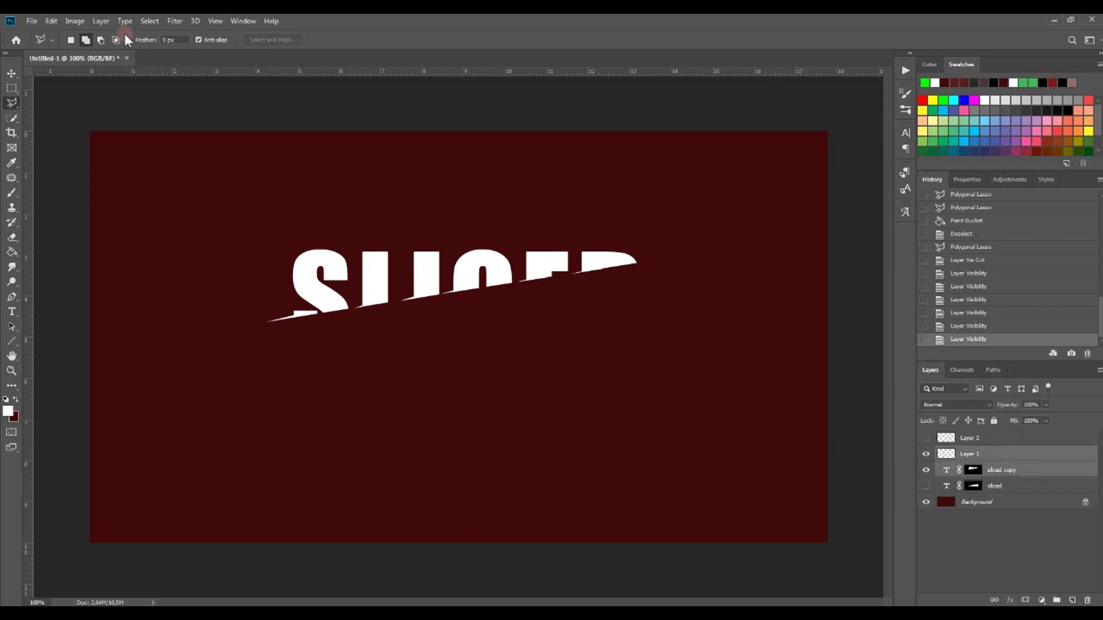
click(100, 20)
click(146, 406)
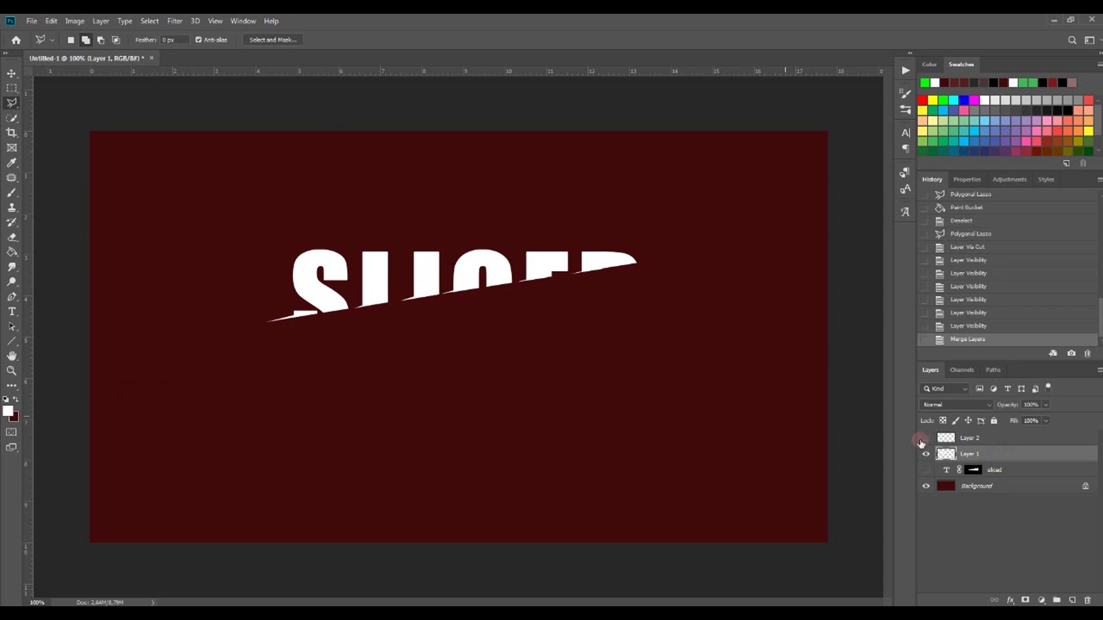
- Move Layer 2 directly above the sliced text layer and make both layers visible
drag(988, 441, 988, 463)
click(928, 456)
click(928, 471)
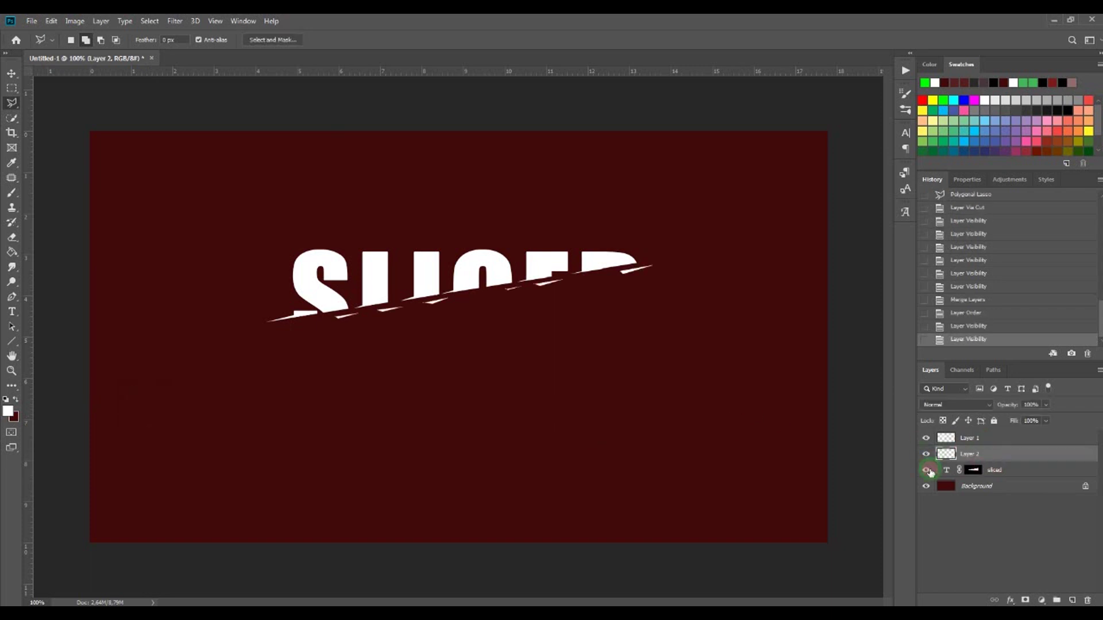
- Merge Layer 2 with the original sliced text layer
shift+click(1026, 472)
click(101, 21)
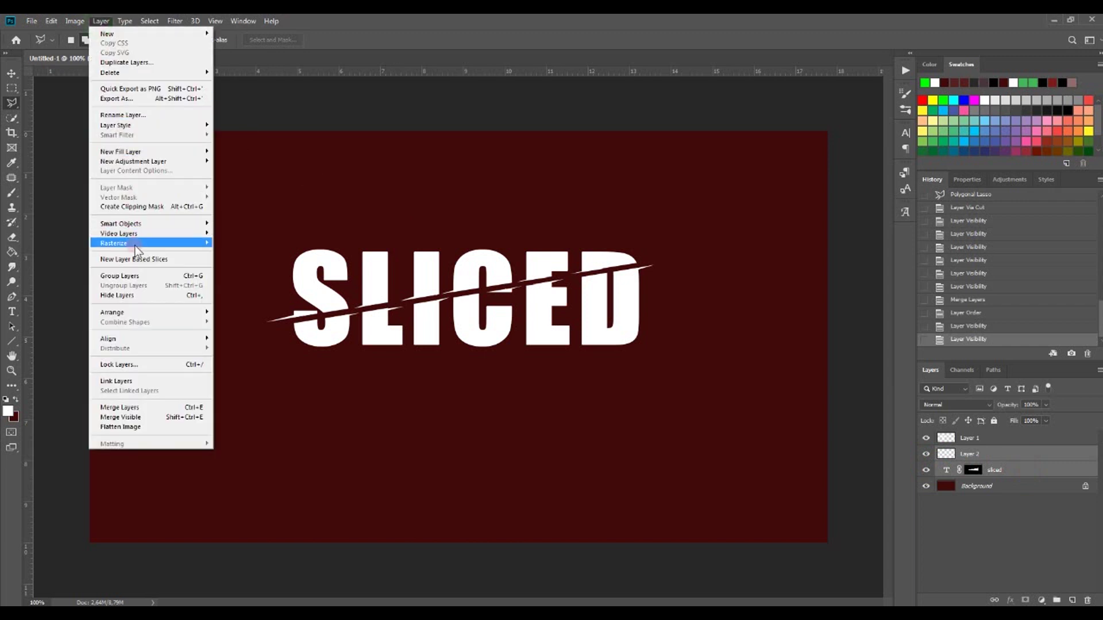
click(143, 409)
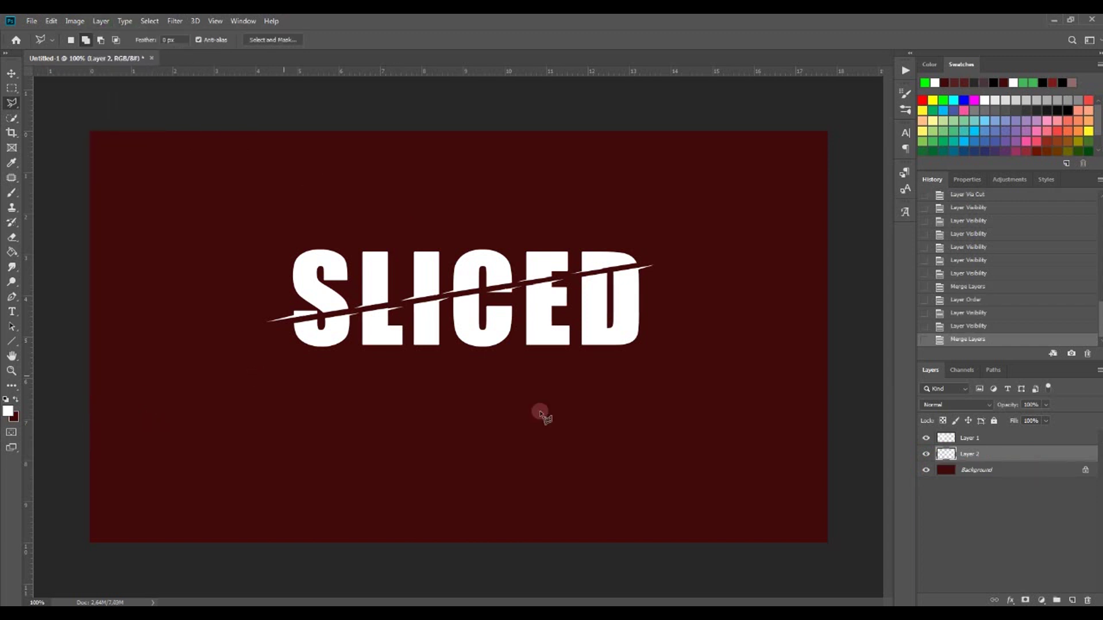
- Add a new layer above Layer 1 and sample the background's dark red as the foreground color
click(1013, 441)
click(1073, 598)
click(15, 164)
click(104, 143)
- Paint one straight soft-brush stroke in dark red along the diagonal cut, from before the S to past the D
click(12, 194)
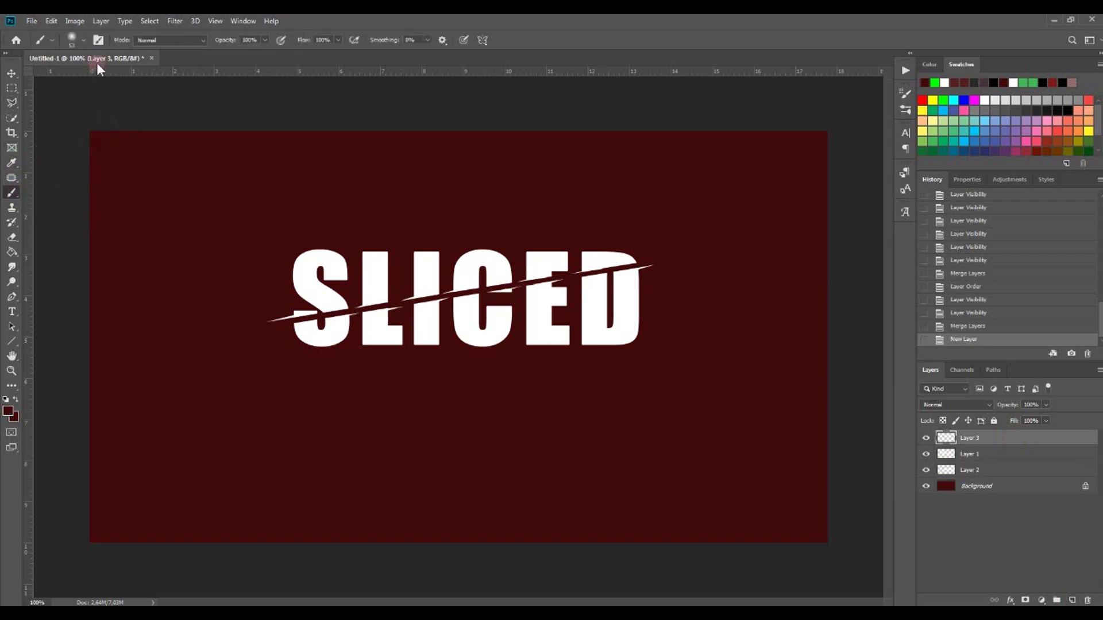
click(82, 41)
click(81, 40)
click(262, 327)
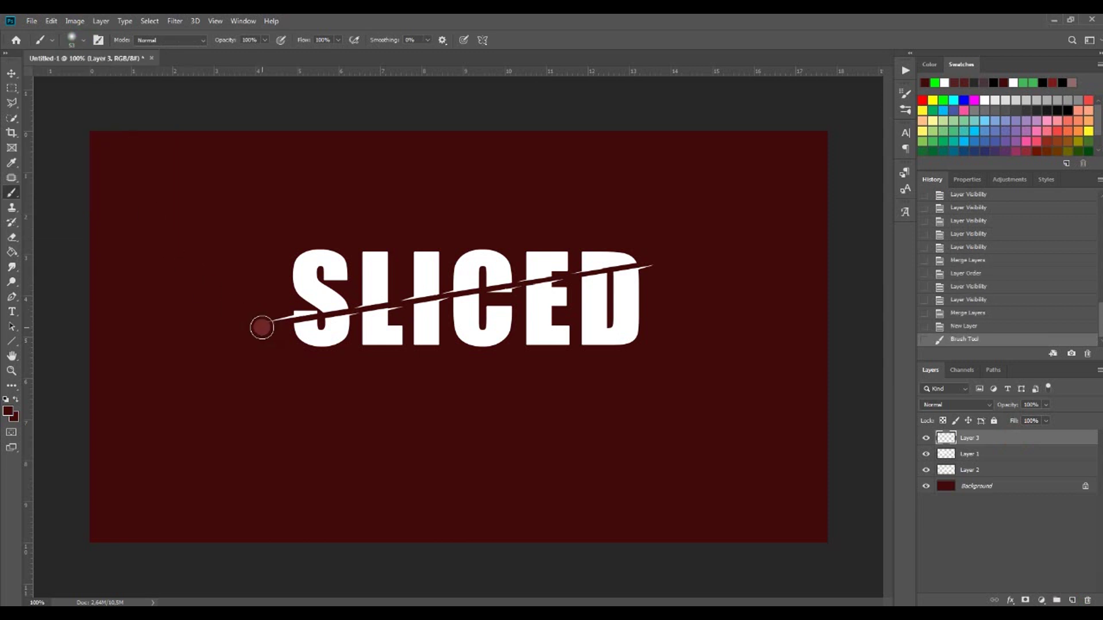
shift+click(660, 260)
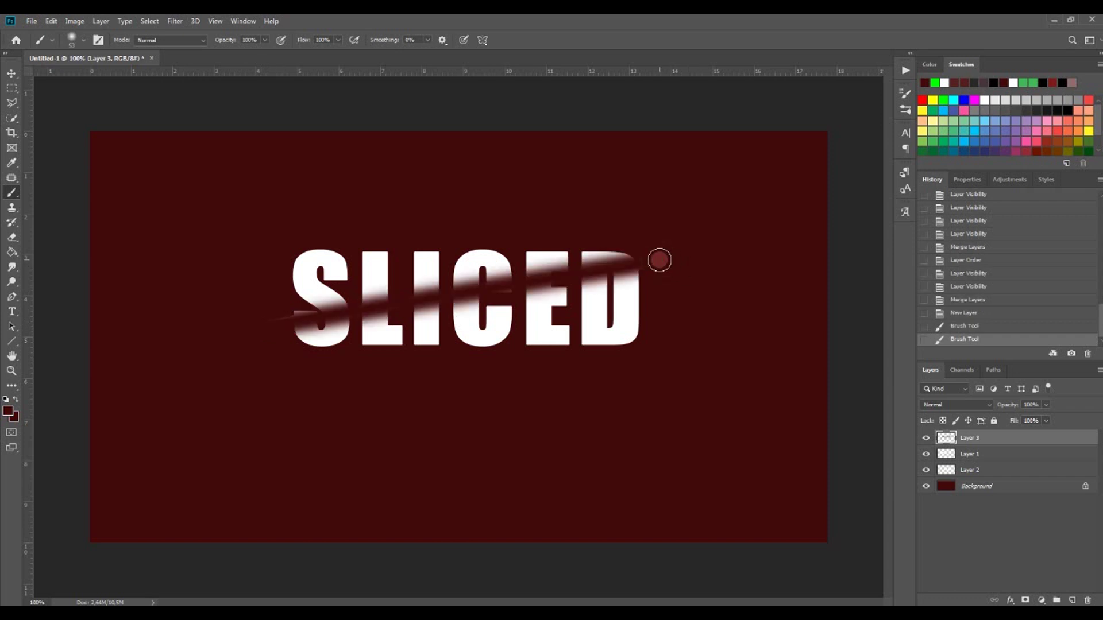
- Load Layer 1's outline as a selection, invert it, and make Layer 3 the active layer
click(951, 454)
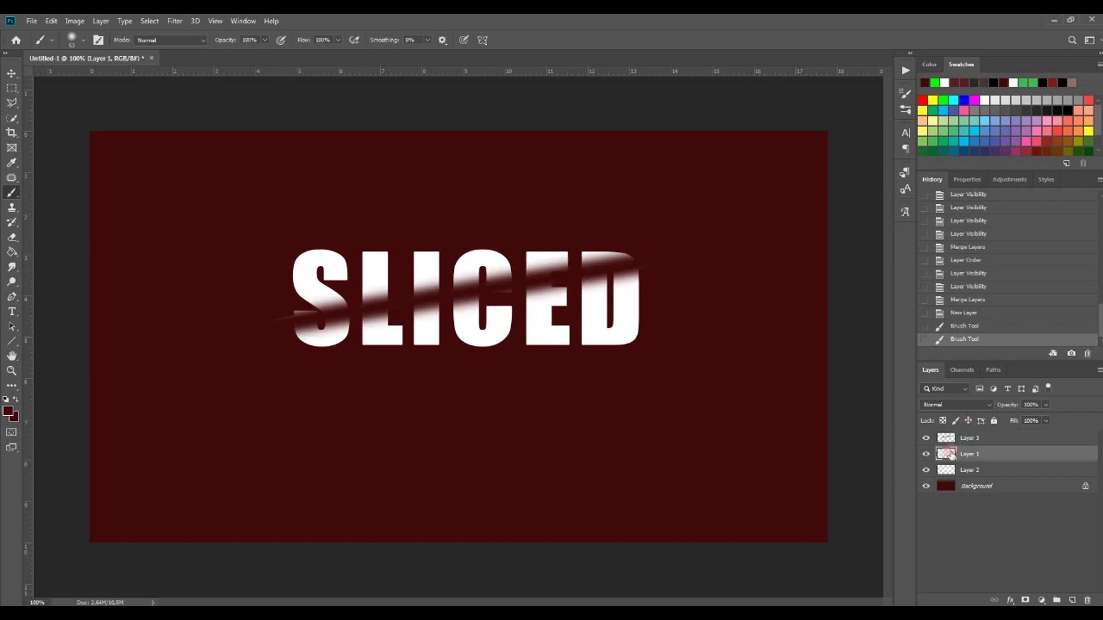
ctrl+click(948, 453)
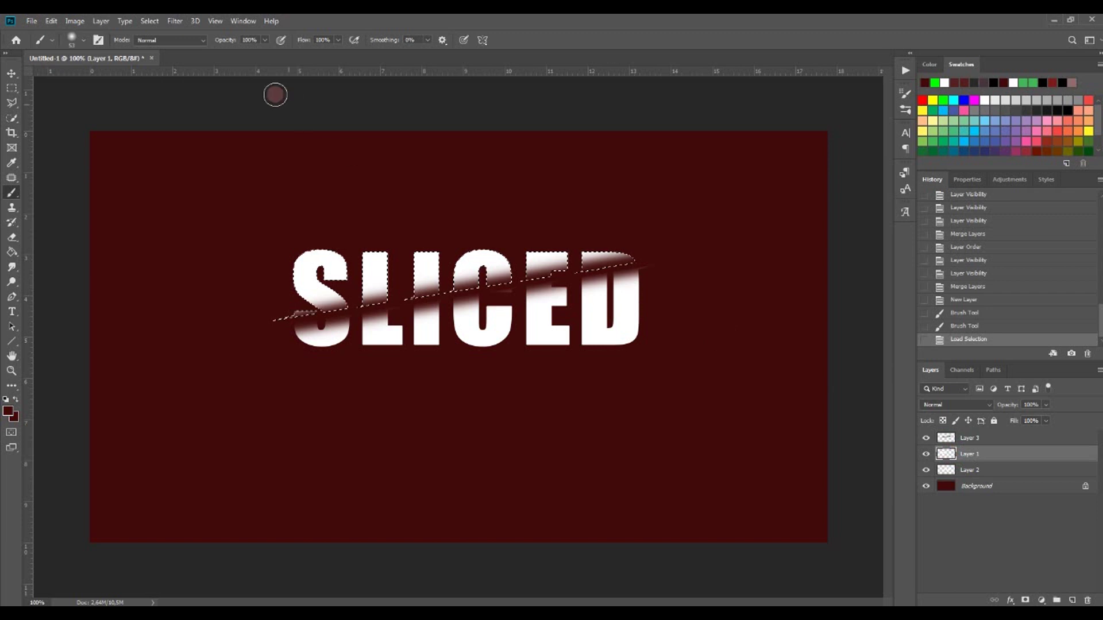
click(150, 20)
click(163, 60)
click(968, 435)
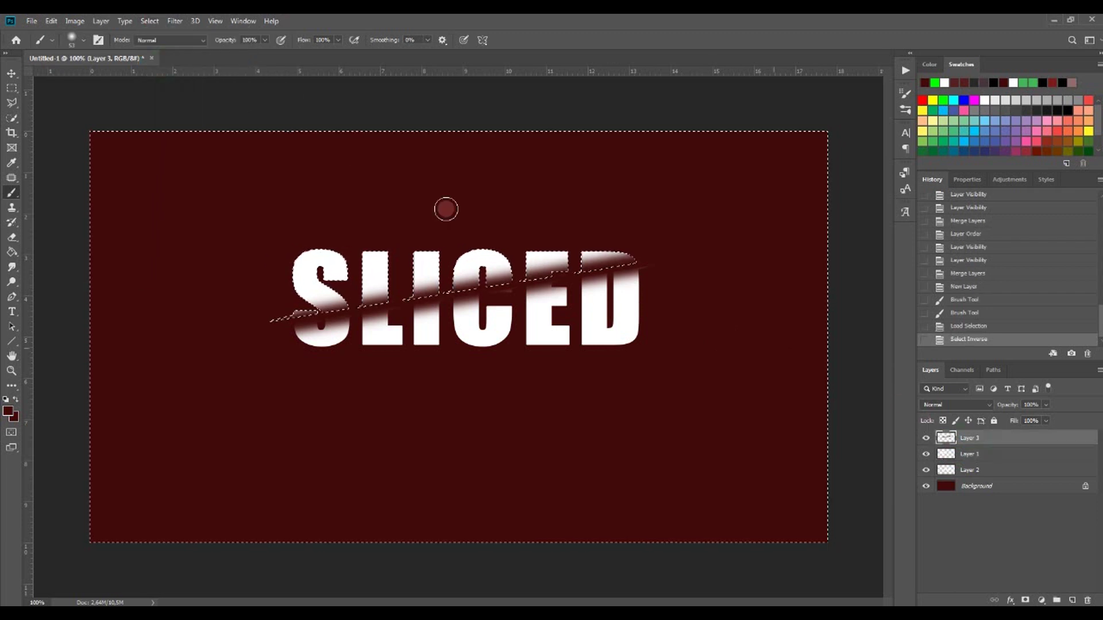
- Cut the selected brush paint from Layer 3 and set the layer's opacity to 68%
click(53, 21)
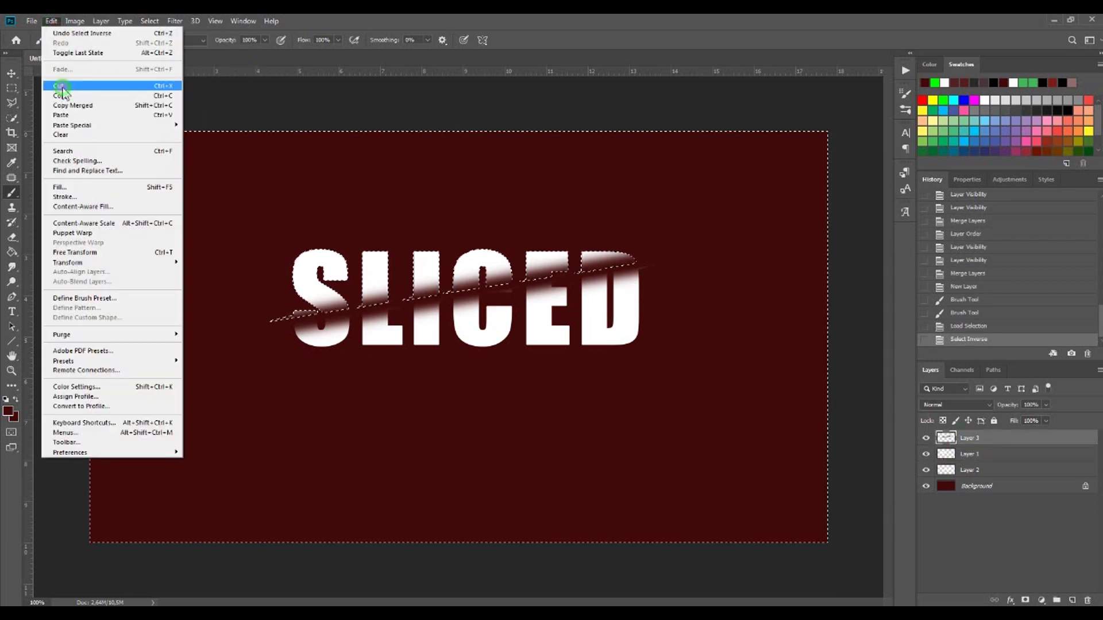
click(61, 87)
click(1043, 405)
drag(1033, 416, 1029, 421)
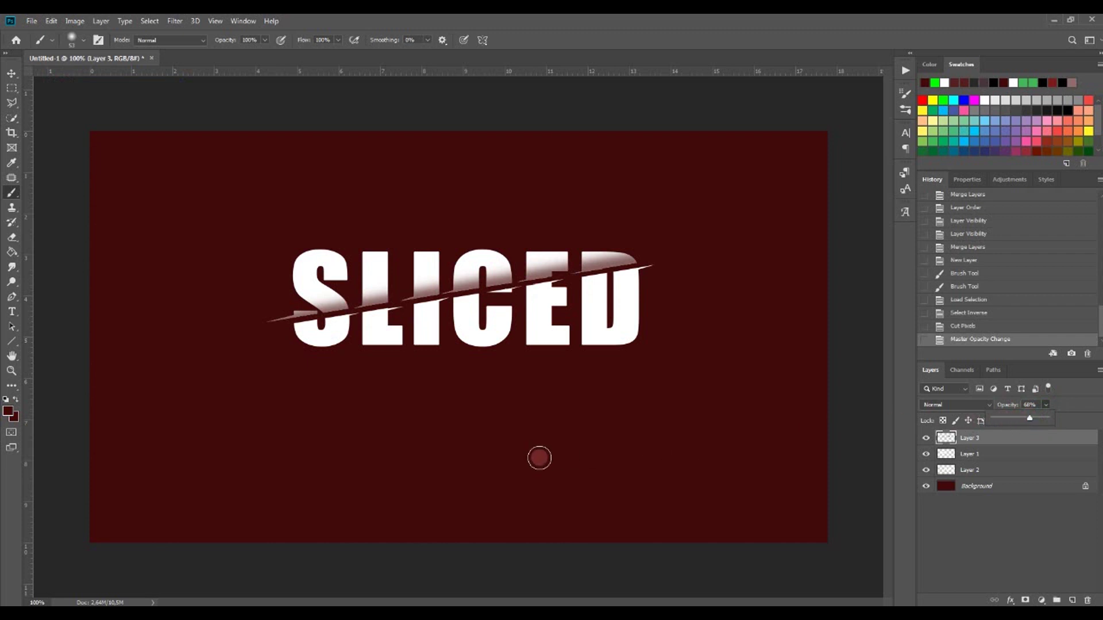
- Place the gold glitter image 1 in the document and move its layer between Layer 1 and Layer 2
click(283, 610)
drag(356, 168, 129, 325)
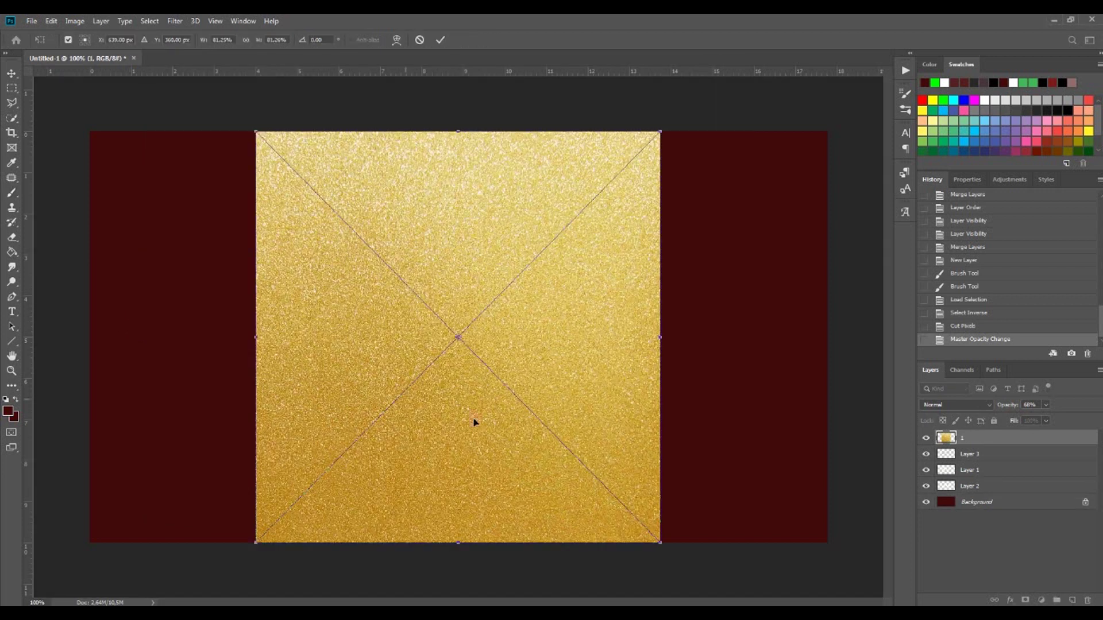
drag(1006, 442, 1012, 486)
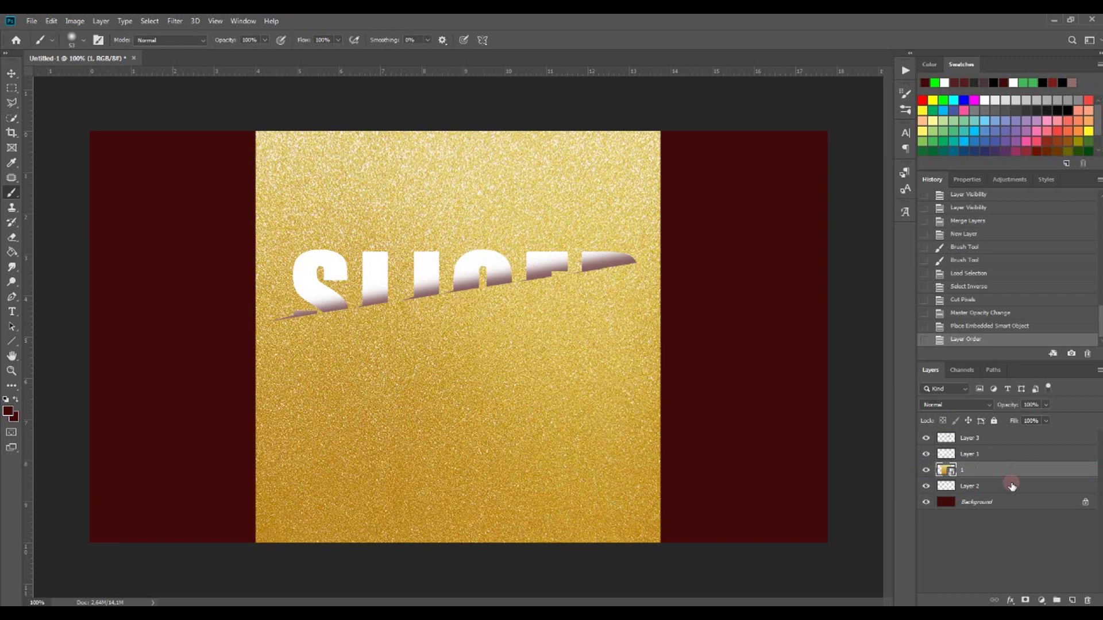
- Move the gold texture up over the lower half of the letters and clip it to Layer 2
click(11, 73)
drag(459, 446, 463, 288)
right_click(1011, 469)
click(972, 369)
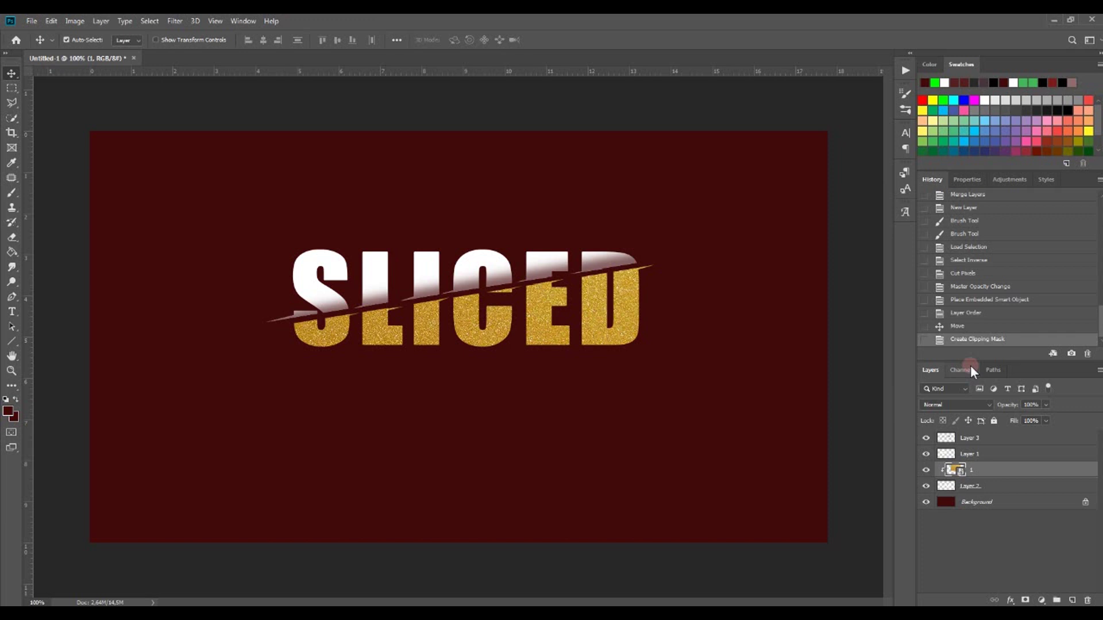
- Place the gold glitter image 1 again above Layer 1, shift it slightly up, and clip it to Layer 1
click(984, 455)
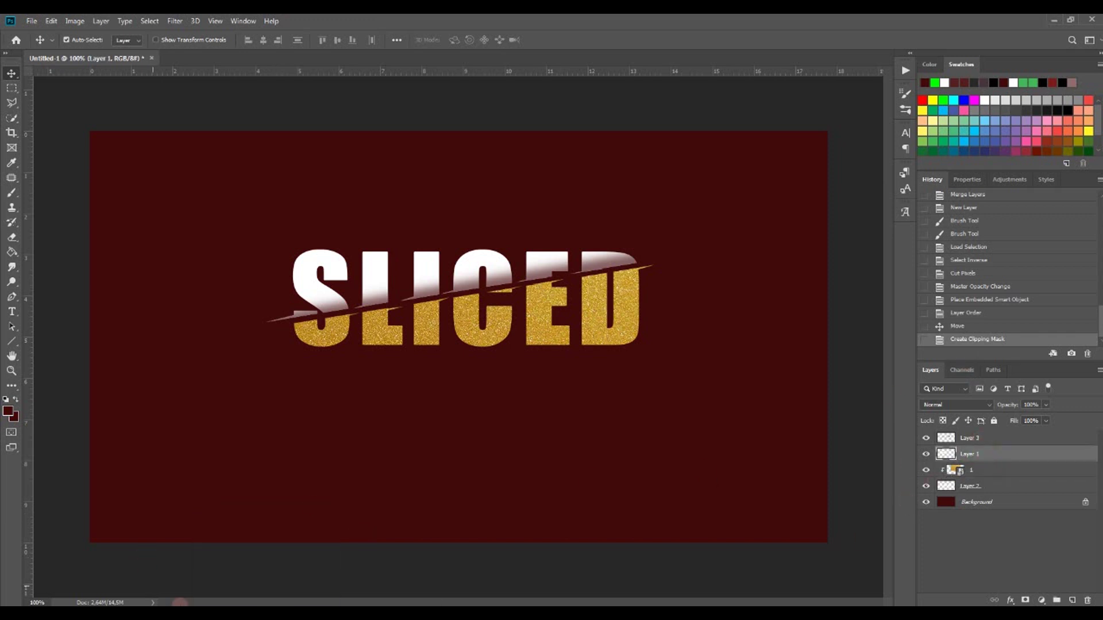
click(181, 610)
drag(342, 174, 586, 206)
drag(568, 375, 561, 344)
click(975, 454)
right_click(983, 450)
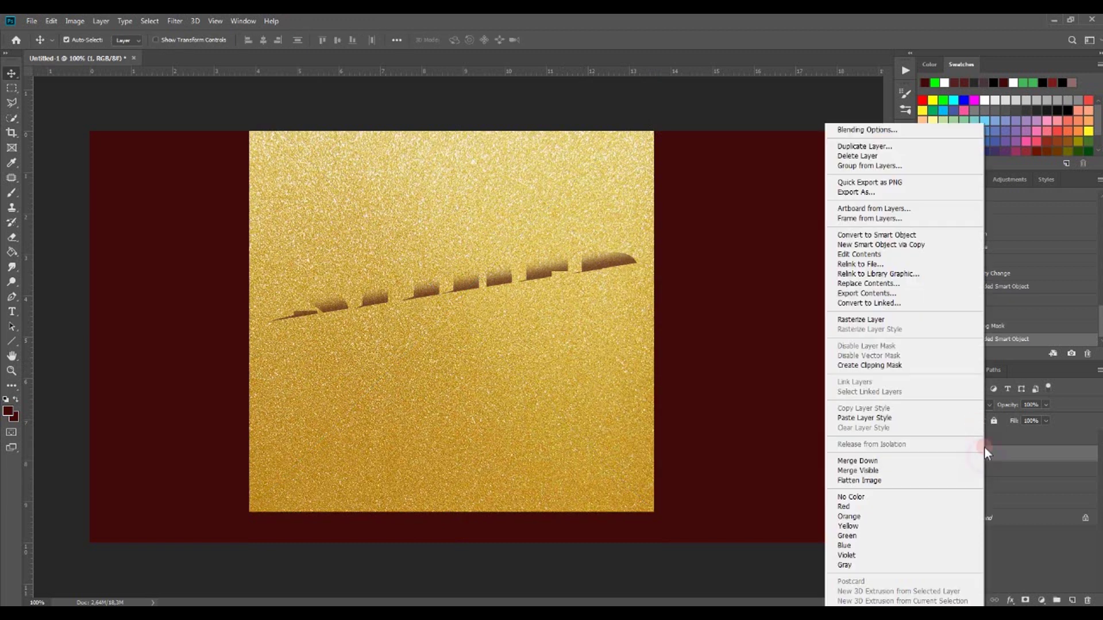
click(943, 367)
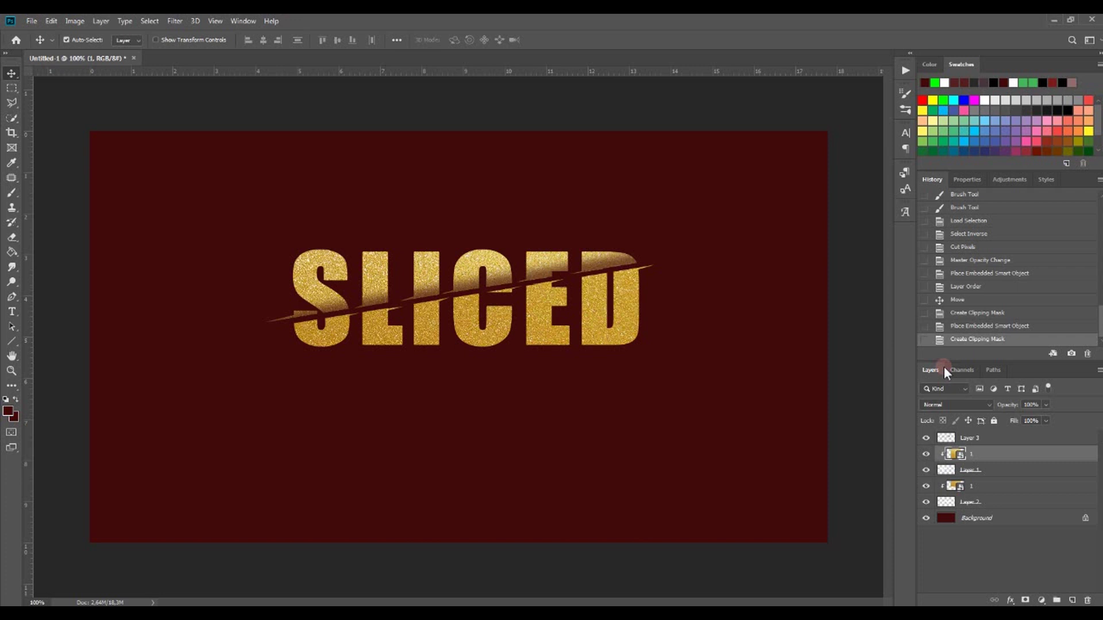
- Duplicate Layer 2, keeping the default name Layer 2 copy
click(1016, 503)
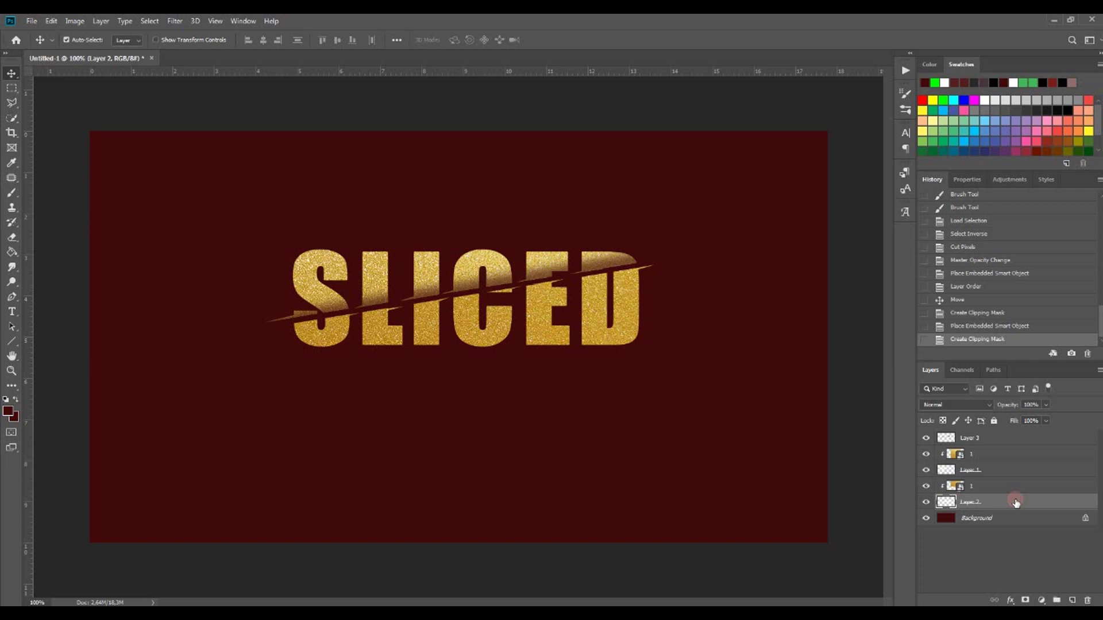
right_click(1015, 503)
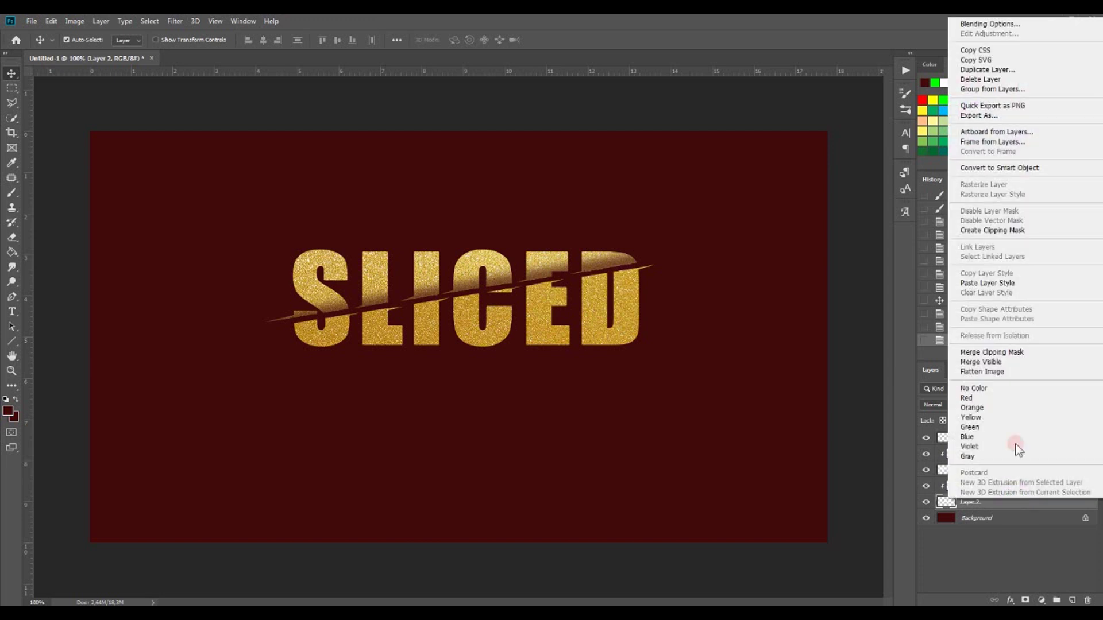
click(988, 71)
click(630, 180)
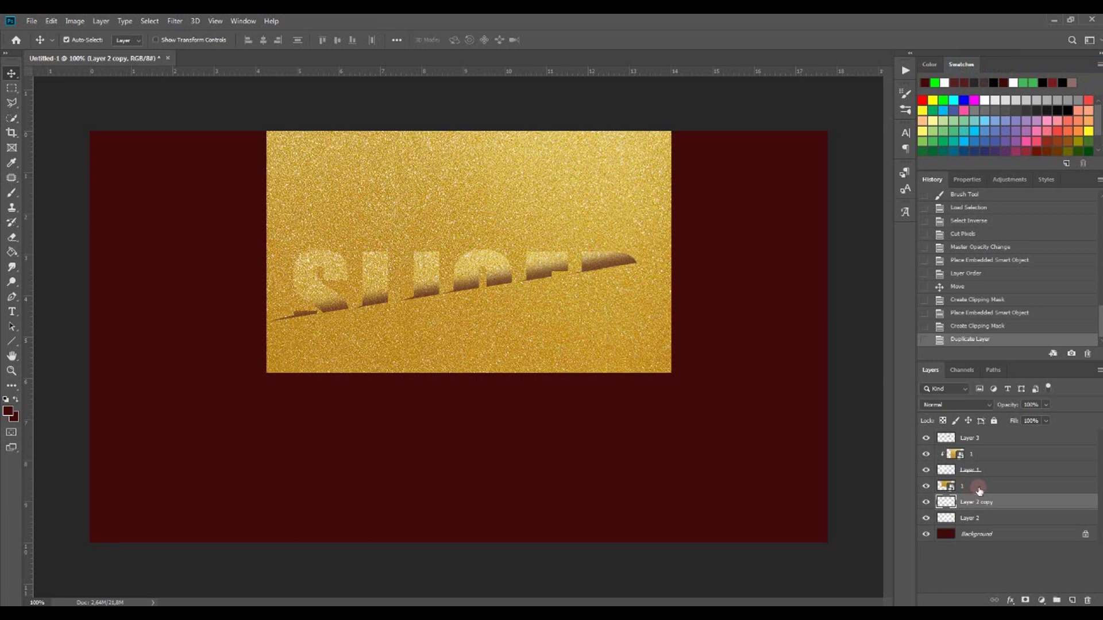
- Clip the lower gold glitter texture to Layer 2 copy
click(980, 489)
right_click(980, 489)
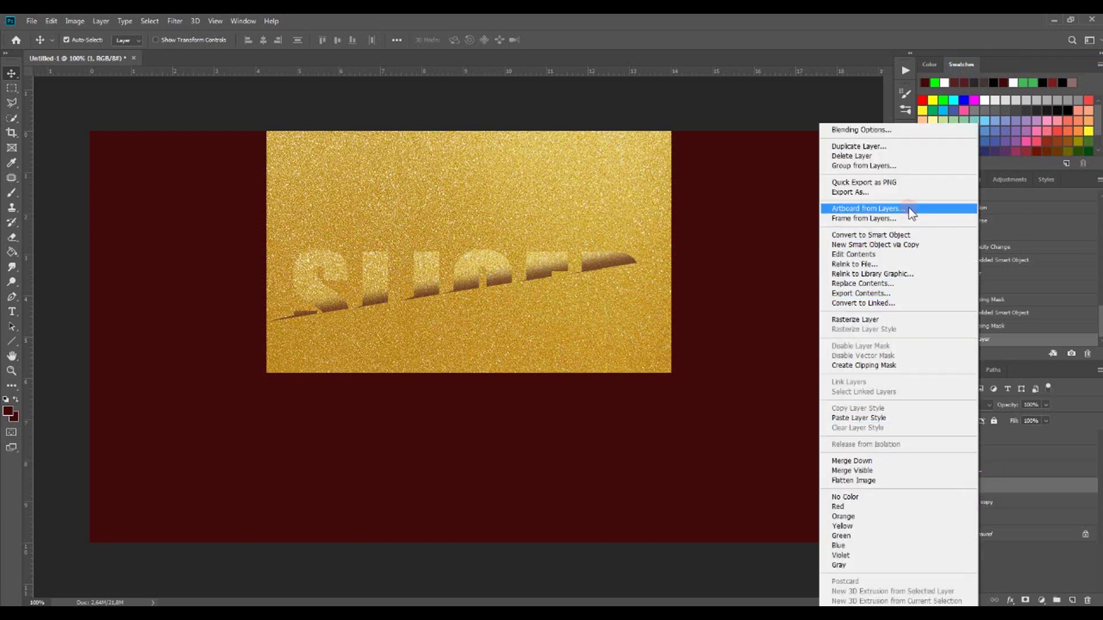
click(908, 365)
- Select Layer 2 and set the foreground color to the dark red 230e0e
click(994, 518)
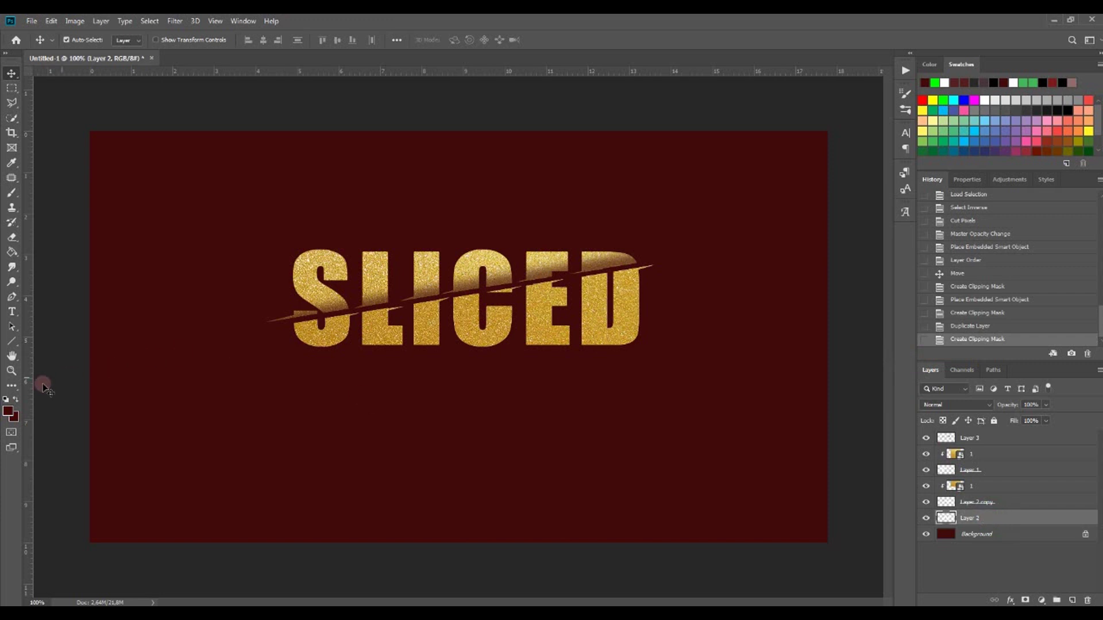
click(8, 411)
click(691, 289)
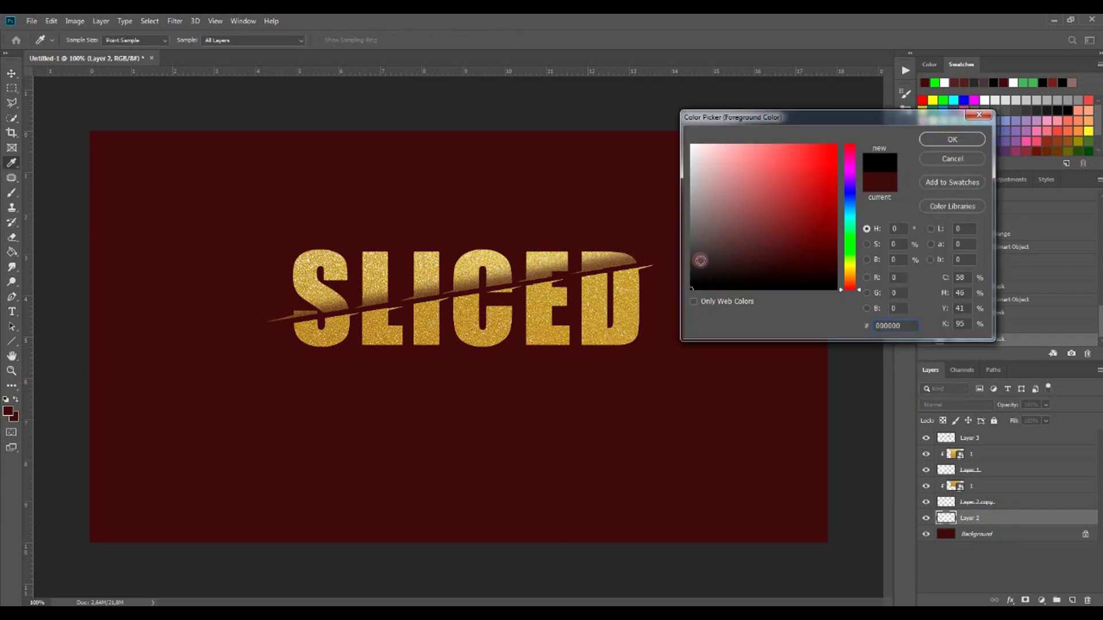
click(746, 254)
click(636, 360)
click(787, 262)
click(778, 269)
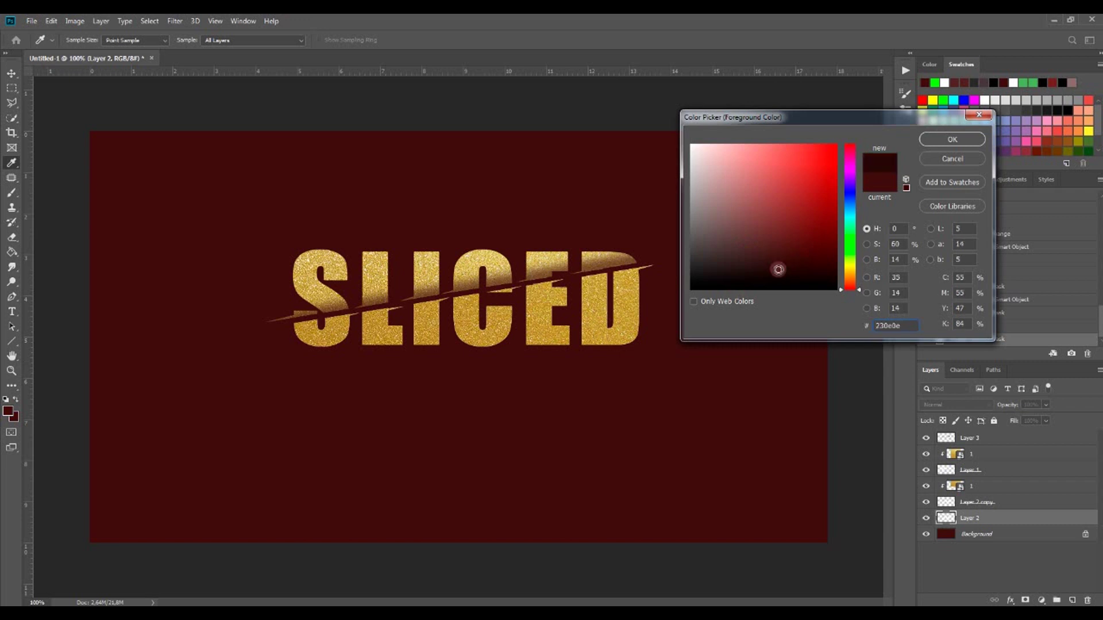
click(953, 140)
- Hide Layer 2 copy and fill the lower halves of S, D and E on Layer 2 with the dark foreground color
click(13, 254)
click(325, 344)
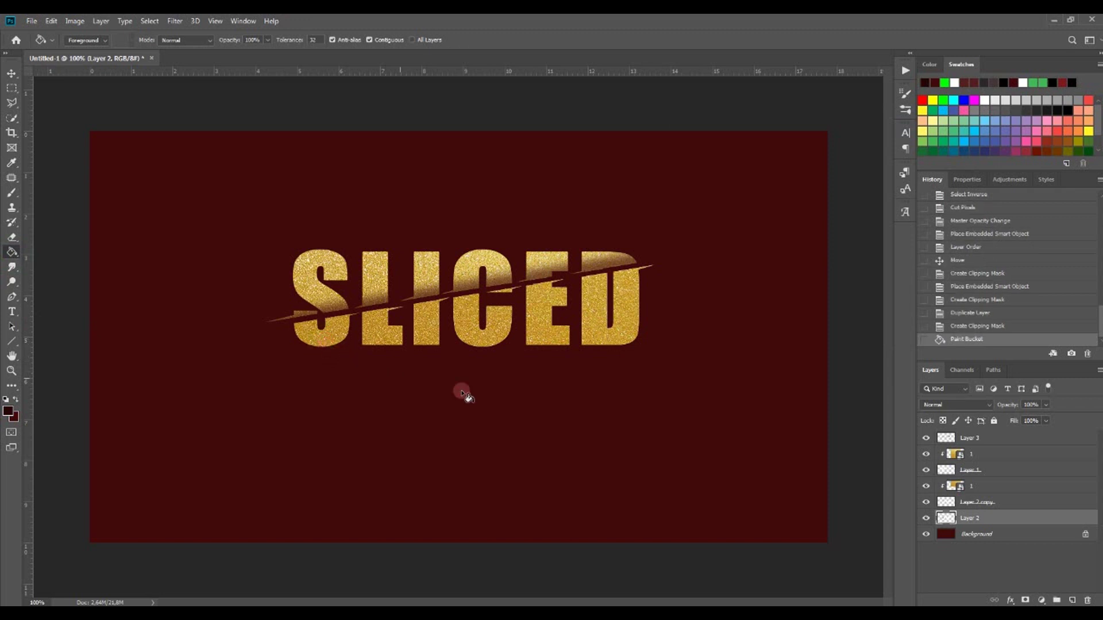
click(926, 501)
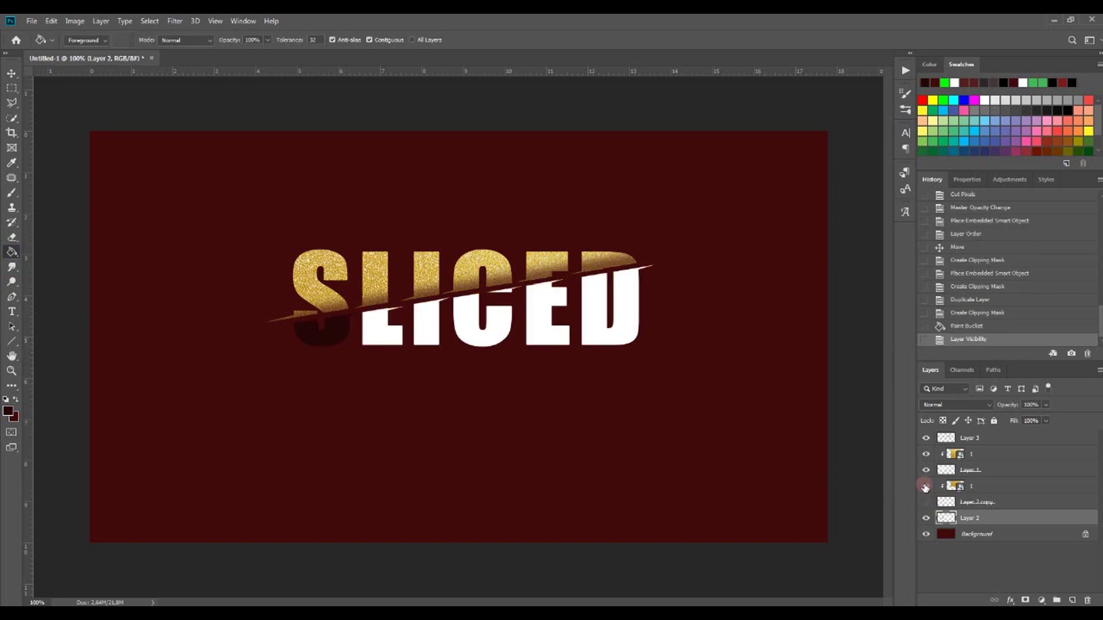
click(621, 333)
click(543, 320)
click(483, 323)
click(51, 23)
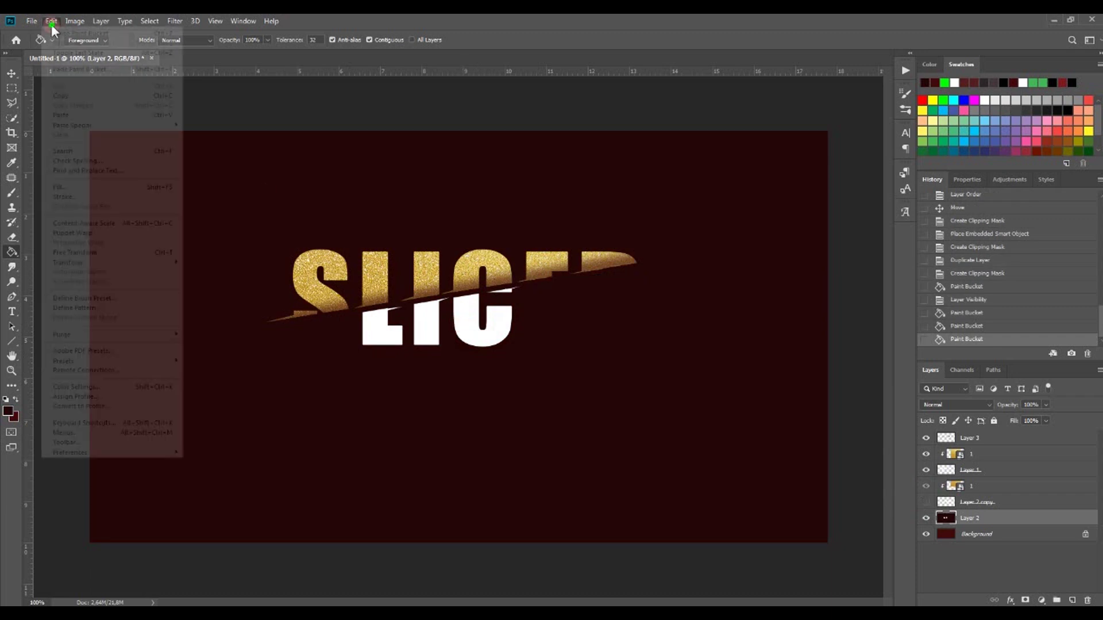
click(54, 33)
- Fill the remaining white lower pieces of C, I and L on Layer 2 with the dark color and show Layer 2 copy again
click(469, 336)
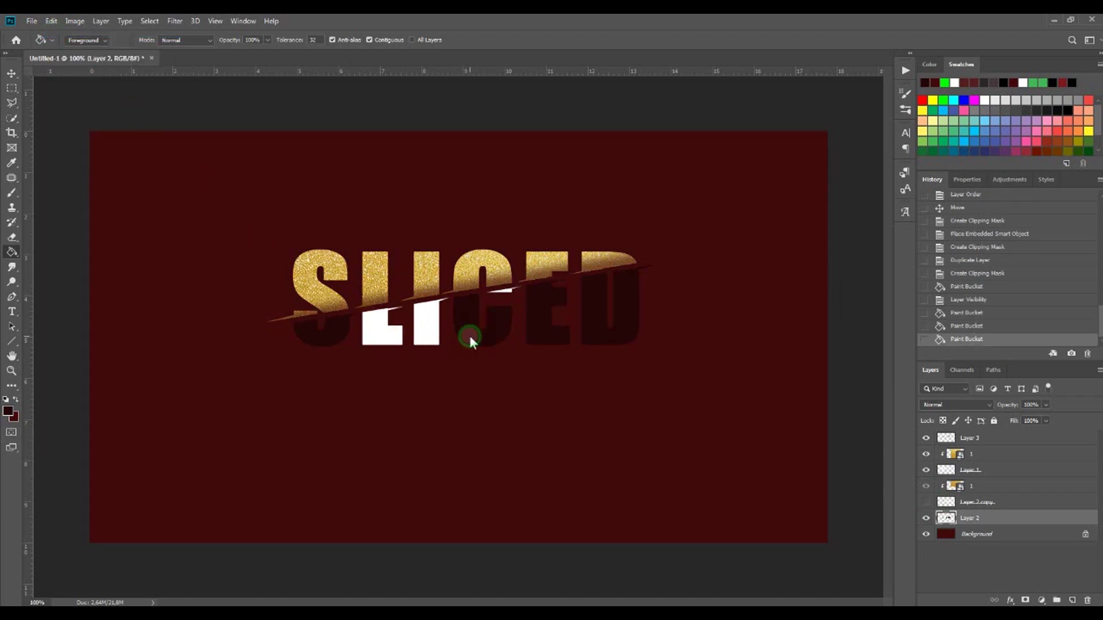
click(396, 332)
click(377, 321)
click(505, 292)
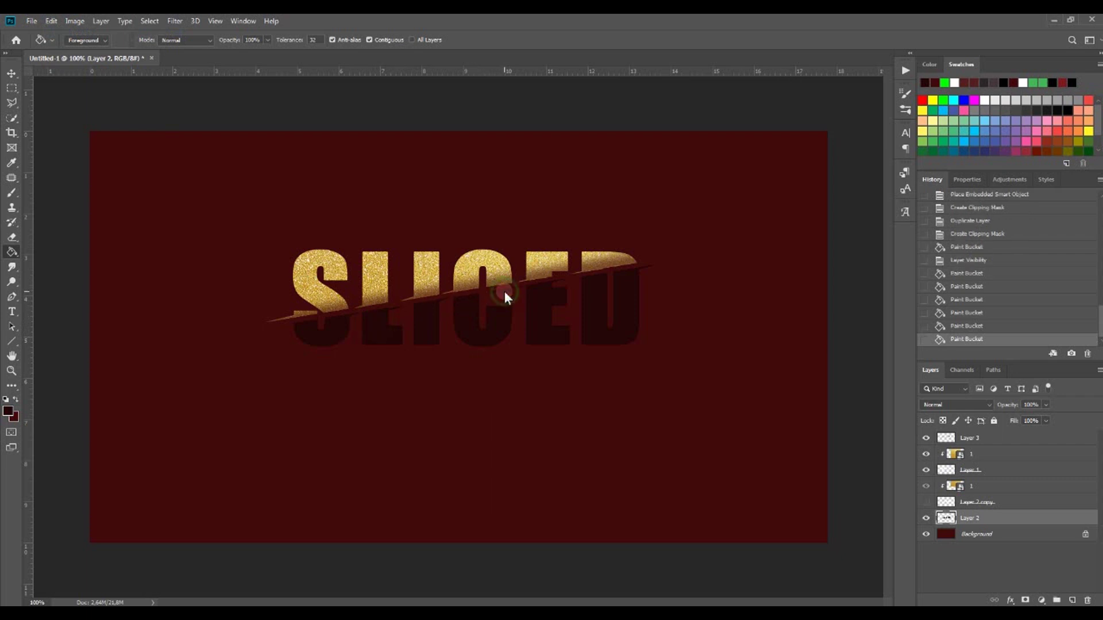
click(925, 502)
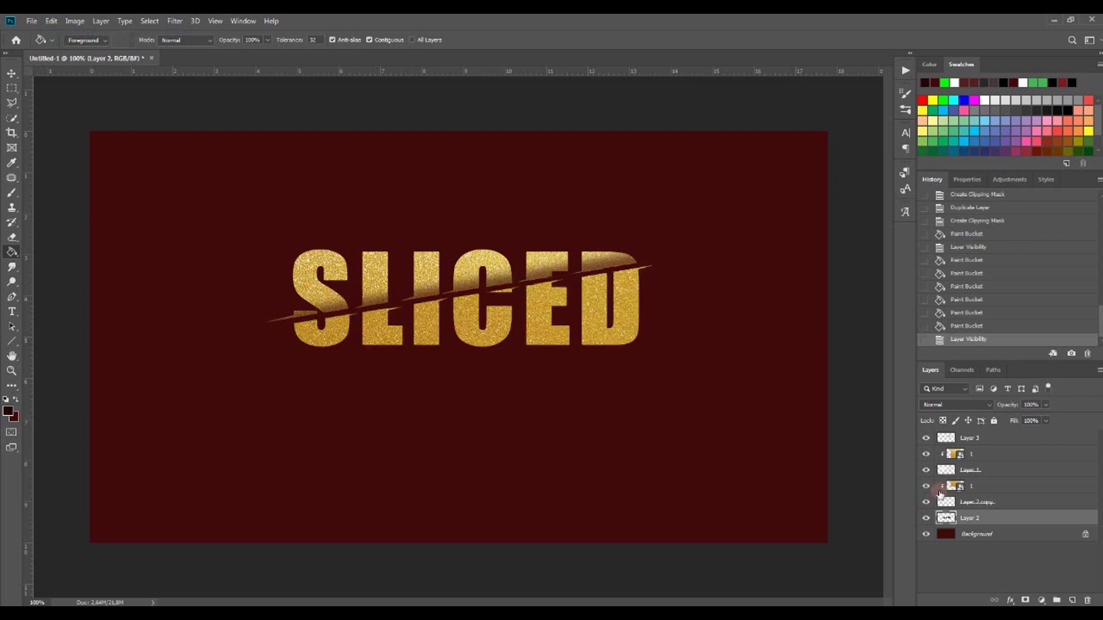
- Free Transform Layer 2 a few pixels down and left to offset the dark letters behind the gold lower half
click(51, 21)
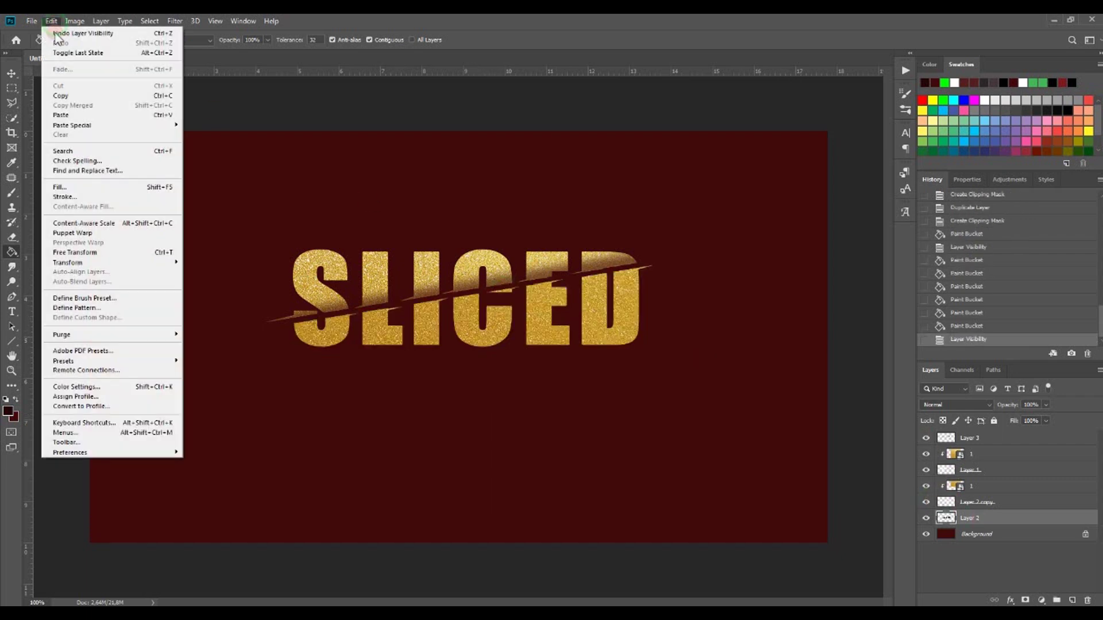
click(84, 252)
key(Down)
key(Down)
key(Left)
key(Left)
key(Left)
key(Down)
key(Down)
key(Down)
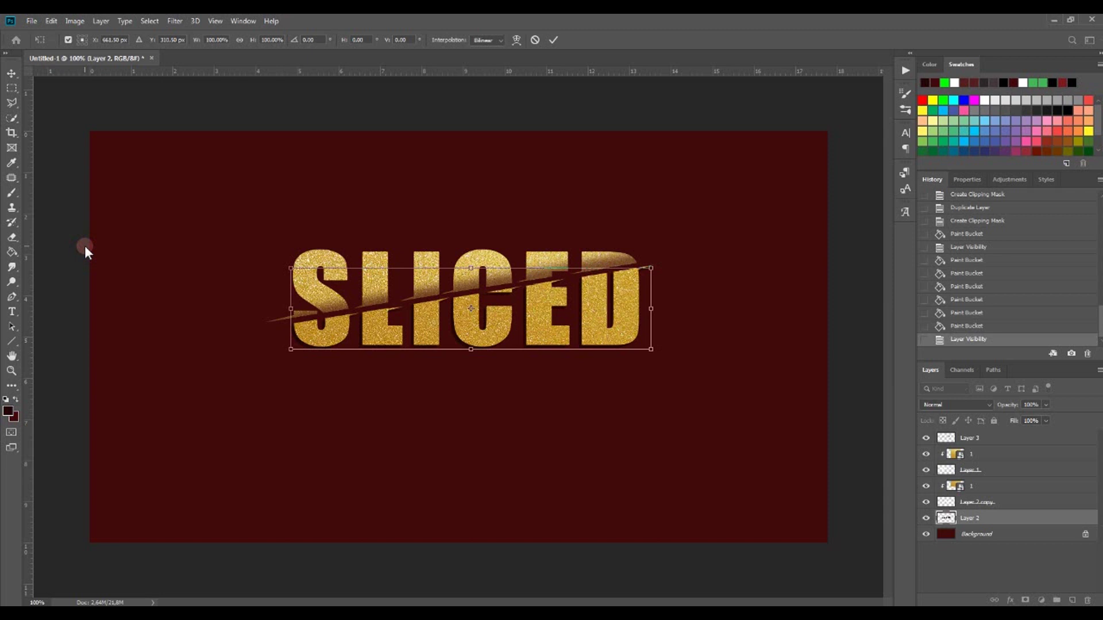
click(553, 40)
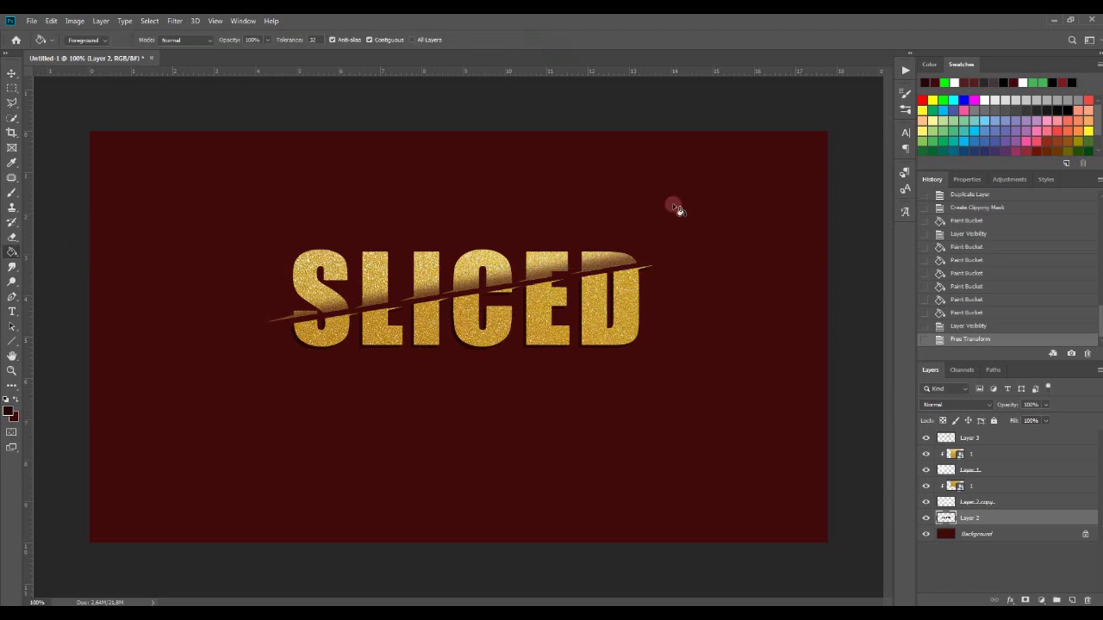
- Duplicate the dark Layer 2, keeping the default name Layer 2 copy 2
right_click(1000, 518)
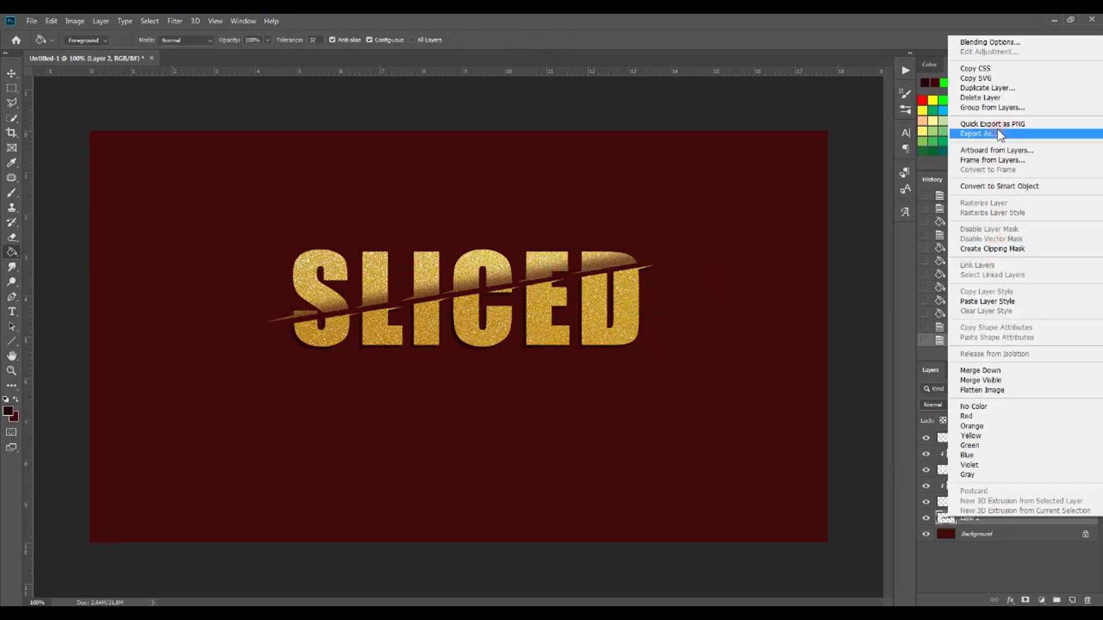
click(994, 87)
click(624, 184)
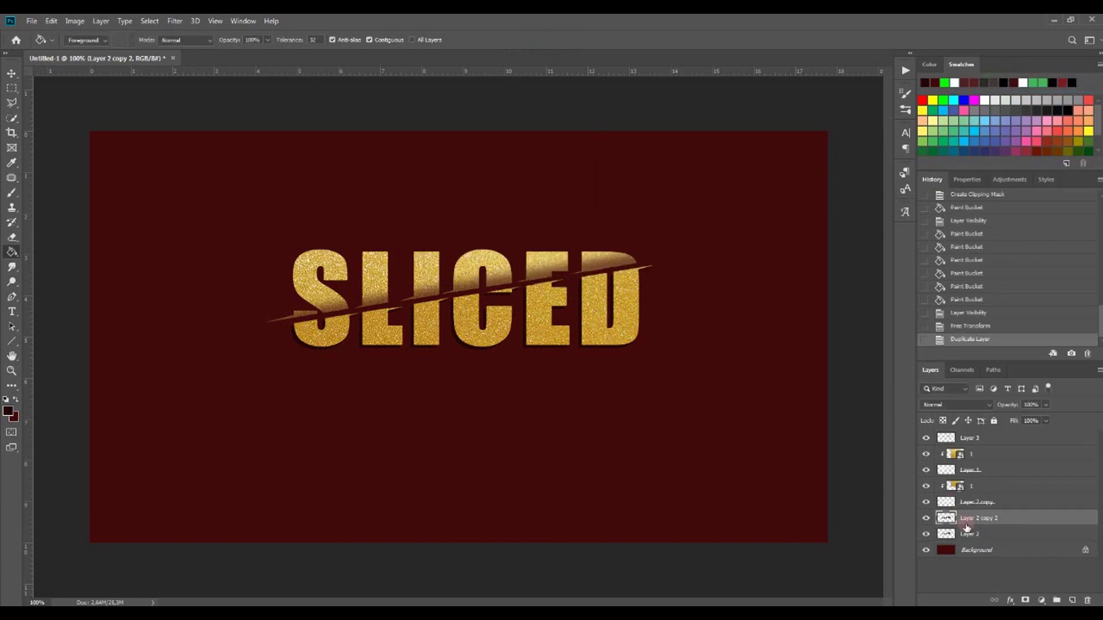
- Free Transform the original Layer 2 about 3 px further down and left to deepen the lower half's shadow
click(52, 21)
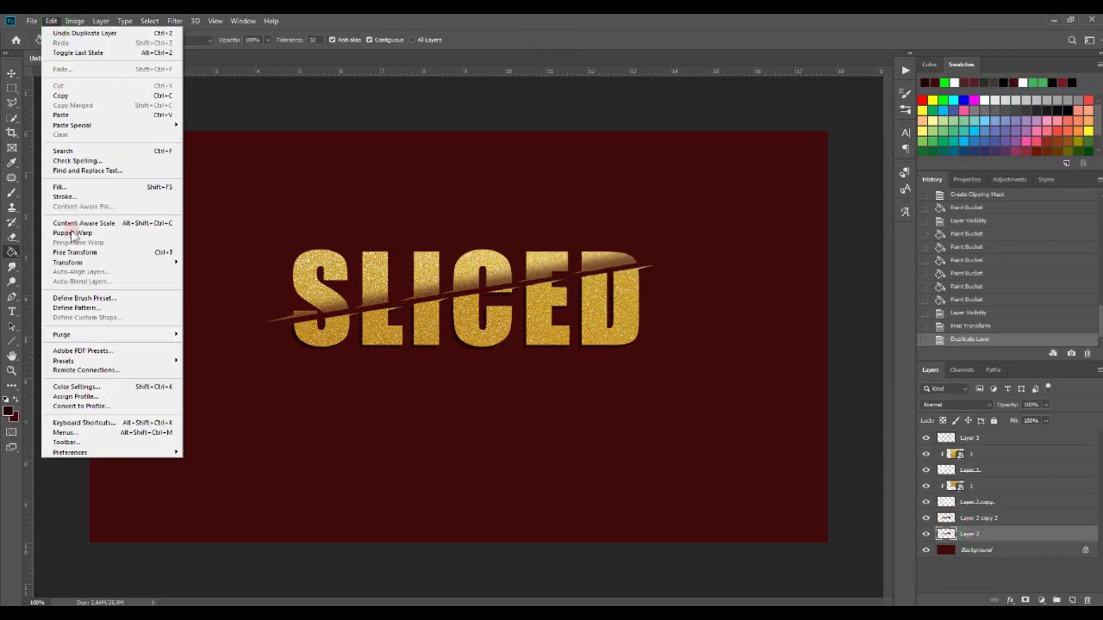
click(75, 251)
key(Down)
key(Down)
key(Down)
key(Left)
key(Left)
key(Left)
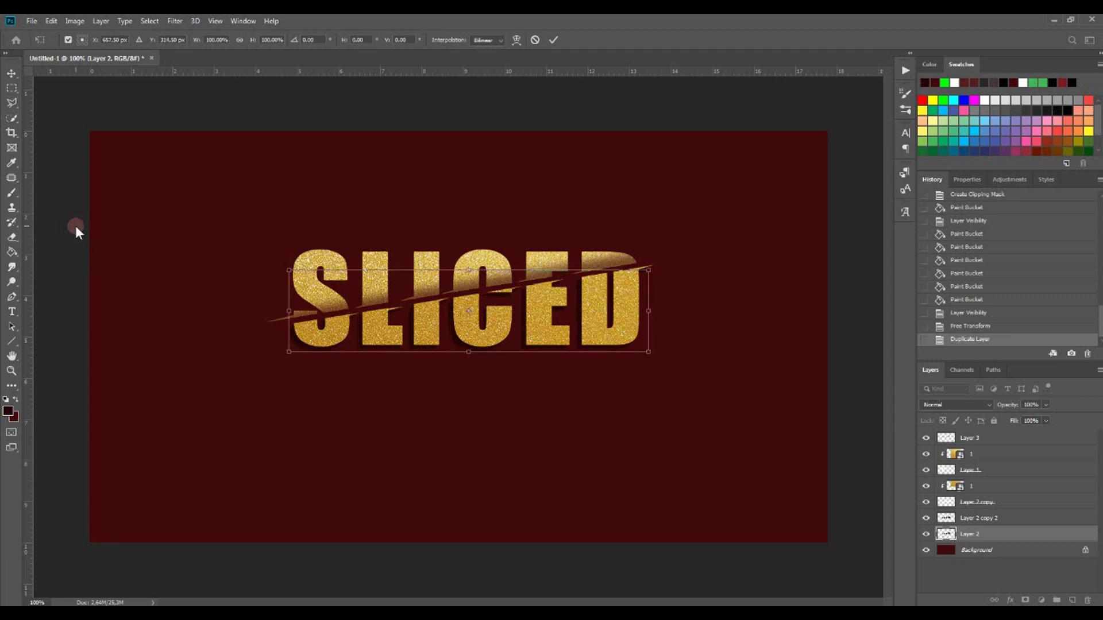
click(553, 40)
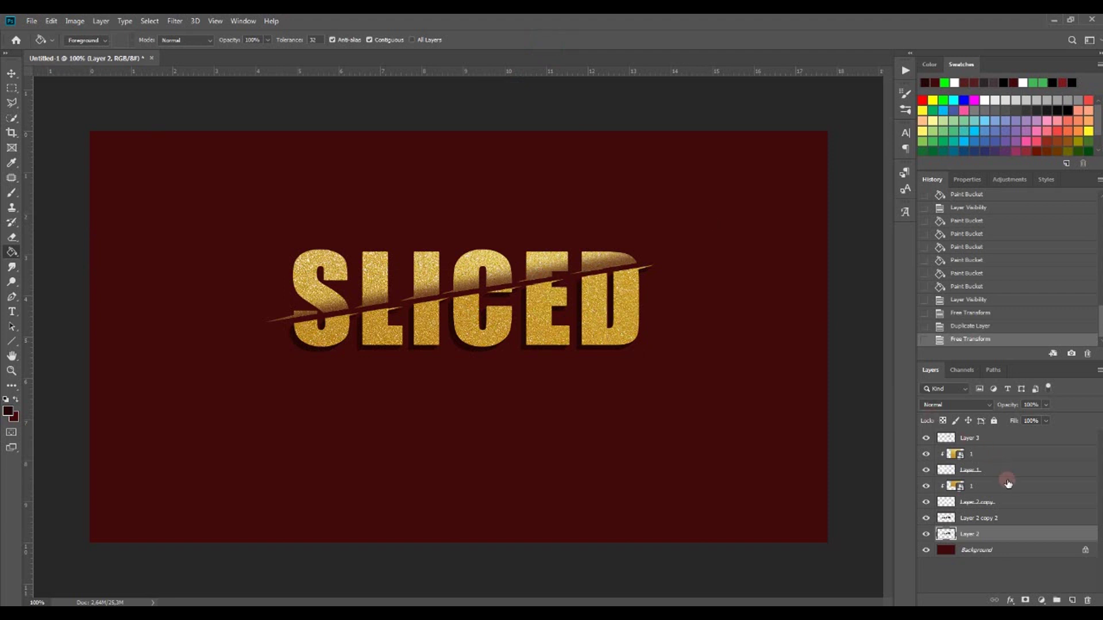
- Duplicate Layer 1 with the default name Layer 1 copy and clip the upper gold glitter texture to the copy
click(1014, 470)
right_click(1015, 469)
click(894, 178)
click(632, 180)
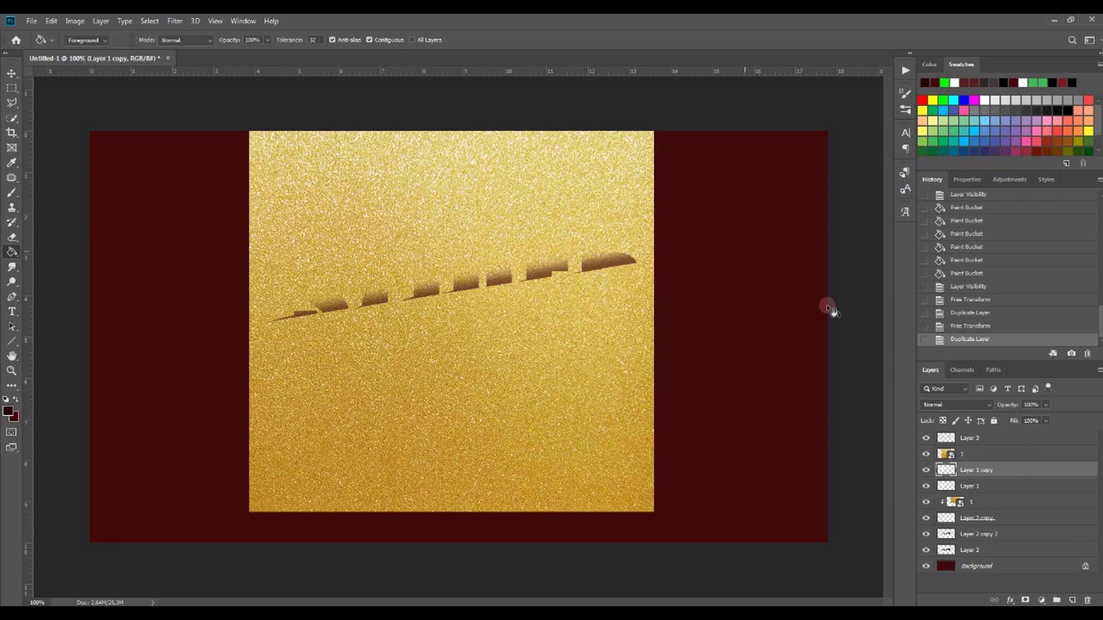
click(975, 454)
right_click(975, 454)
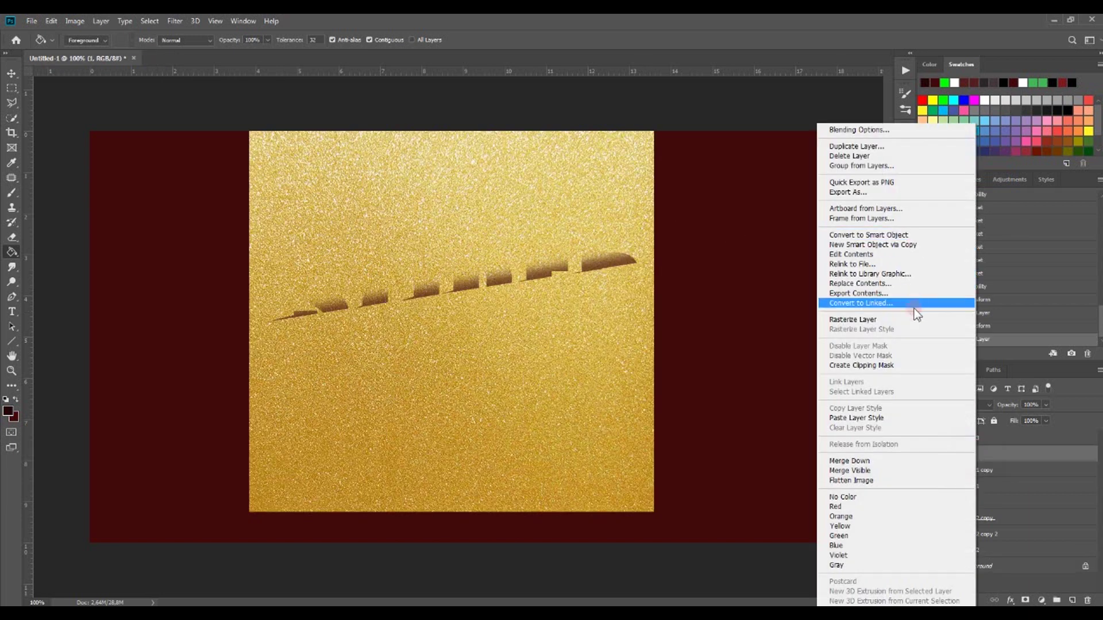
click(918, 366)
- Fill the upper letter halves on Layer 1 with the dark color while Layer 1 copy is hidden, and show the copy again
click(954, 486)
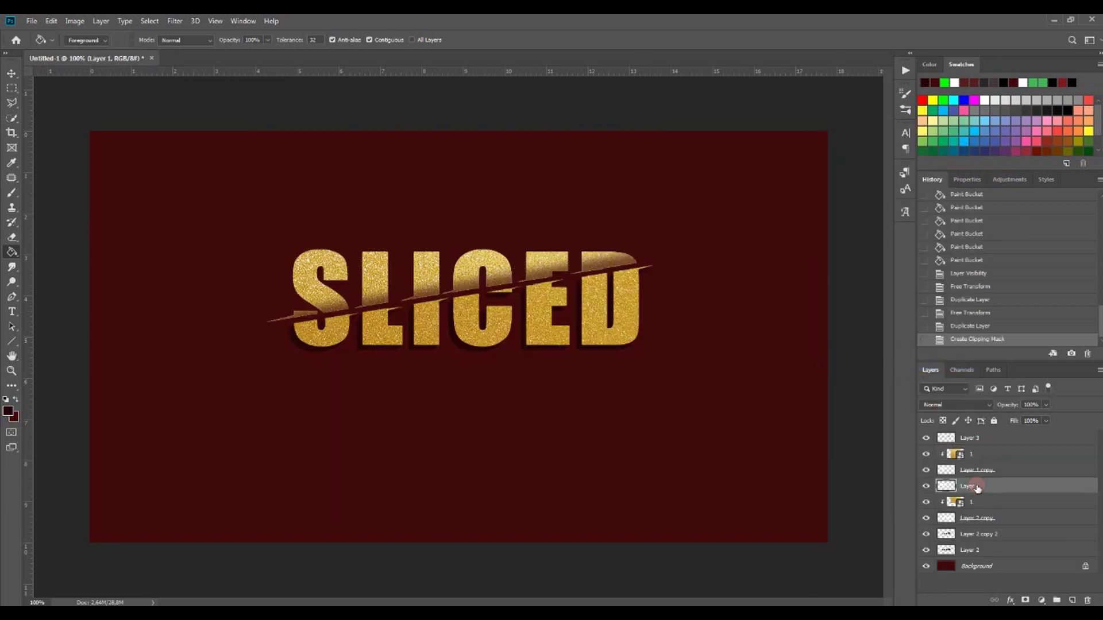
drag(926, 470, 926, 454)
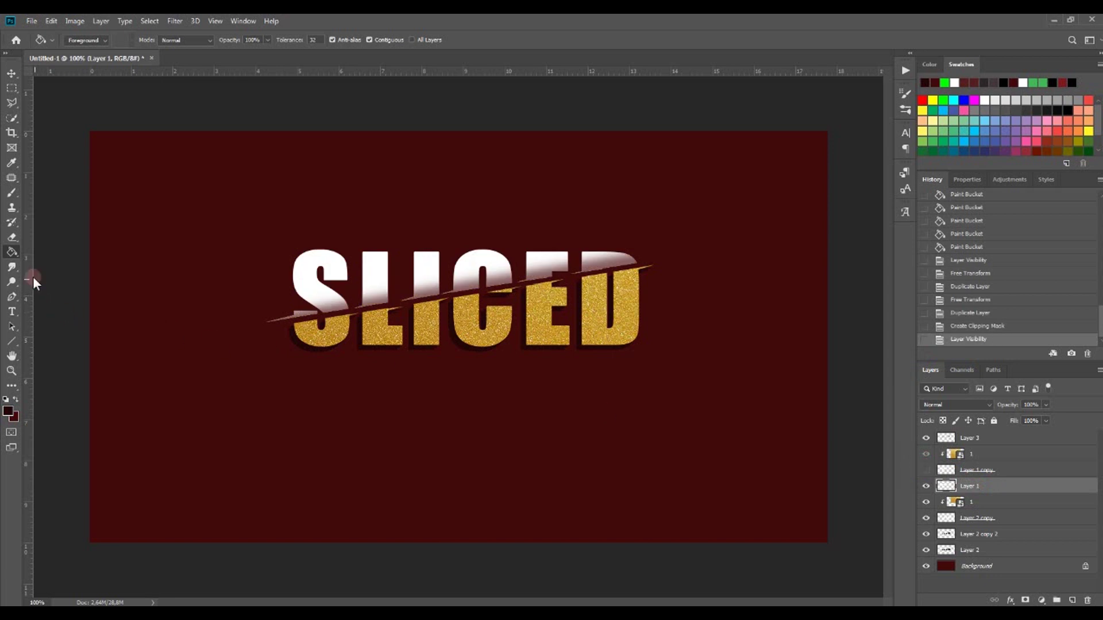
click(314, 281)
click(299, 315)
click(374, 288)
click(423, 283)
click(477, 274)
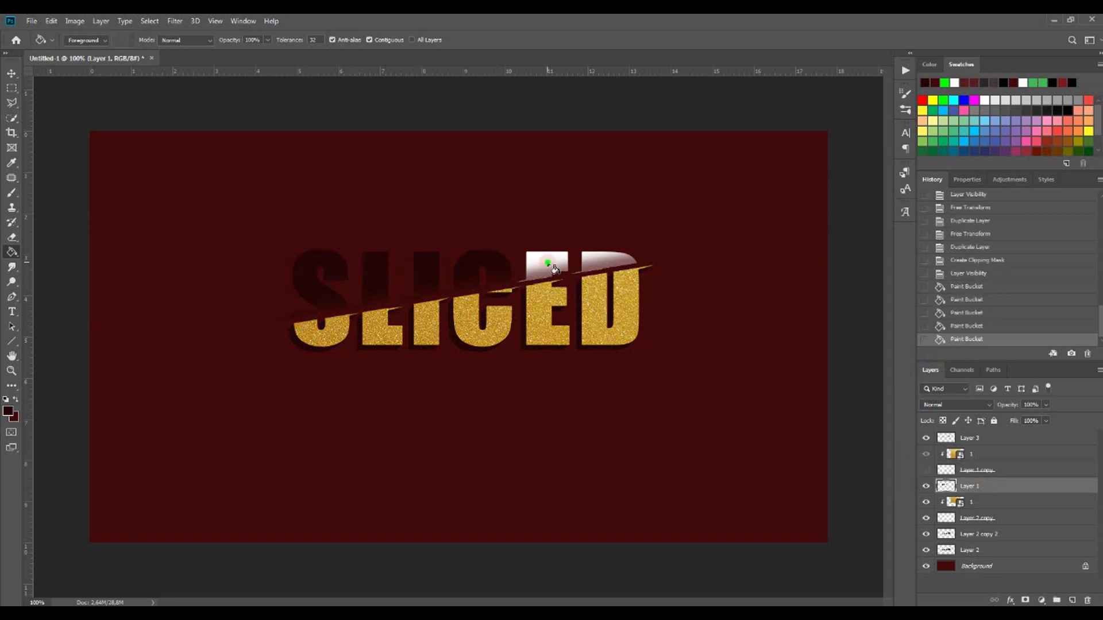
click(547, 262)
click(593, 264)
click(925, 471)
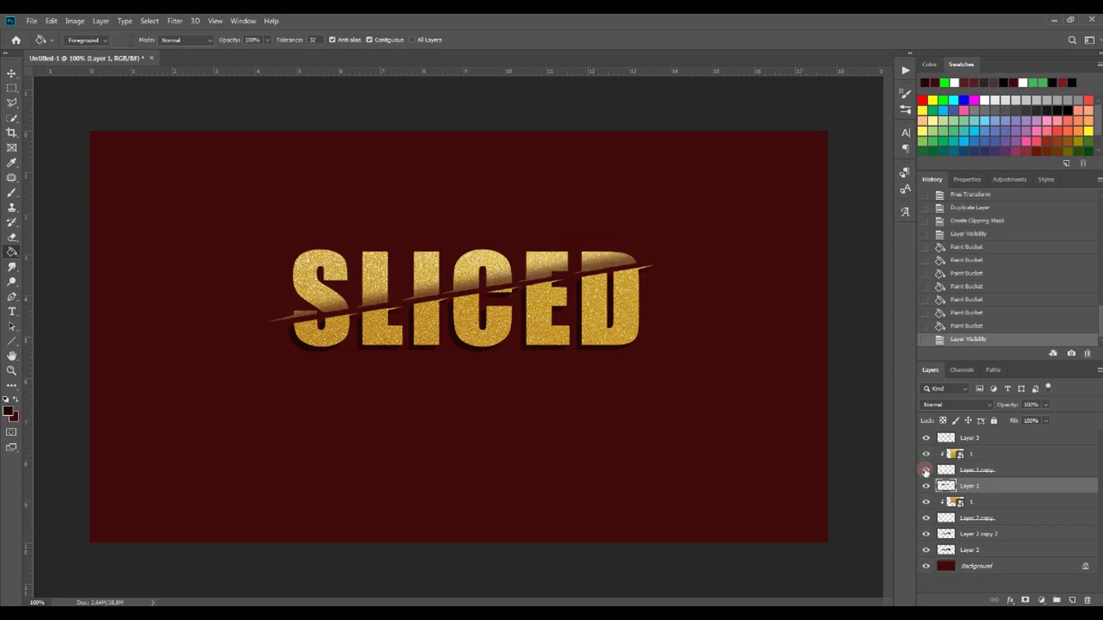
- Free Transform Layer 1 slightly down and left to offset the dark letters behind the gold upper half
click(49, 21)
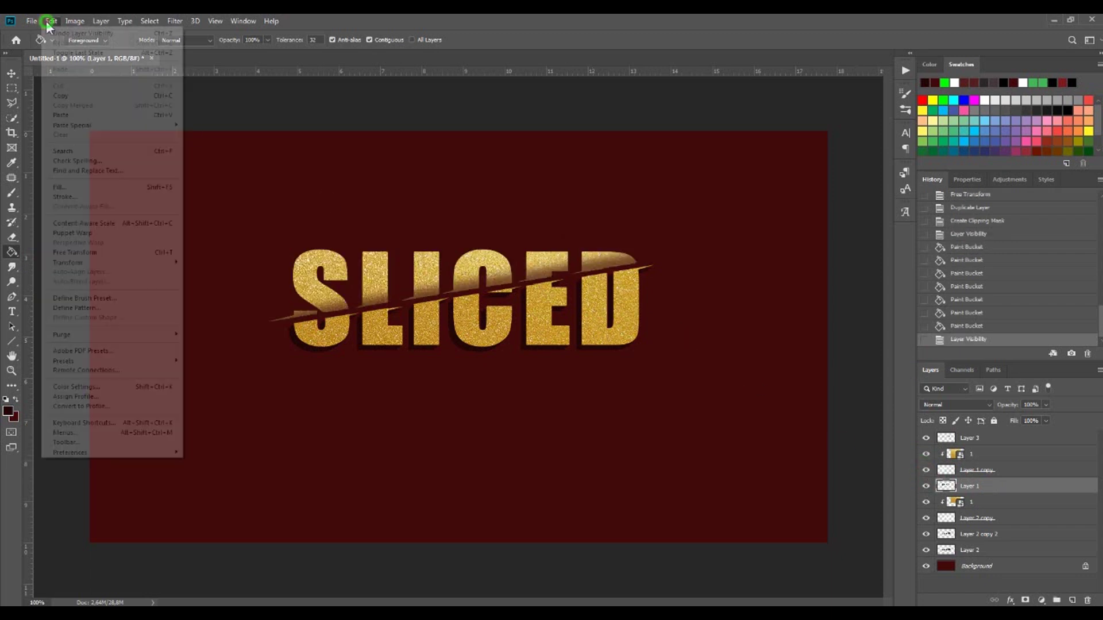
click(91, 249)
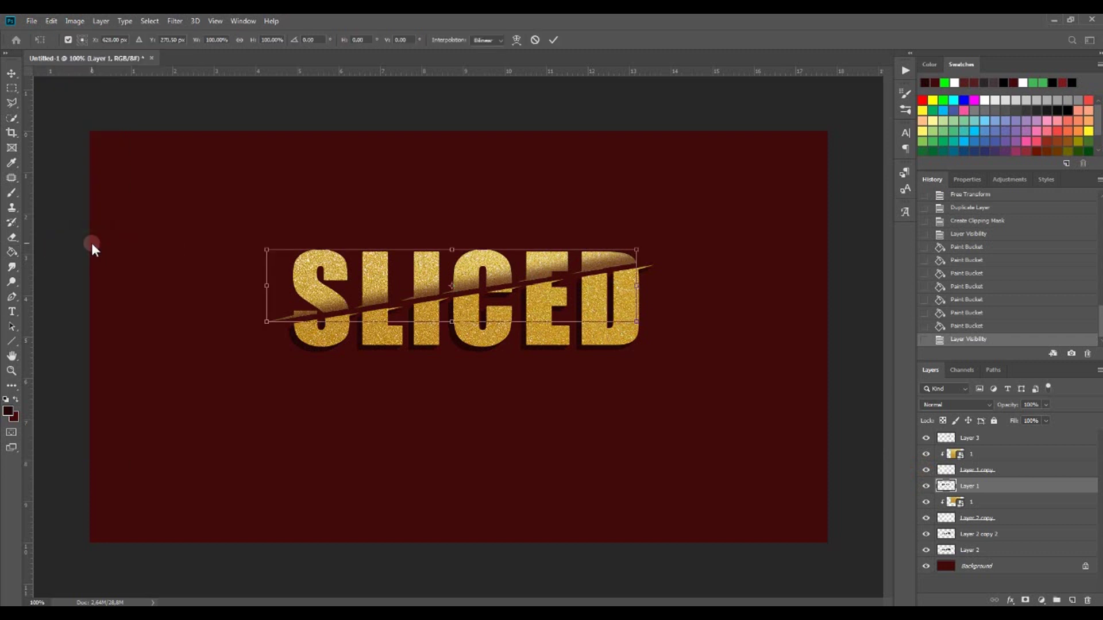
key(Left)
key(Left)
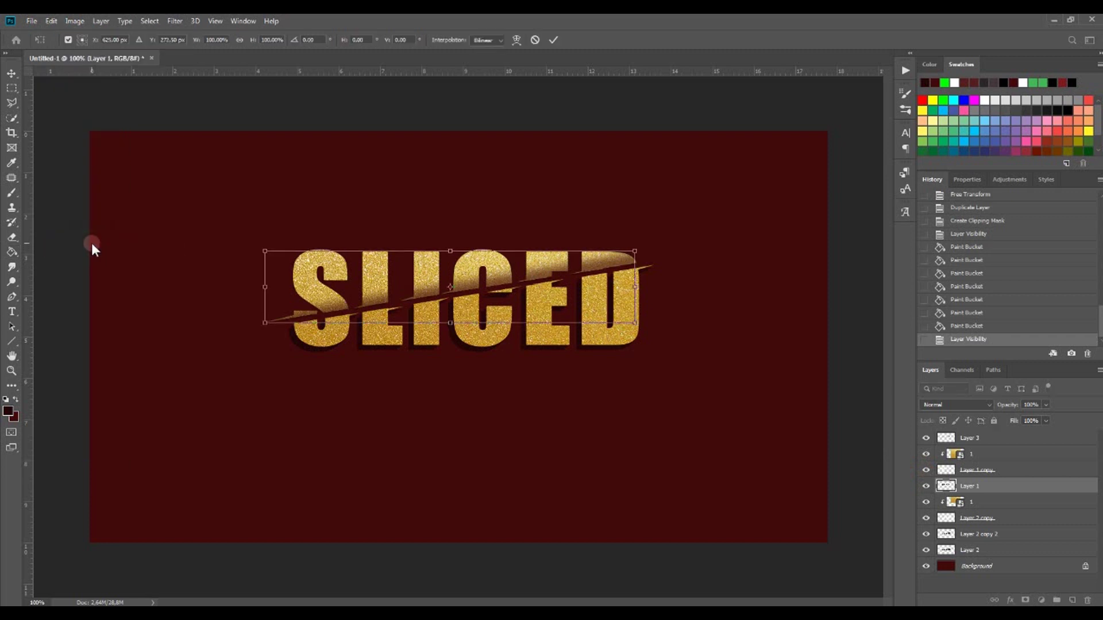
click(554, 39)
- Duplicate the dark Layer 1 with its default name and nudge the original Layer 1 further left
right_click(988, 487)
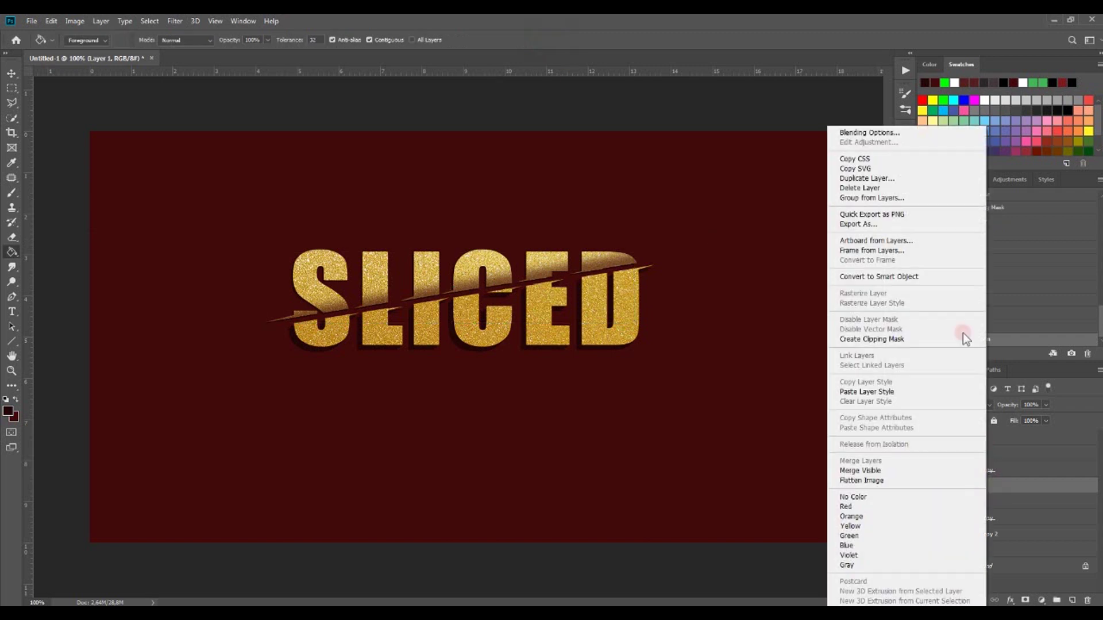
click(911, 179)
click(626, 183)
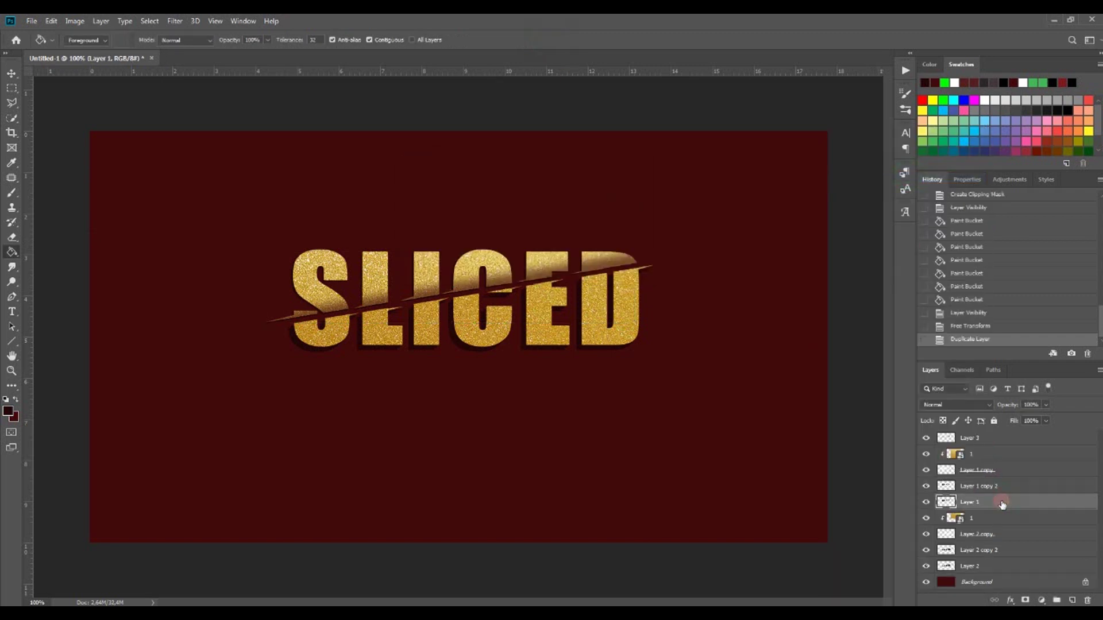
click(12, 73)
key(Left)
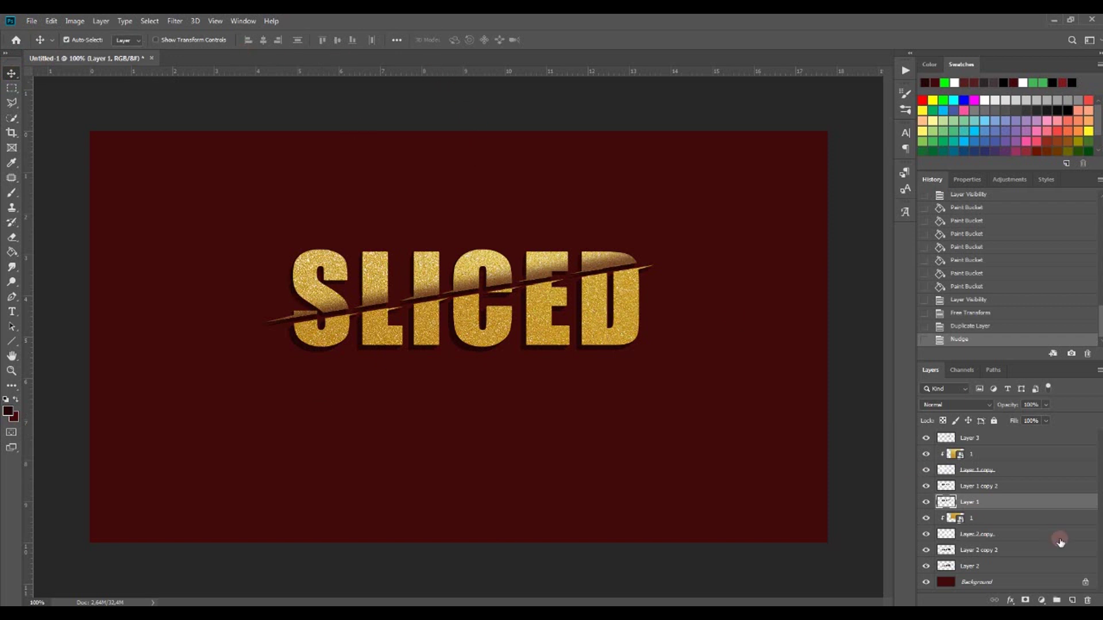
- Add a Bevel & Emboss effect to Layer 2 copy and set its size to a minimal value
double_click(1018, 534)
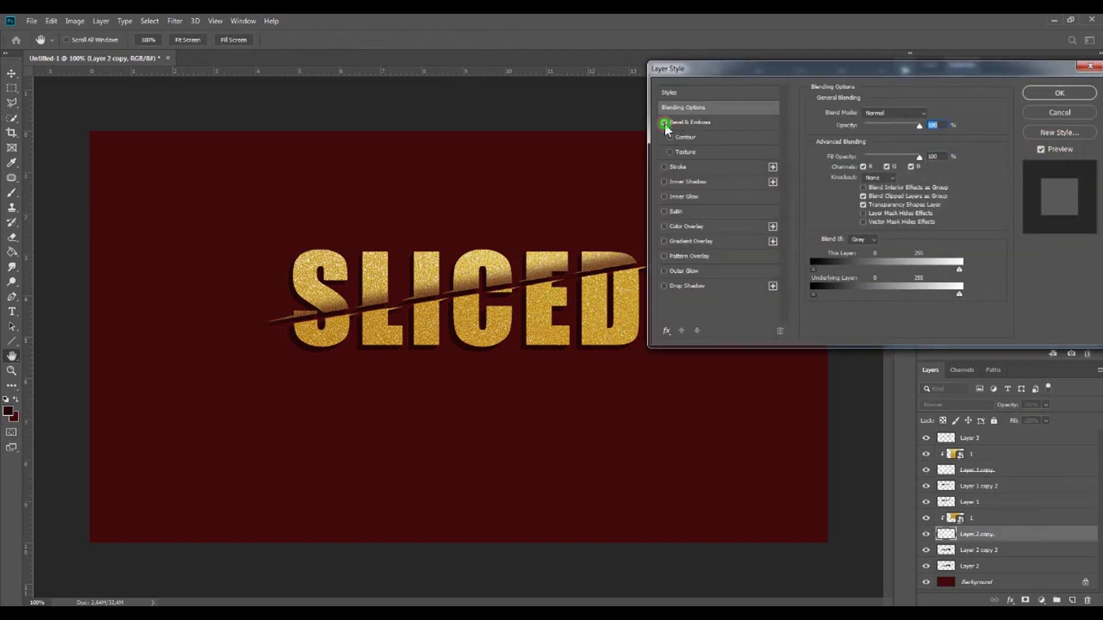
click(664, 122)
click(684, 122)
click(857, 161)
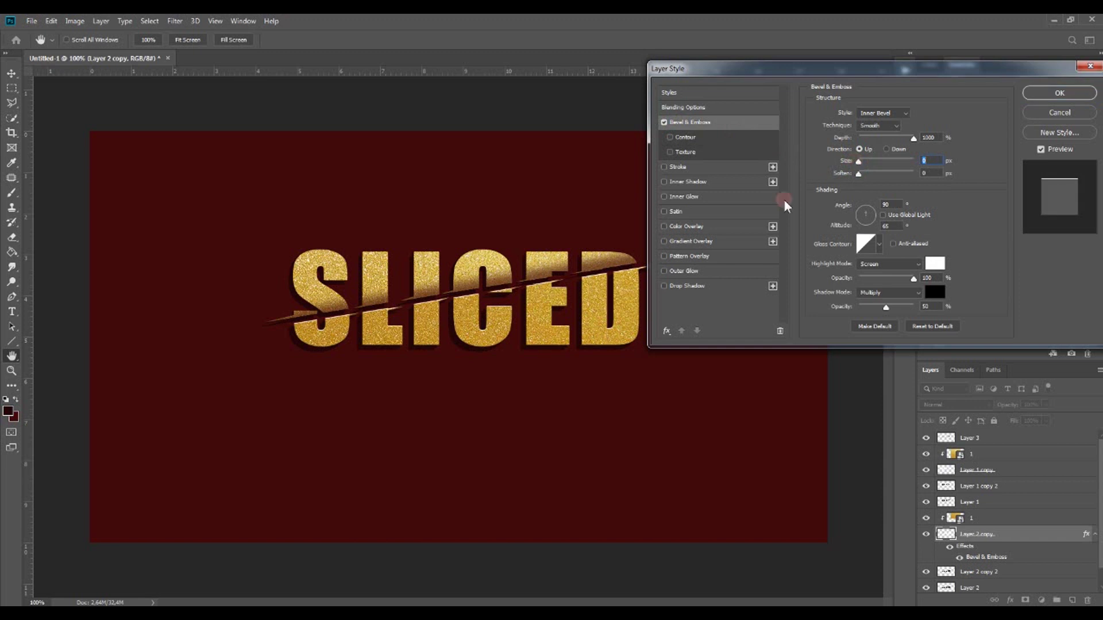
- Try a Drop Shadow on Layer 2 copy with distance and size reduced to the minimum, and disable it again
click(665, 286)
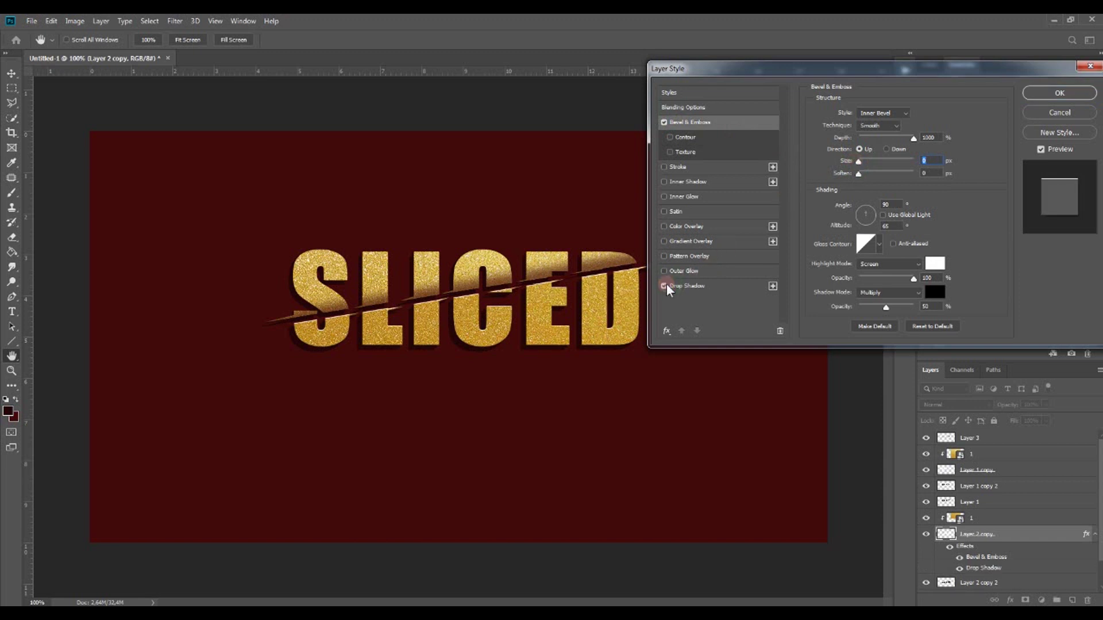
click(679, 286)
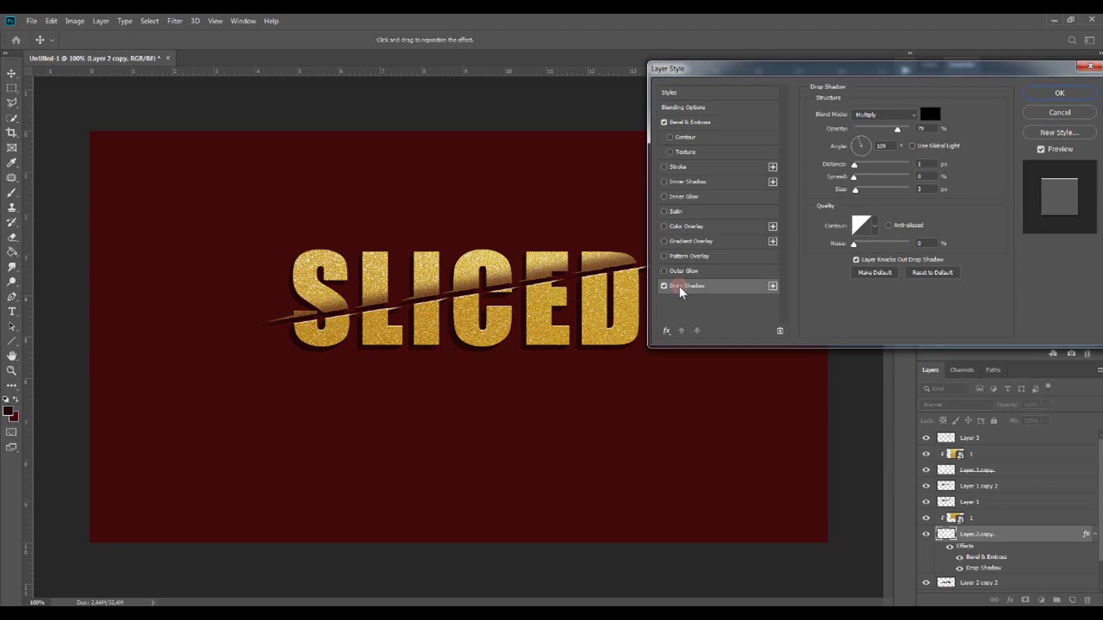
drag(854, 166, 853, 193)
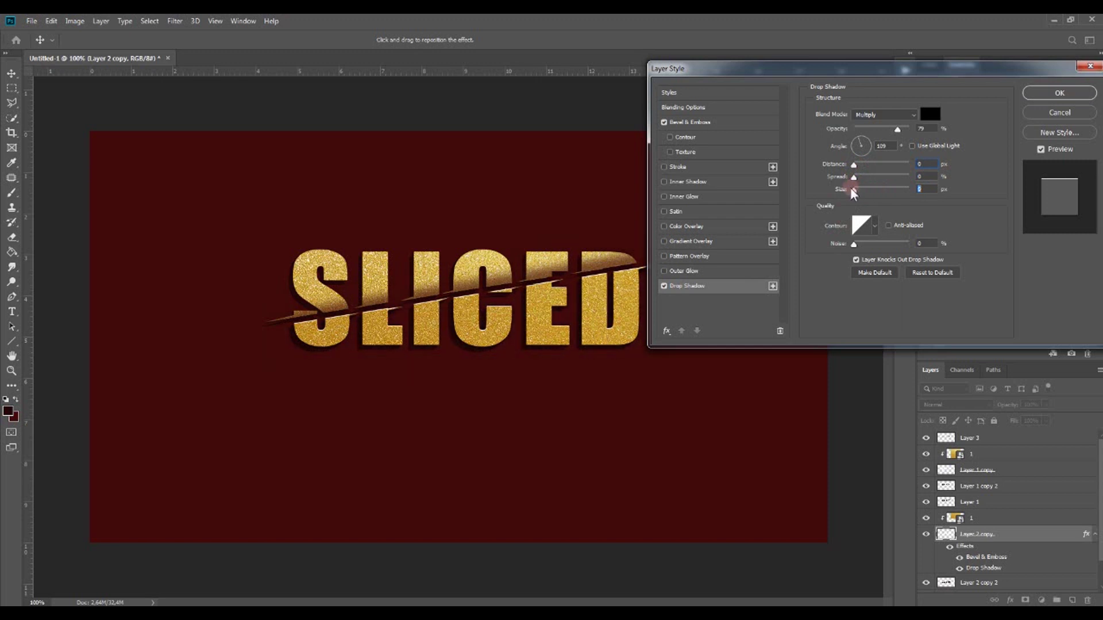
click(664, 286)
- Try an Outer Glow on Layer 2 copy using a gold color sampled from the letters and minimal size, and disable it again
click(664, 271)
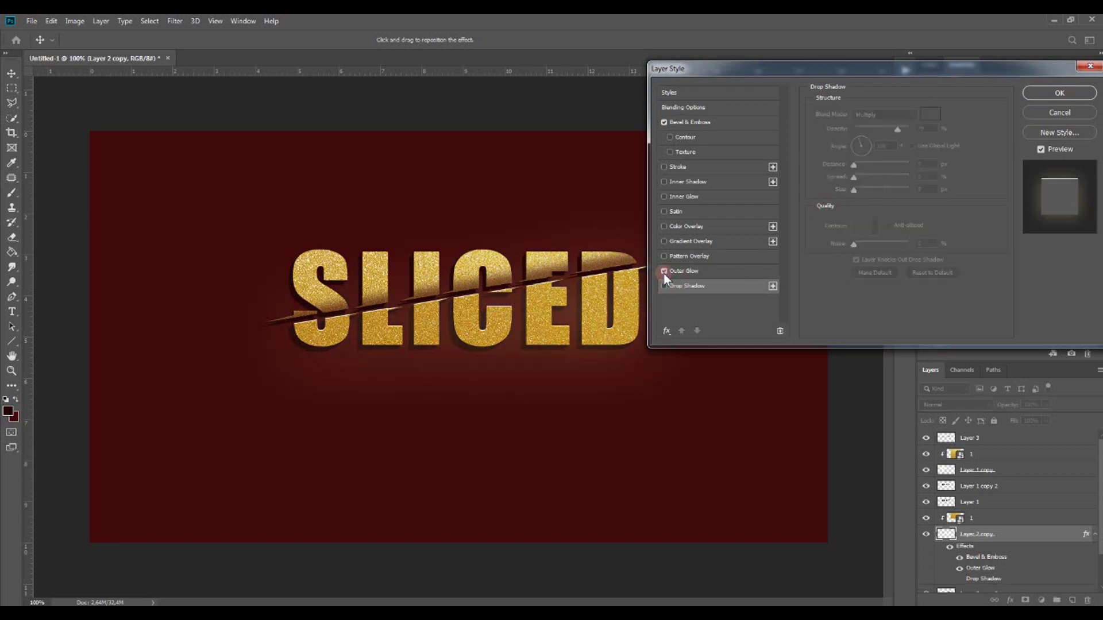
click(677, 271)
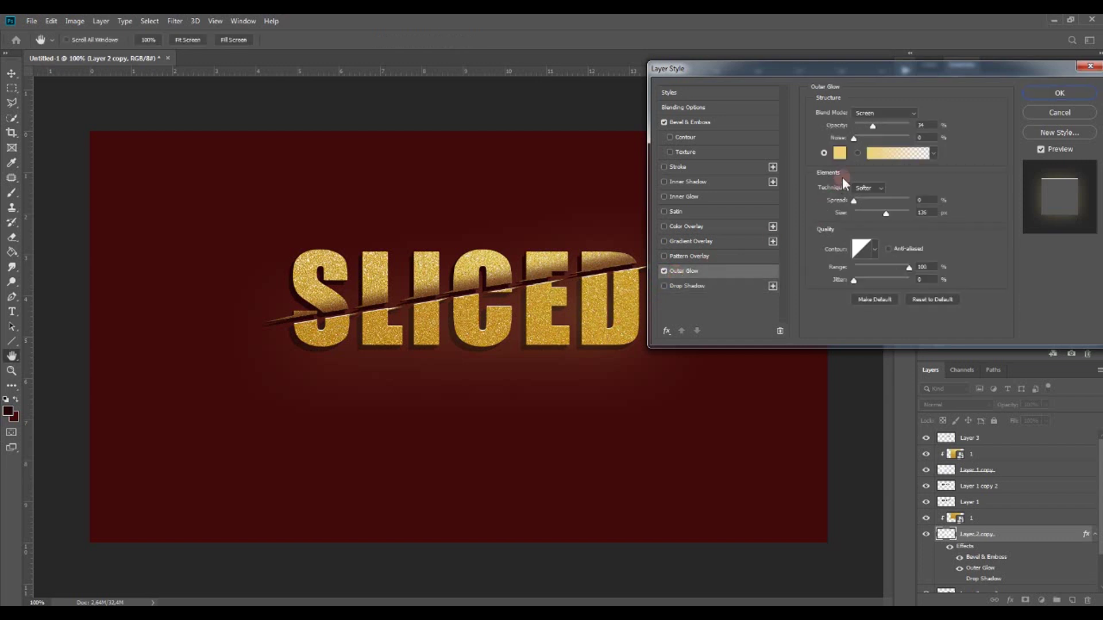
click(840, 153)
click(504, 261)
click(952, 139)
drag(885, 213, 849, 212)
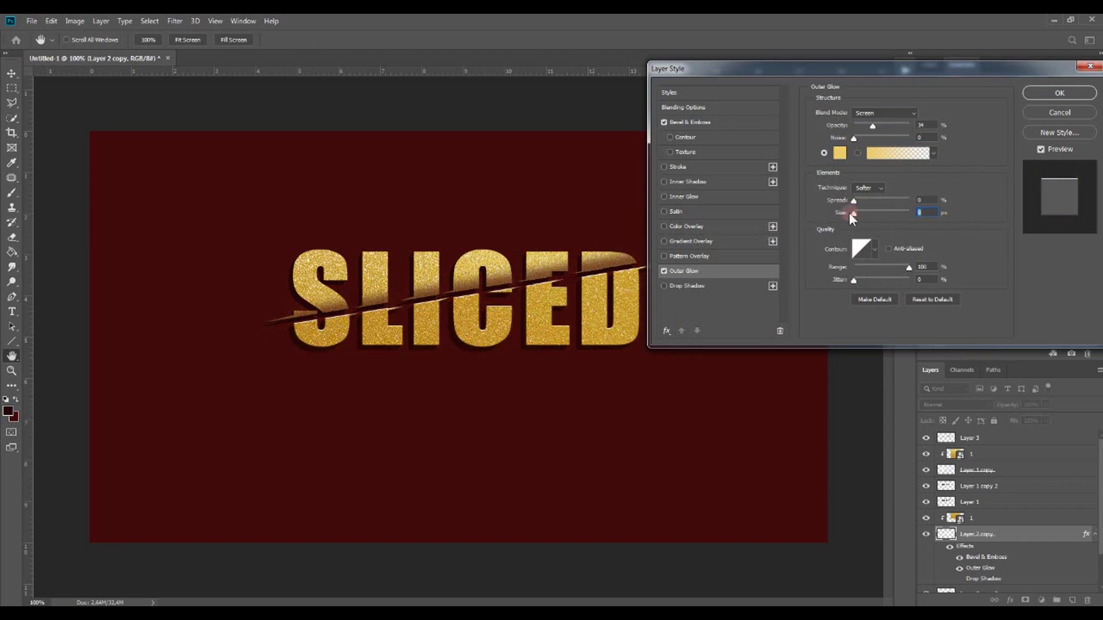
click(664, 270)
- Enable Inner Shadow alongside Bevel & Emboss on Layer 2 copy and apply the layer style
click(667, 182)
click(667, 182)
click(667, 181)
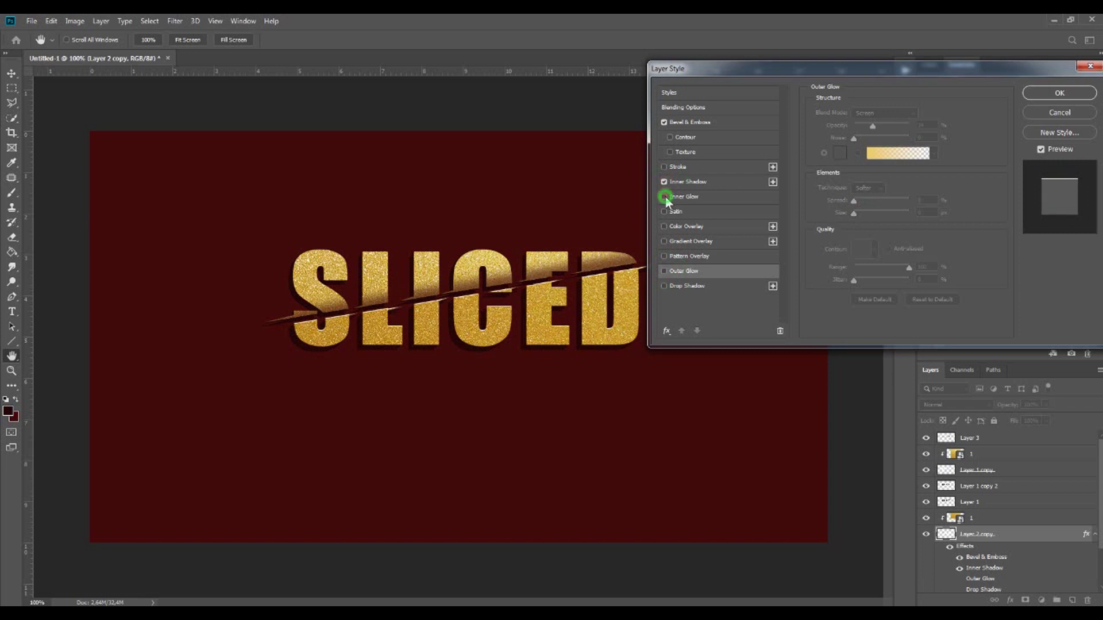
click(714, 181)
click(1060, 94)
- Copy the layer style of Layer 2 copy and paste it onto Layer 1 copy
right_click(1029, 532)
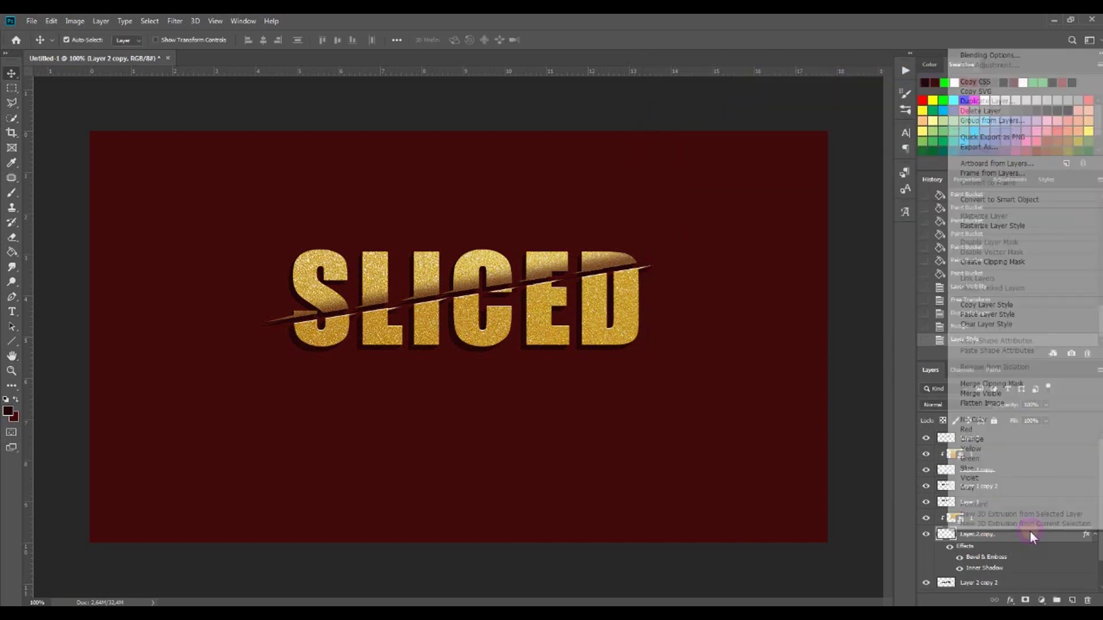
click(1022, 308)
click(1017, 463)
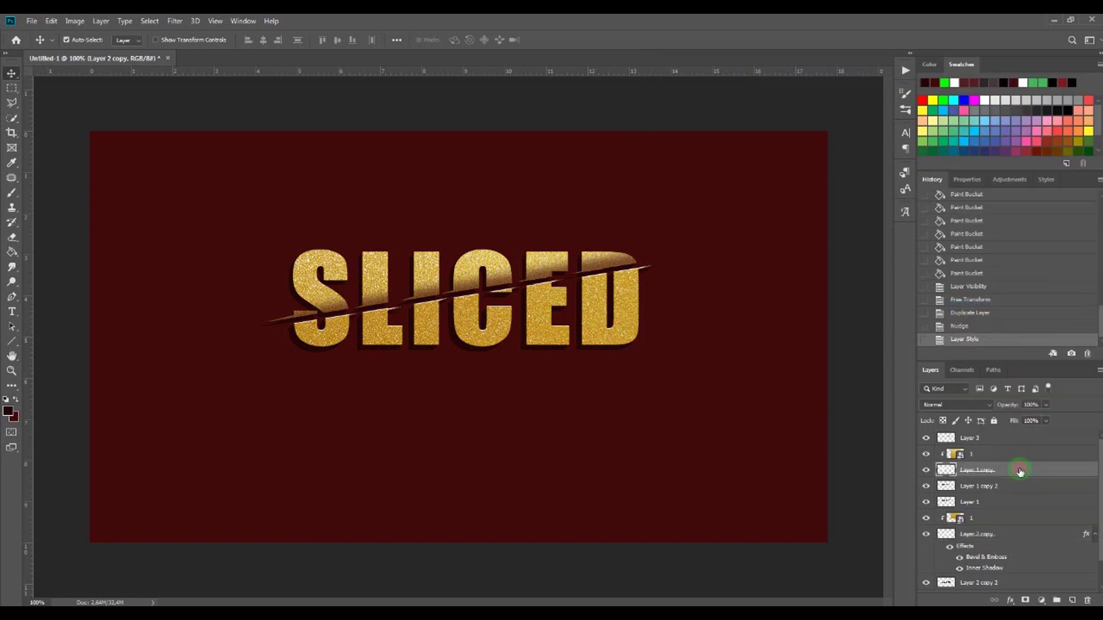
right_click(1020, 463)
click(988, 390)
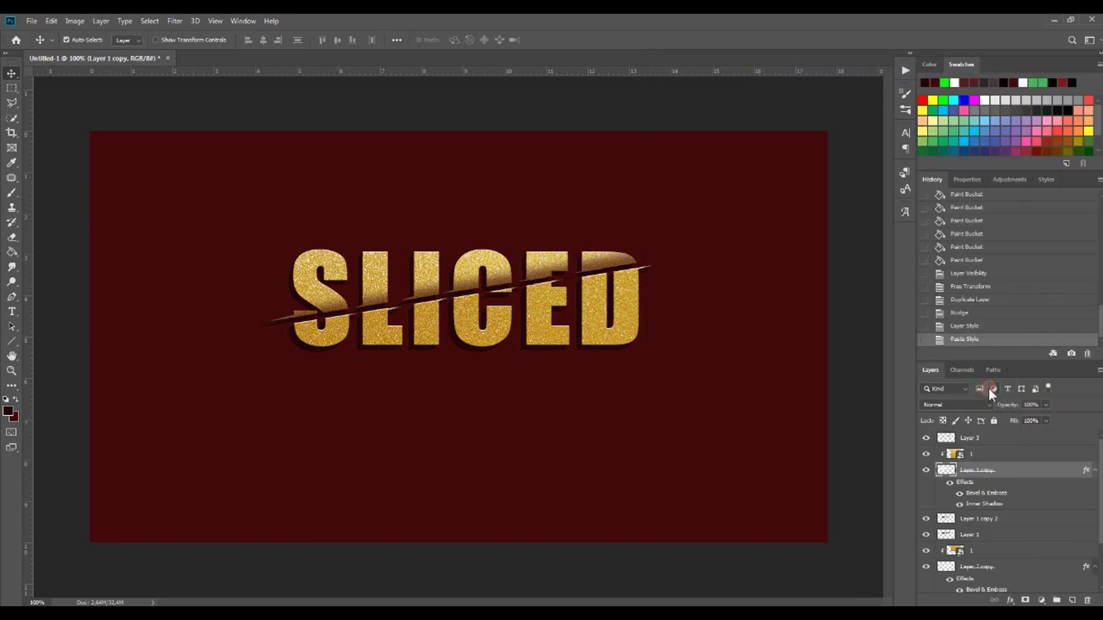
- Inspect the letters without the backdrop by hiding the Background layer and showing it again
scroll(928, 511, down, 3)
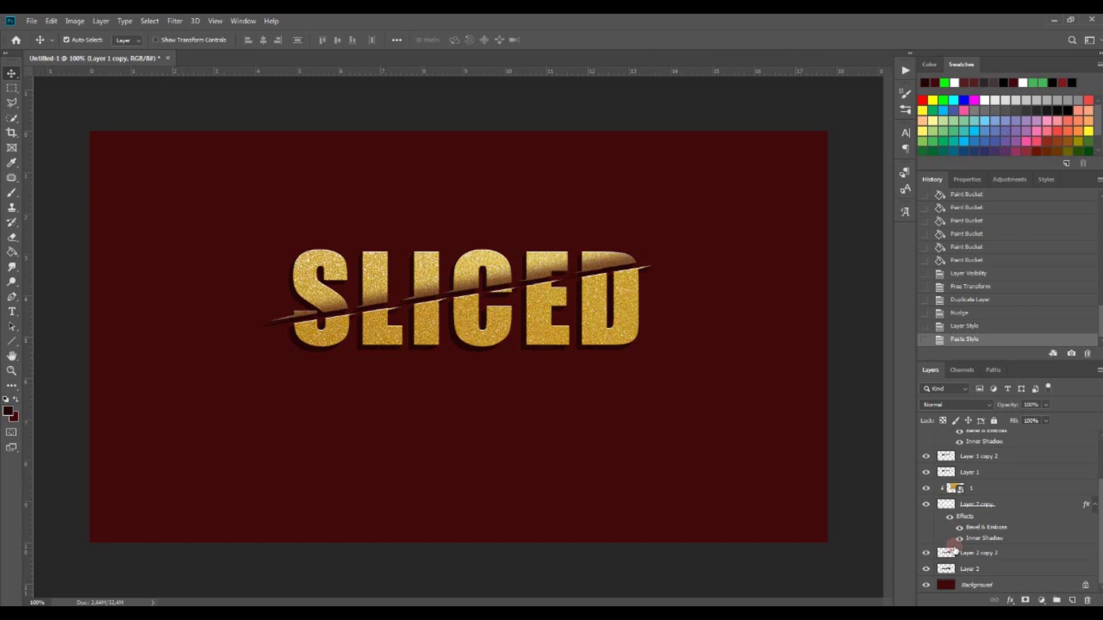
click(927, 586)
click(927, 586)
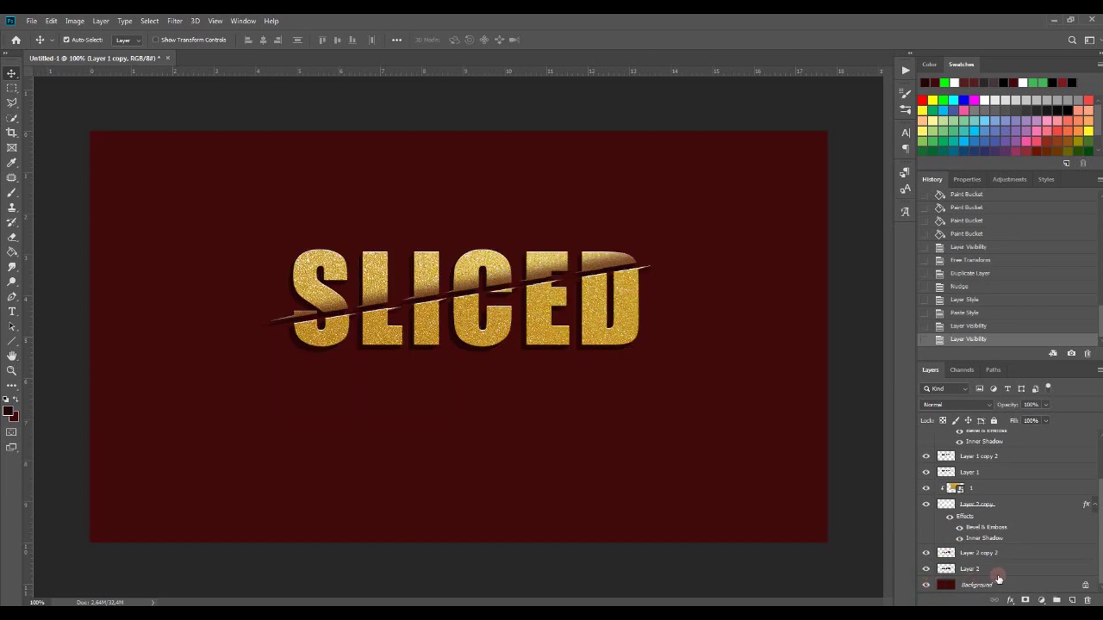
- Group all layers from Layer 2 up to Layer 3, leaving out the Background
click(1004, 571)
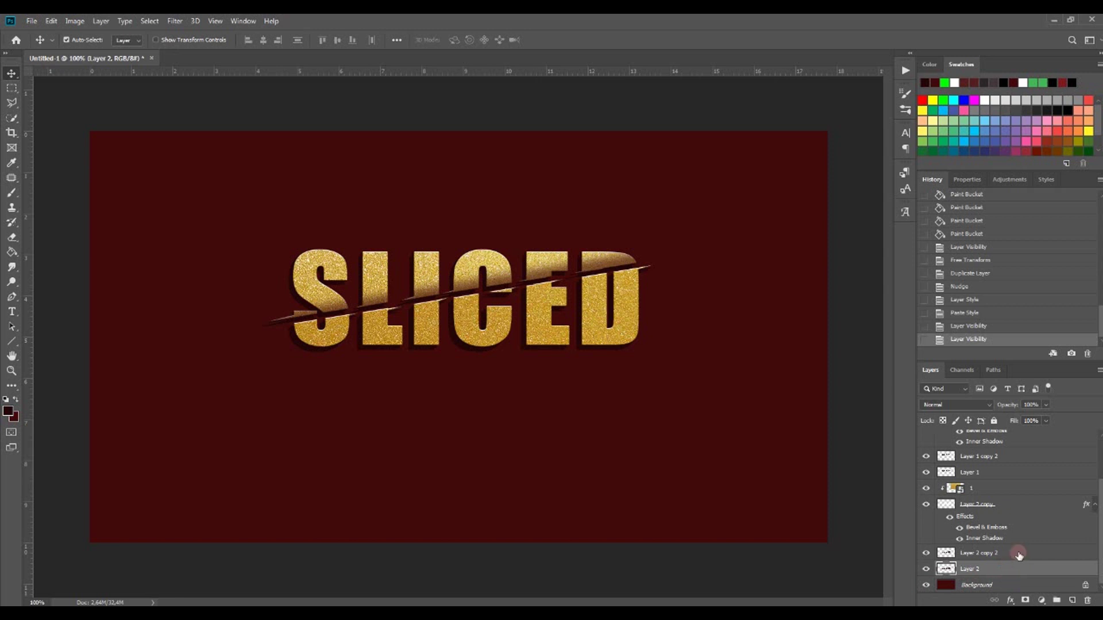
scroll(1019, 554, up, 2)
shift+click(1003, 441)
click(1057, 601)
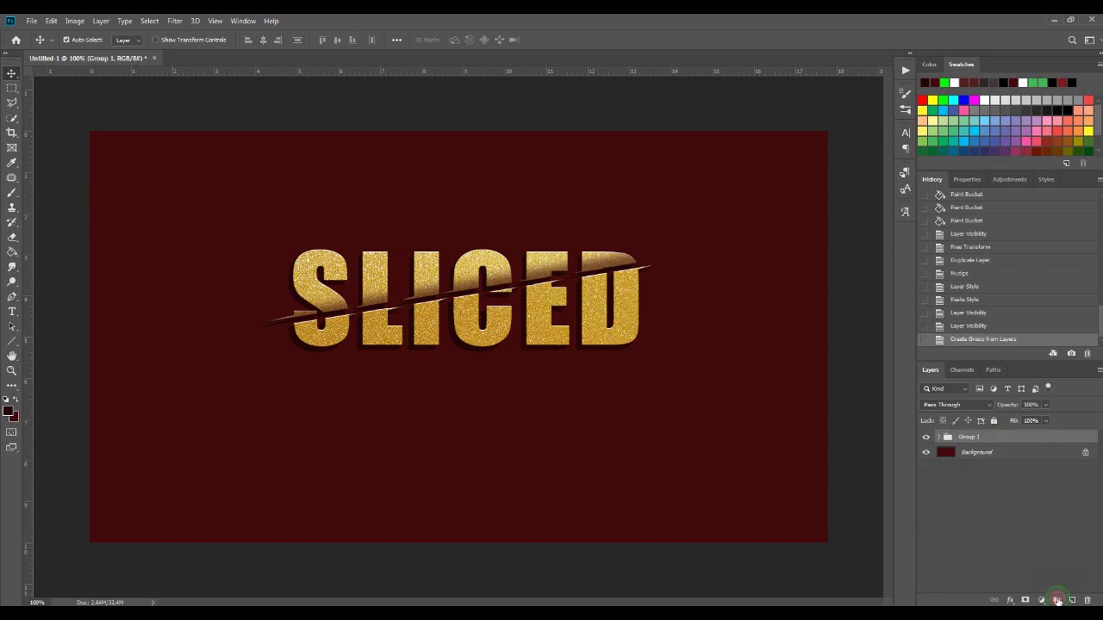
- Free Transform the text group to move it slightly down so the word is horizontally centered on the canvas
click(57, 23)
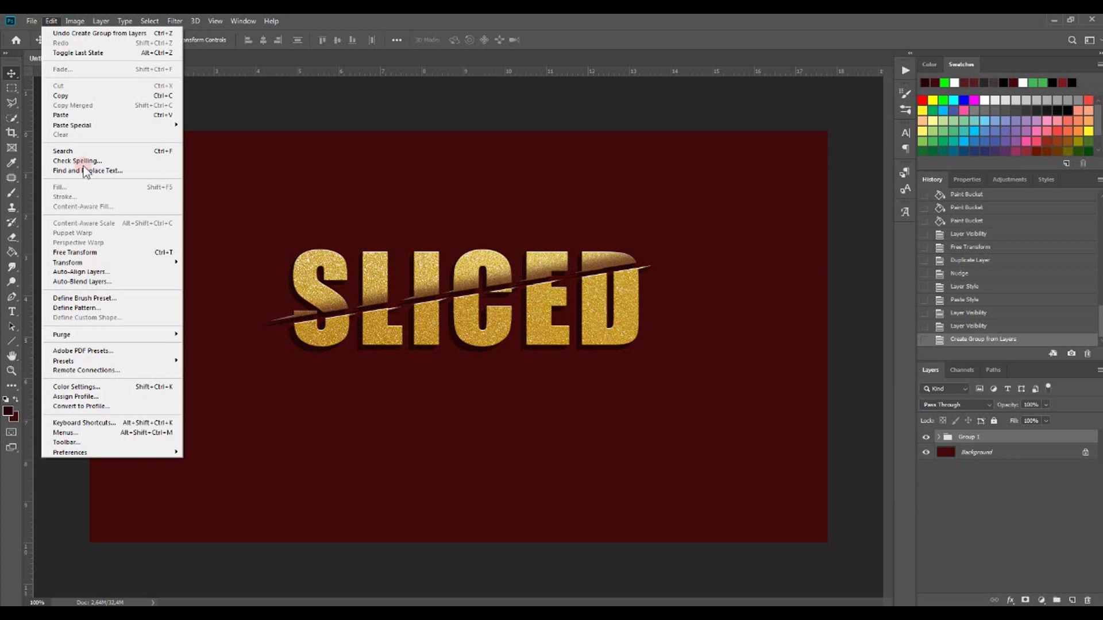
click(94, 255)
drag(452, 349, 481, 344)
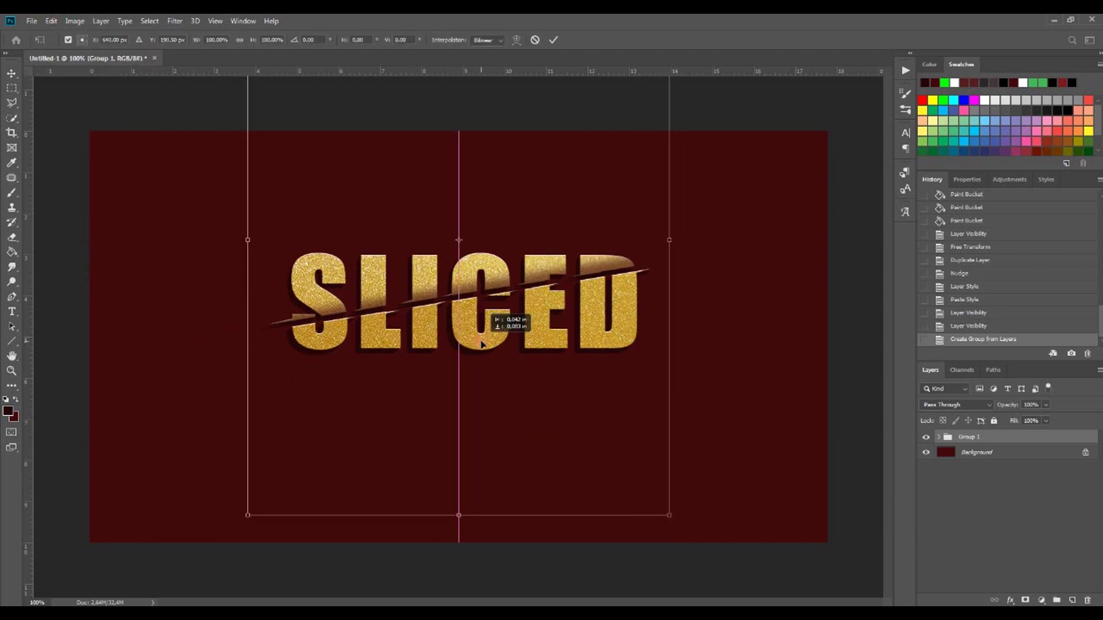
click(551, 46)
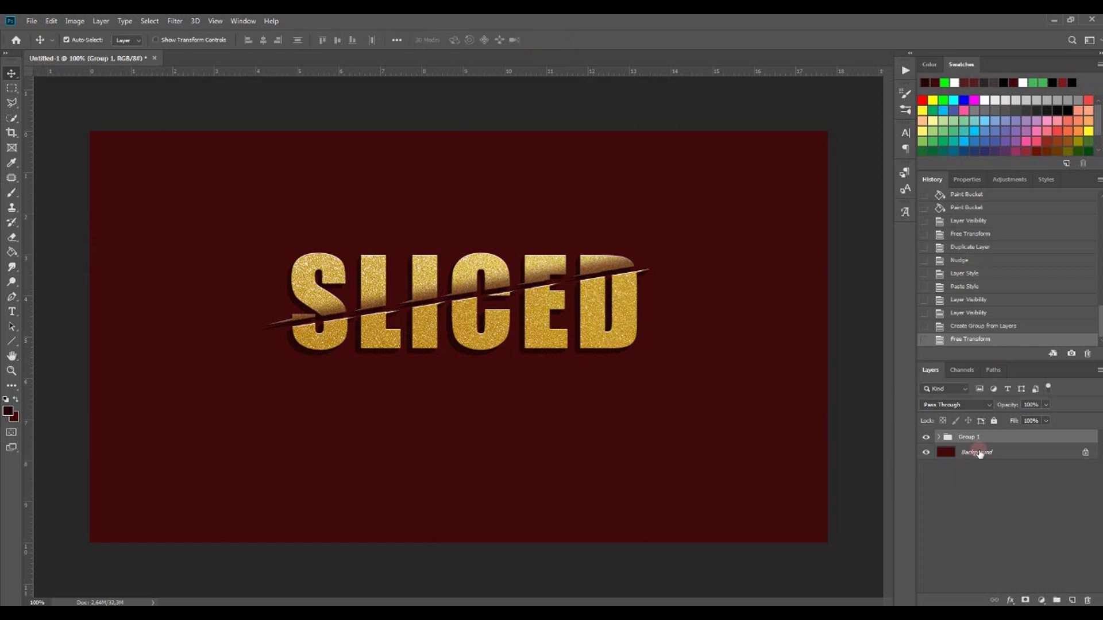
- Add a new layer above the Background, create a Gradient Fill there and open its gradient for editing
click(1041, 453)
click(1072, 601)
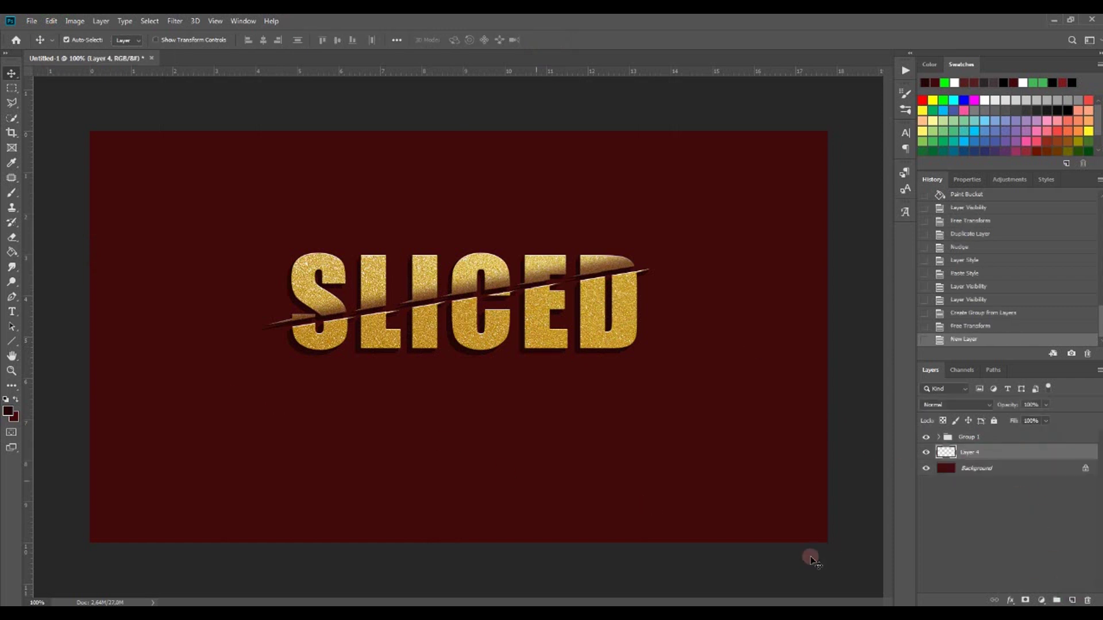
click(1041, 600)
click(1022, 409)
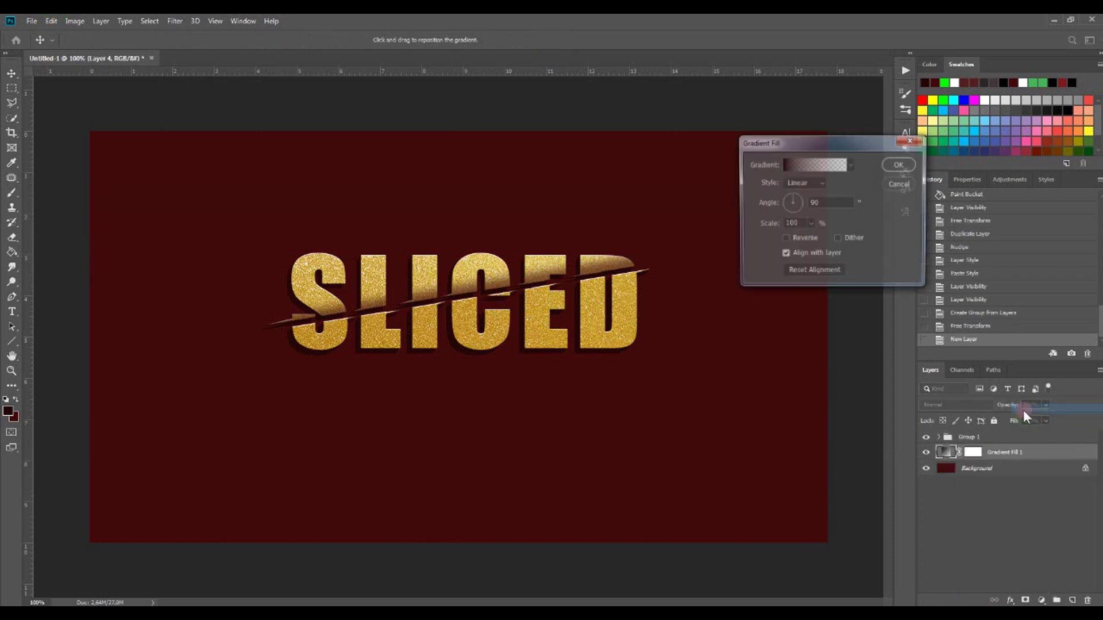
click(819, 169)
- Try out various gradient presets on the fill, including Red, Green; Orange, Yellow, Orange; Neutral Density; and Black, White
click(784, 186)
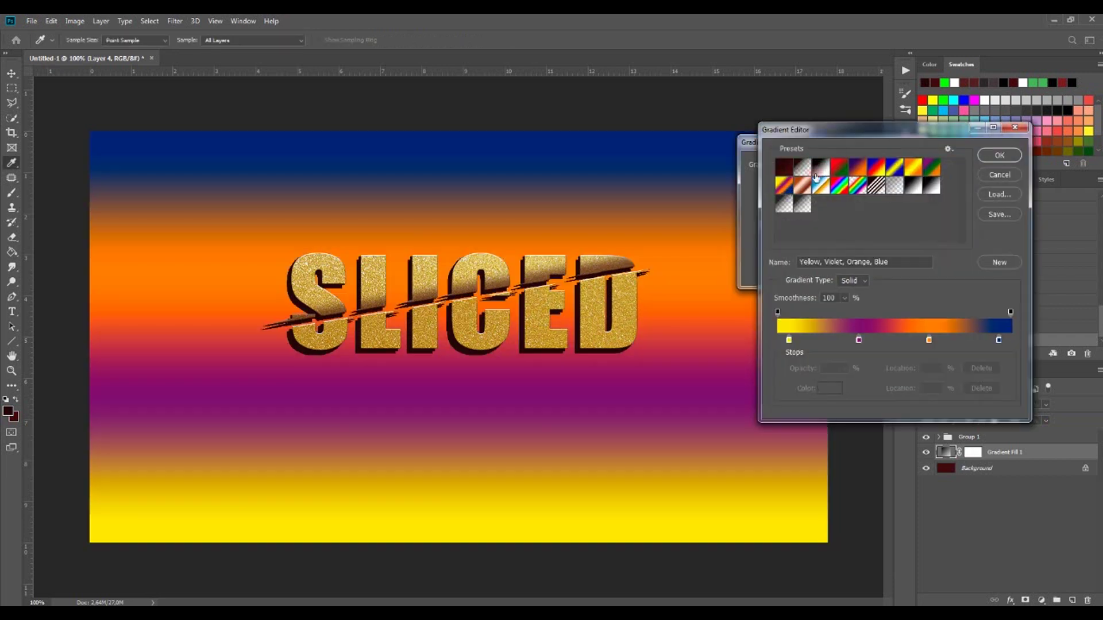
click(839, 172)
click(858, 172)
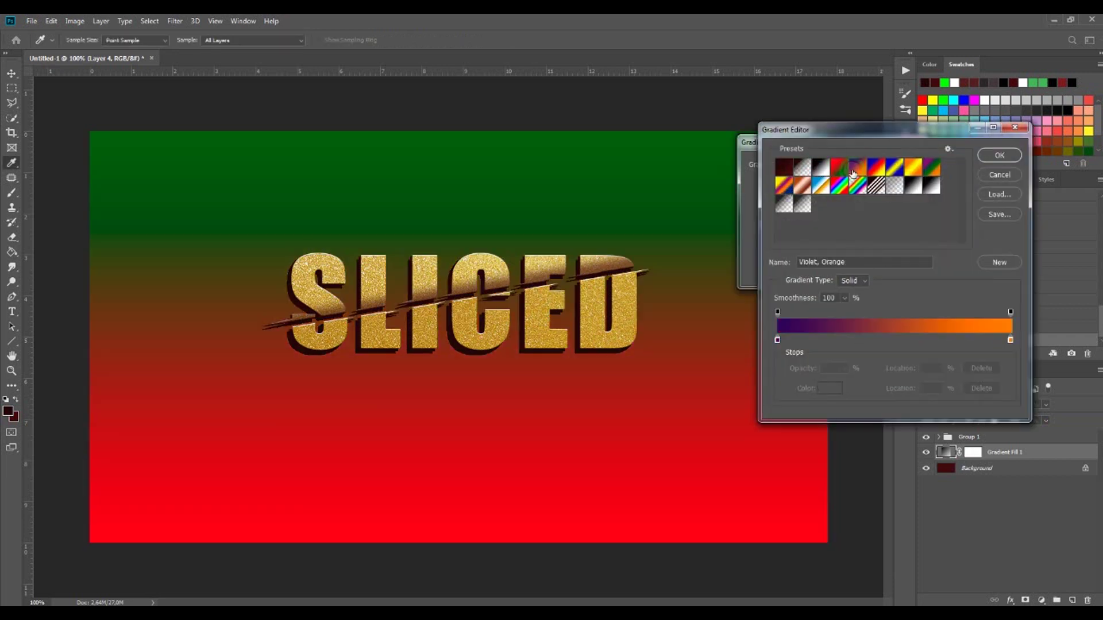
click(895, 174)
click(913, 168)
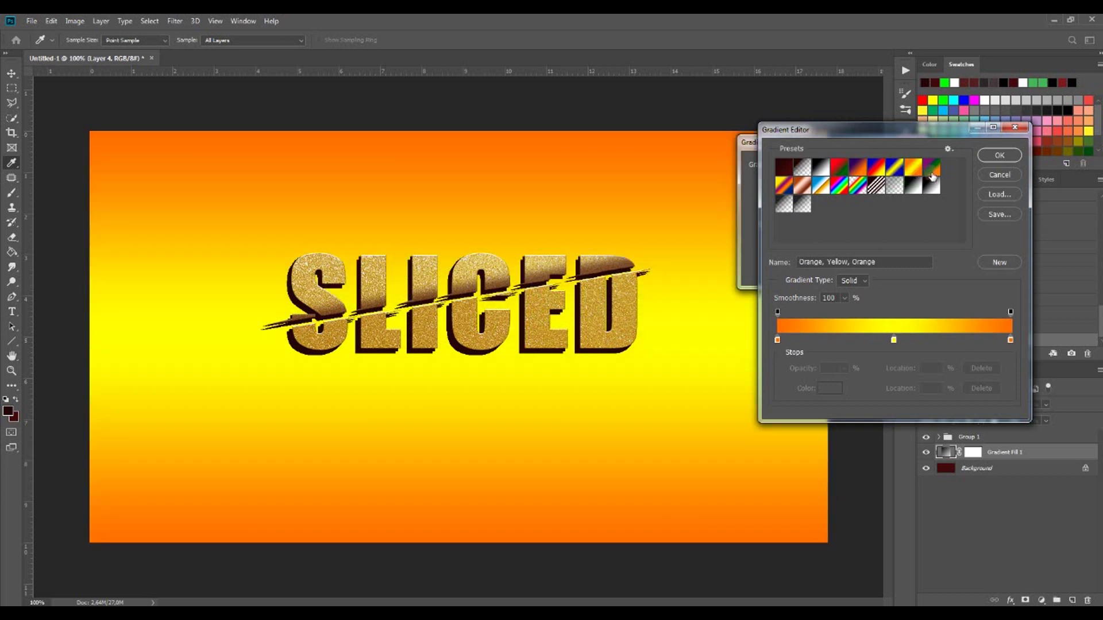
click(932, 168)
click(919, 190)
click(895, 186)
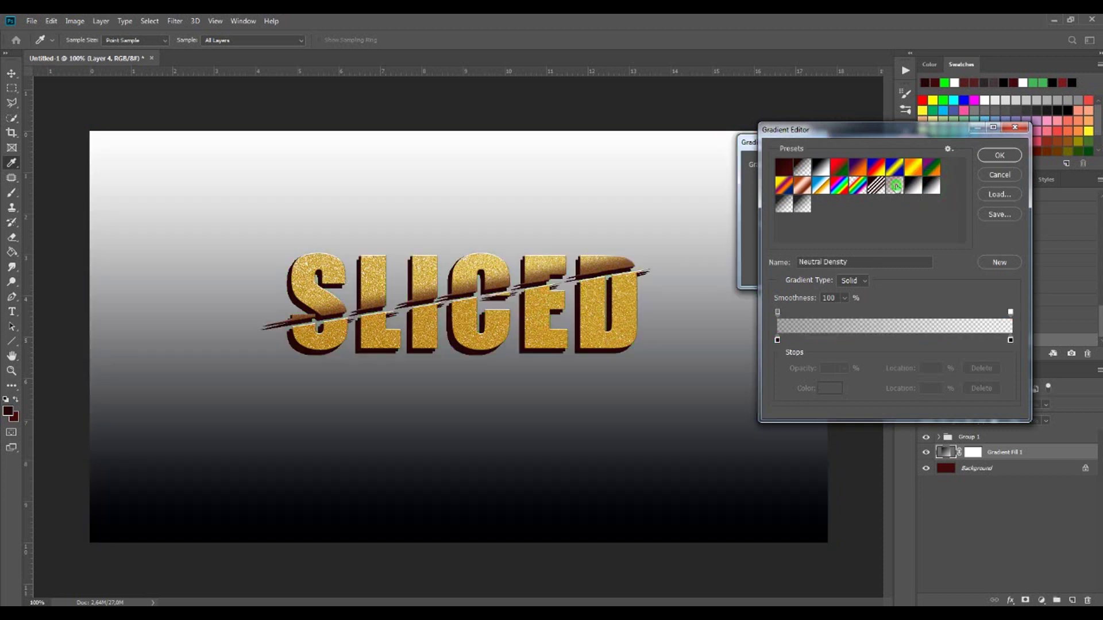
click(876, 186)
click(839, 186)
click(820, 185)
click(800, 189)
click(785, 188)
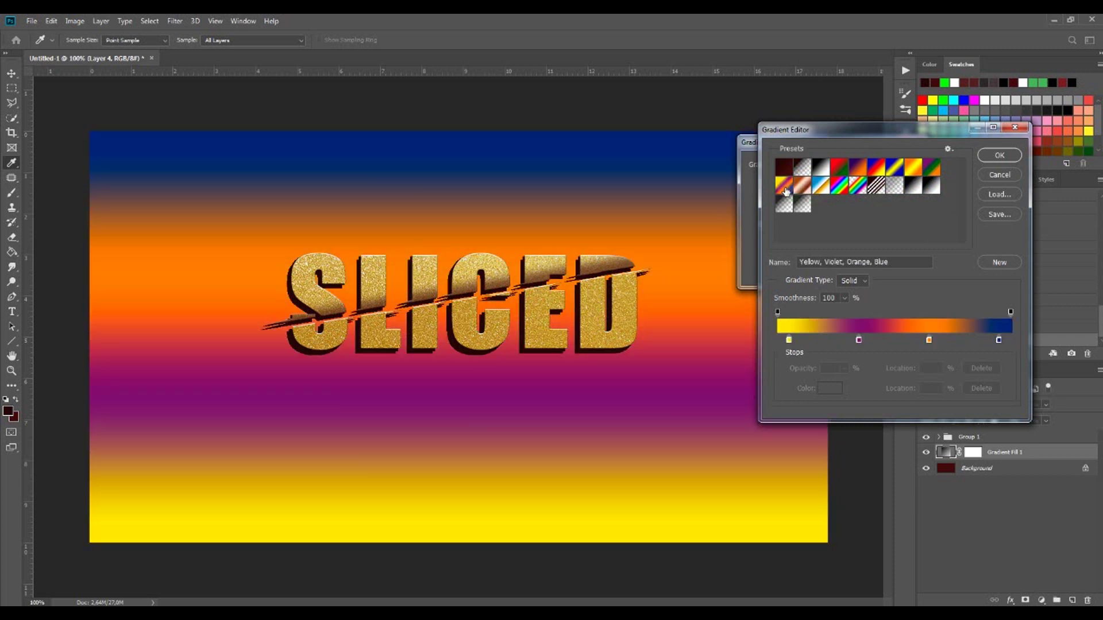
click(787, 170)
click(807, 170)
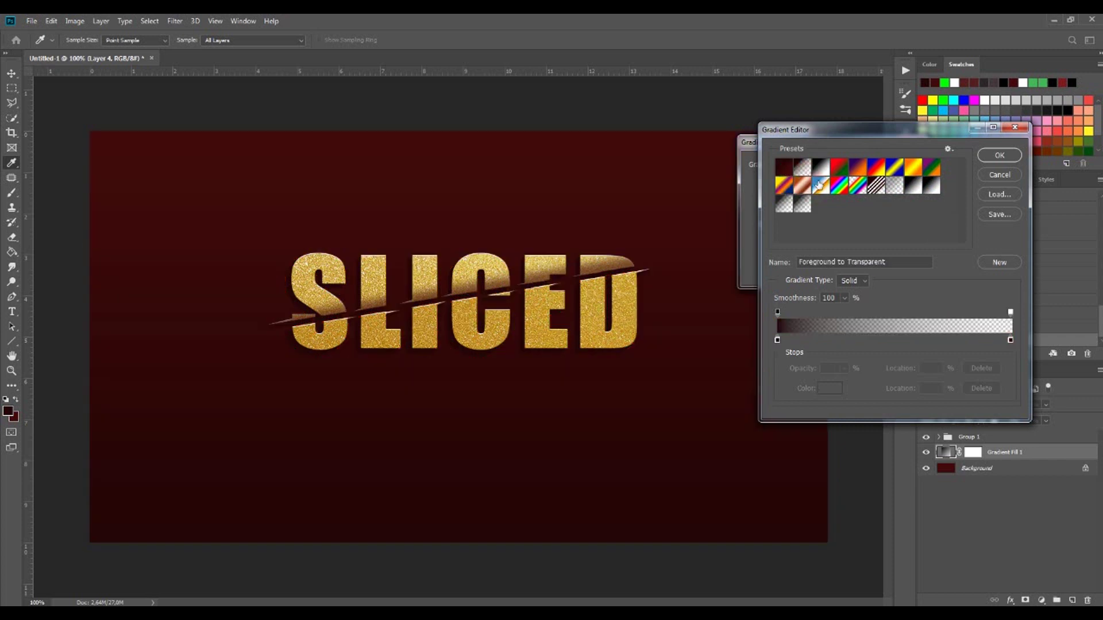
click(820, 185)
click(843, 187)
click(876, 188)
click(896, 189)
click(908, 189)
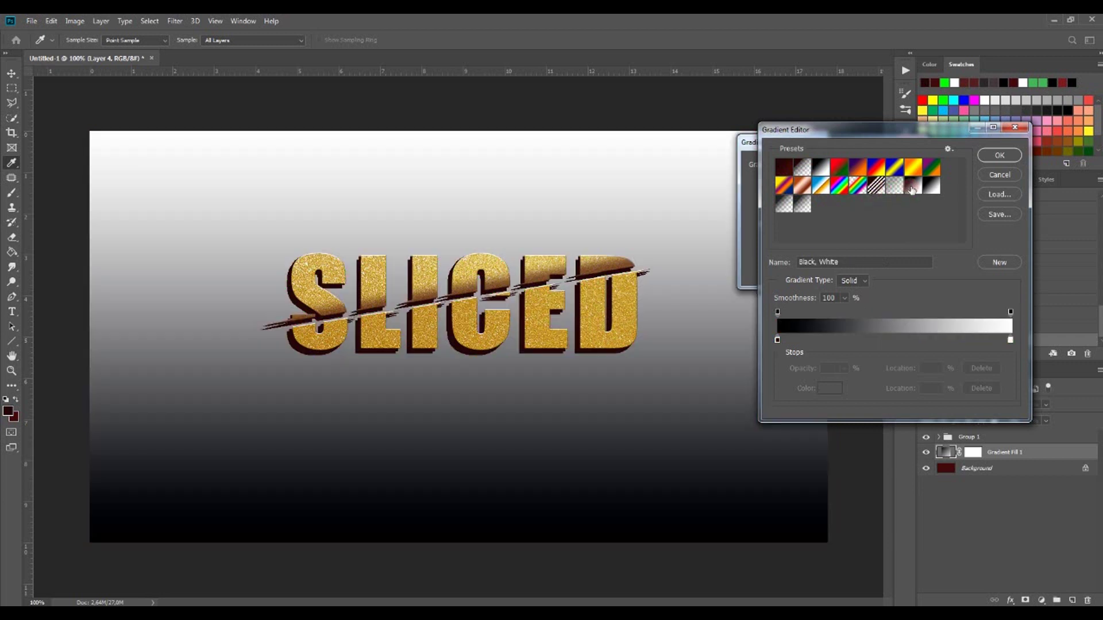
click(911, 168)
click(893, 169)
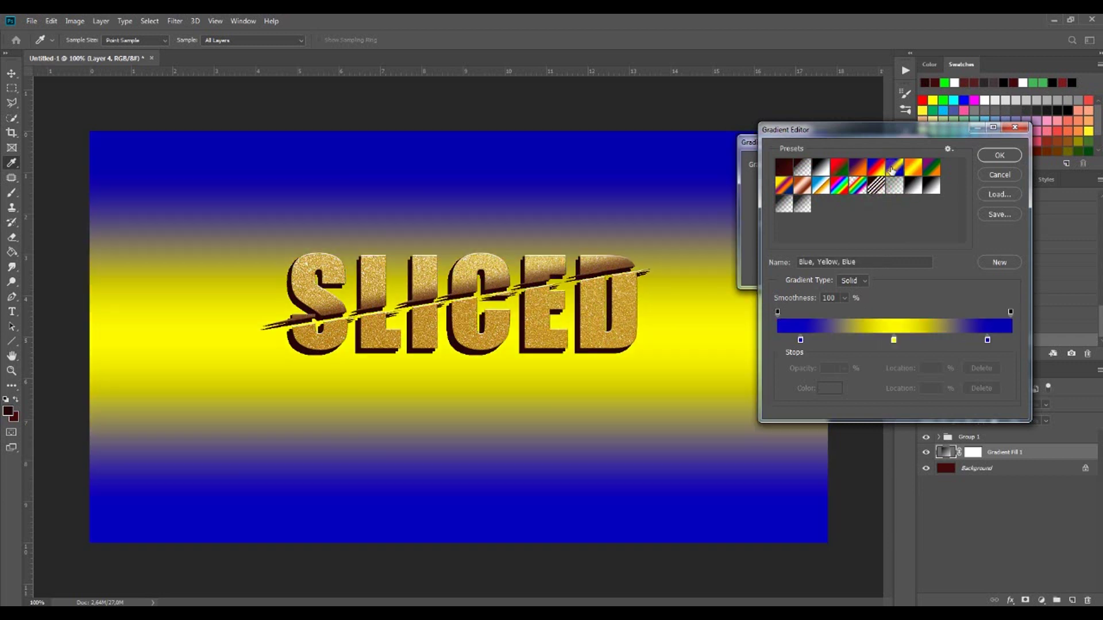
click(914, 168)
click(842, 170)
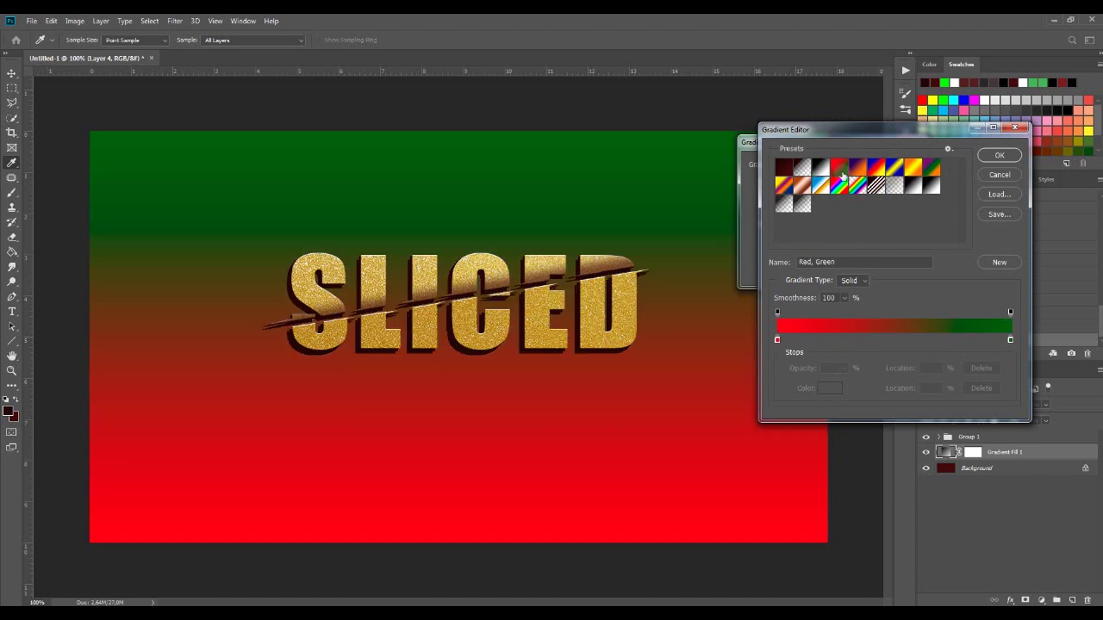
- Apply the Foreground to Transparent preset to the Gradient Fill with its starting color stop changed to white (ffffff)
click(802, 169)
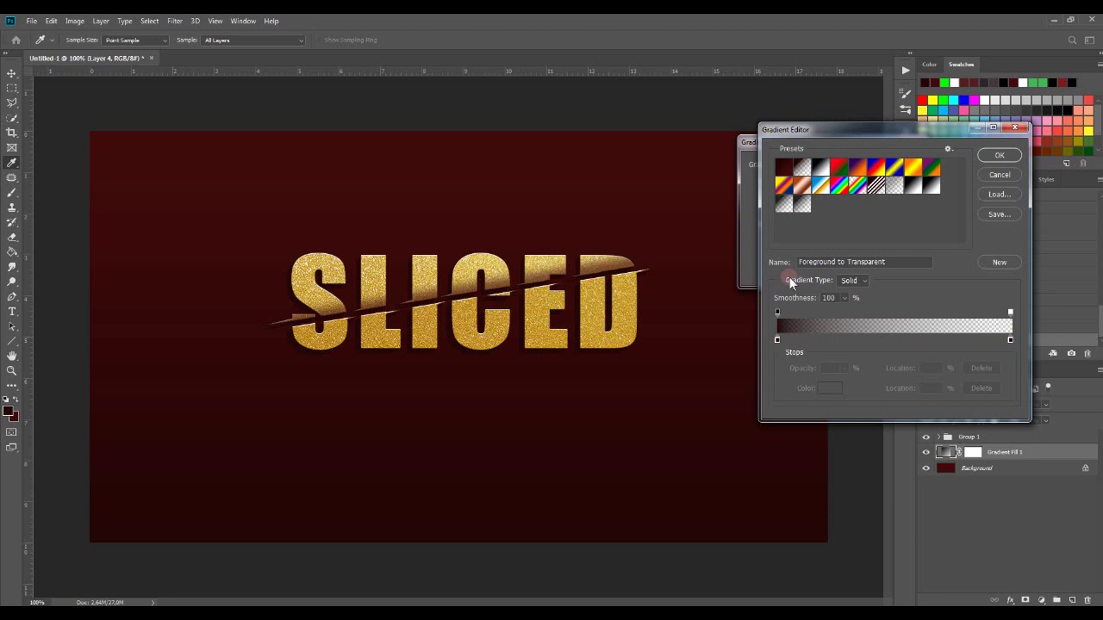
click(777, 339)
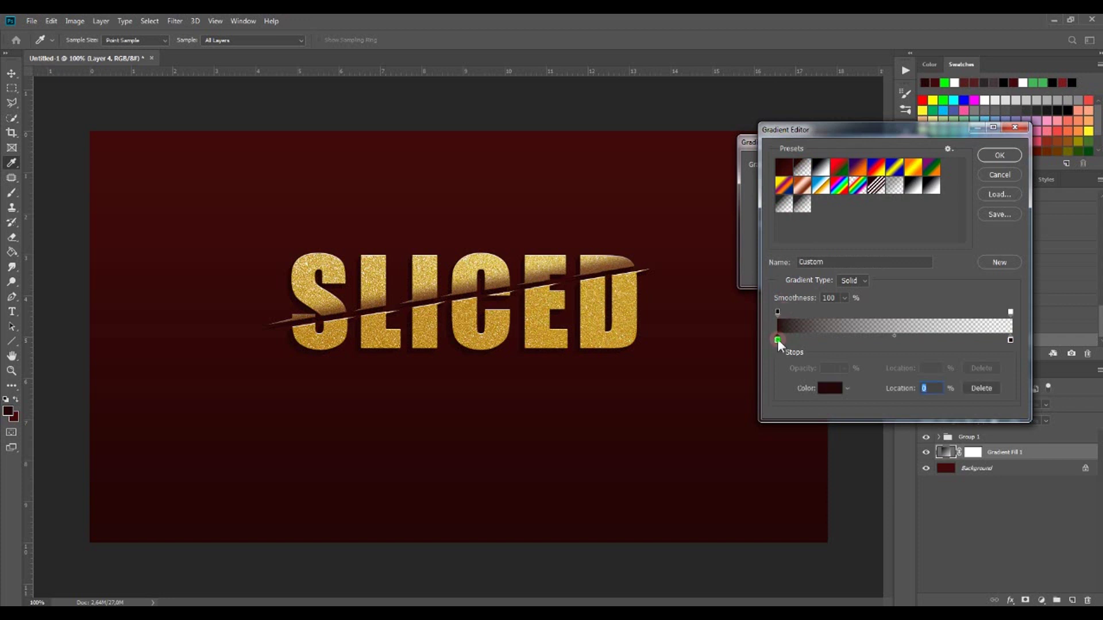
click(825, 387)
drag(701, 155, 691, 144)
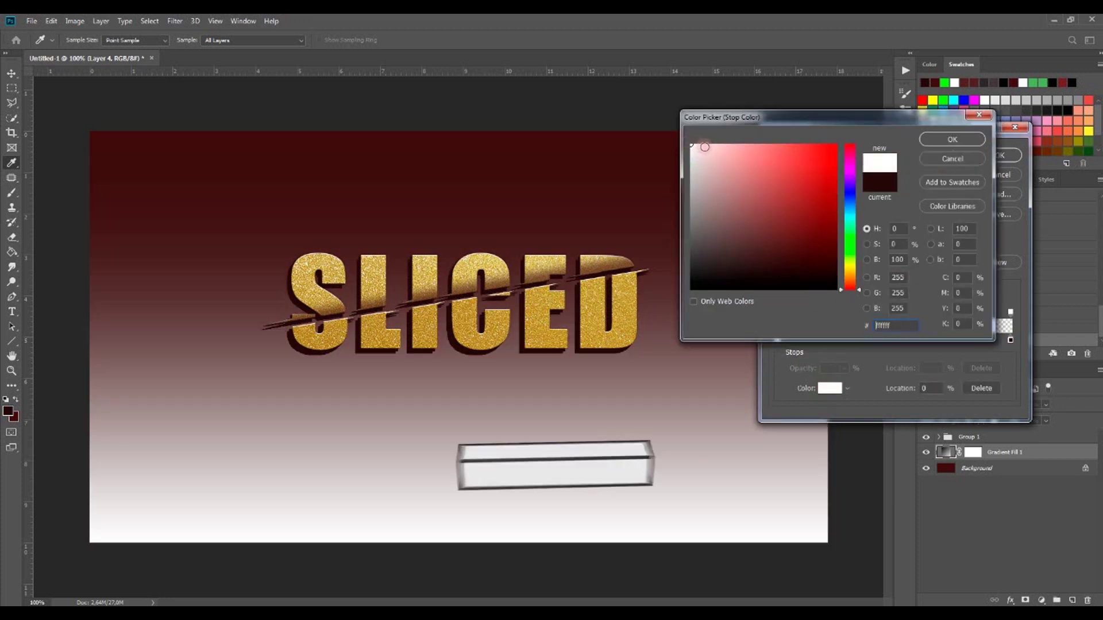
click(951, 139)
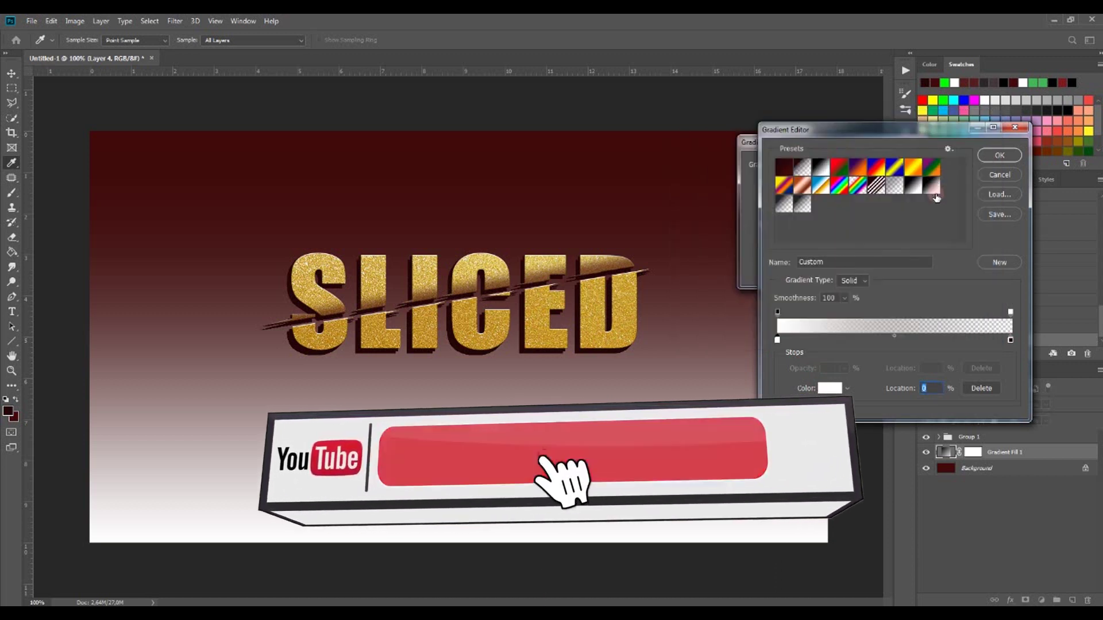
click(989, 154)
click(907, 165)
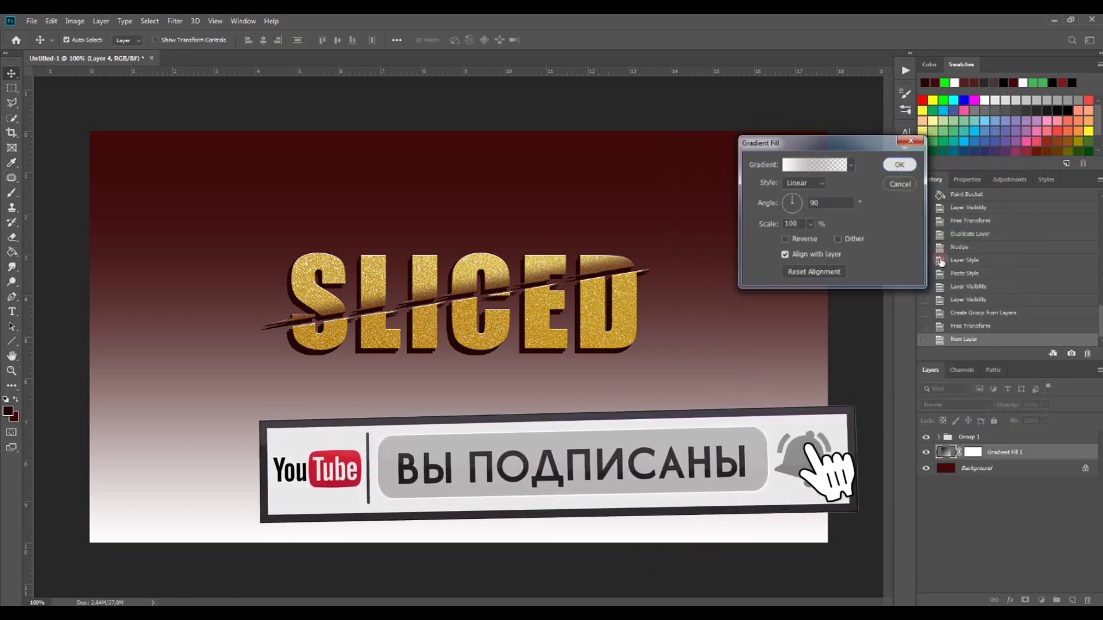